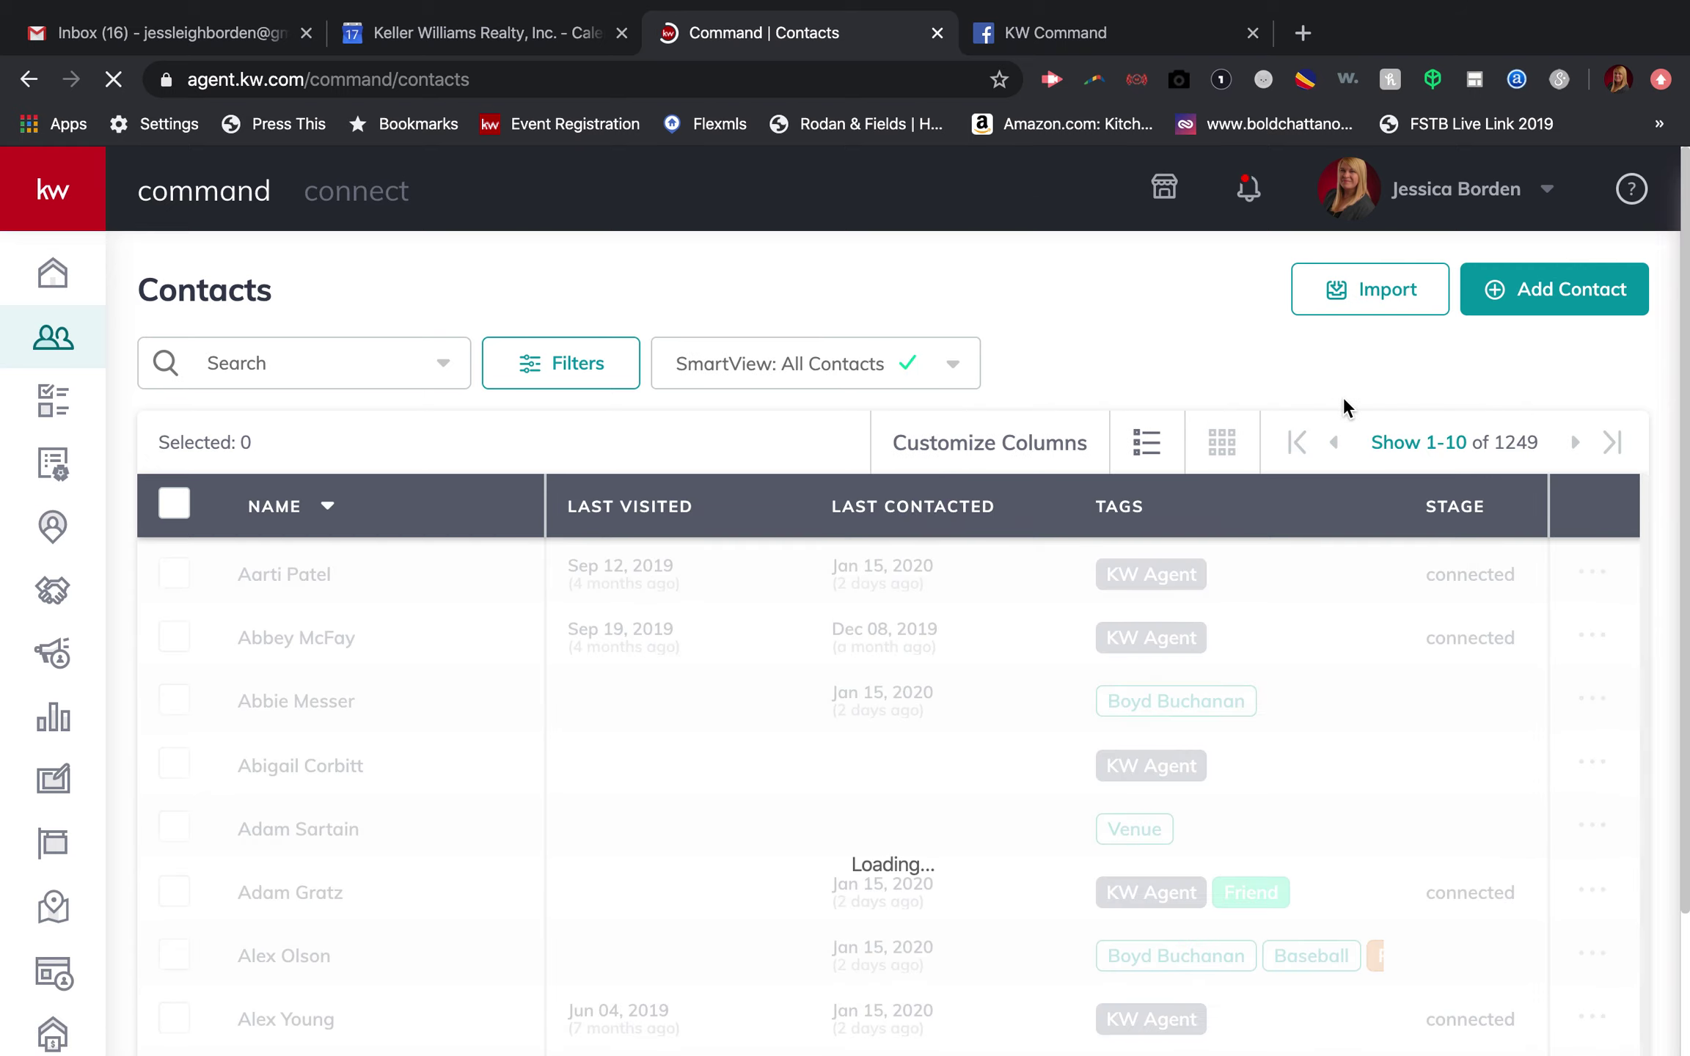
Step: Start adding a new contact from the Contacts page
{"action": "left_click", "coordinate": [1531, 286]}
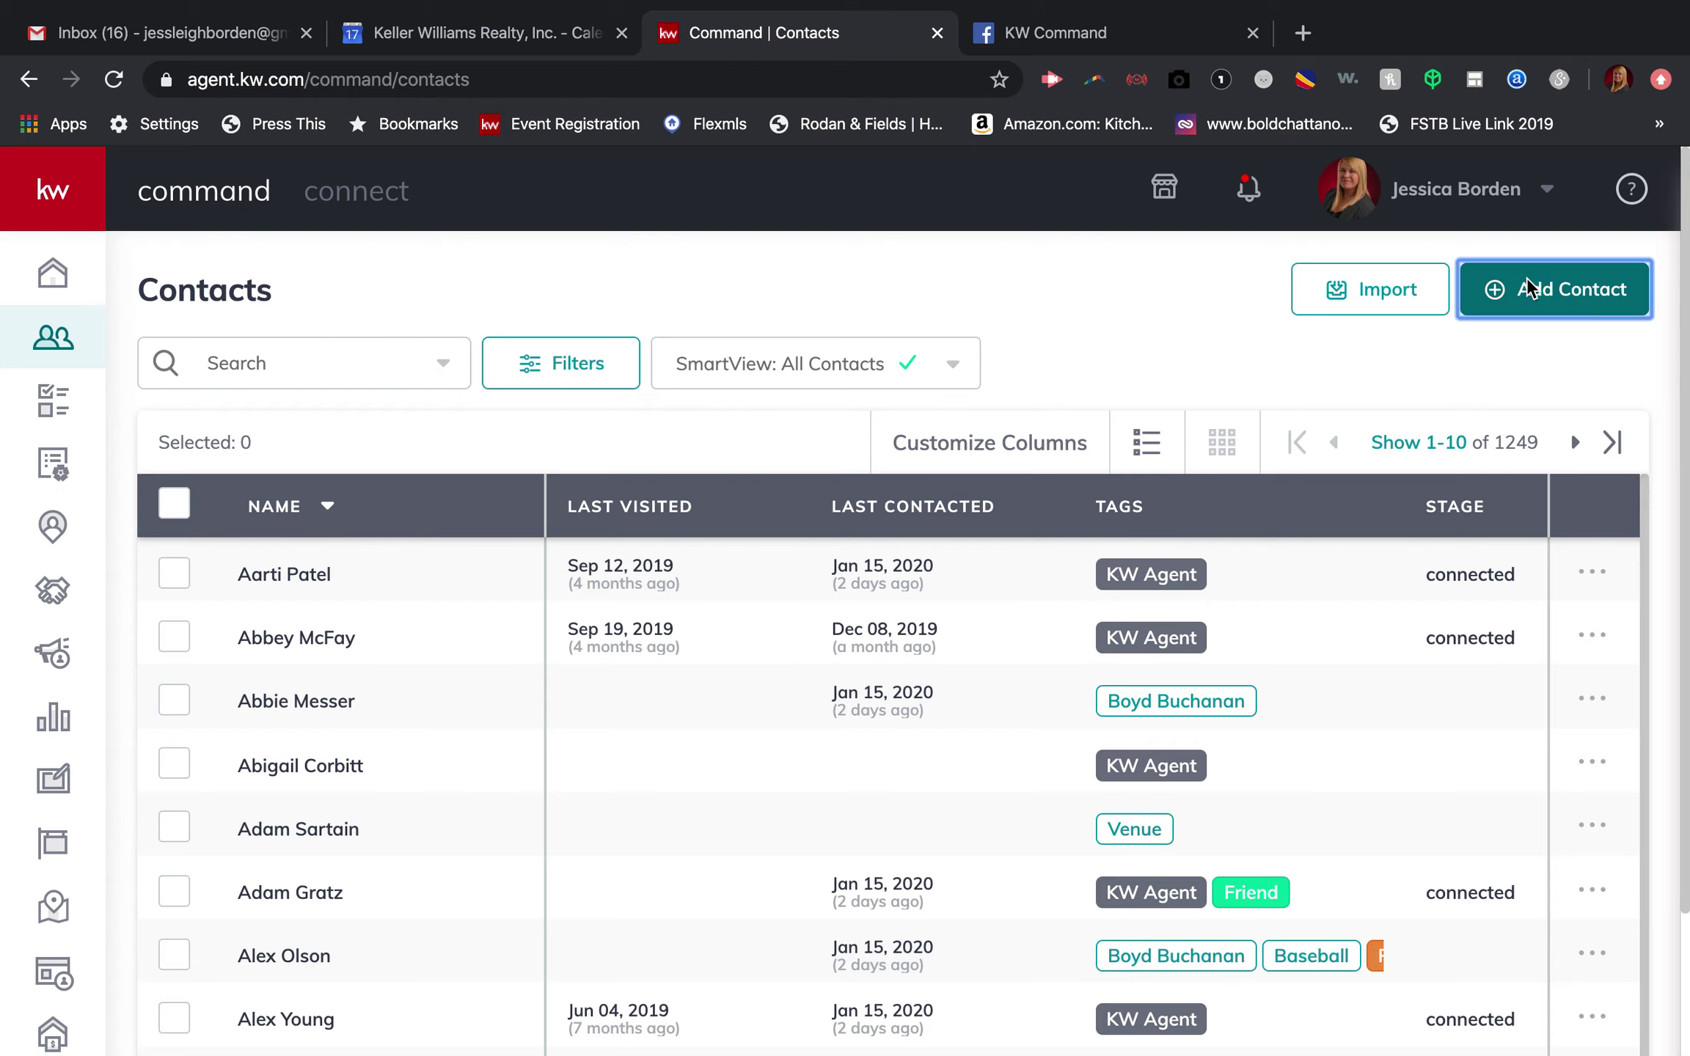
Step: Enter the contact's full name and tag the contact Accountability
{"action": "left_click", "coordinate": [648, 342]}
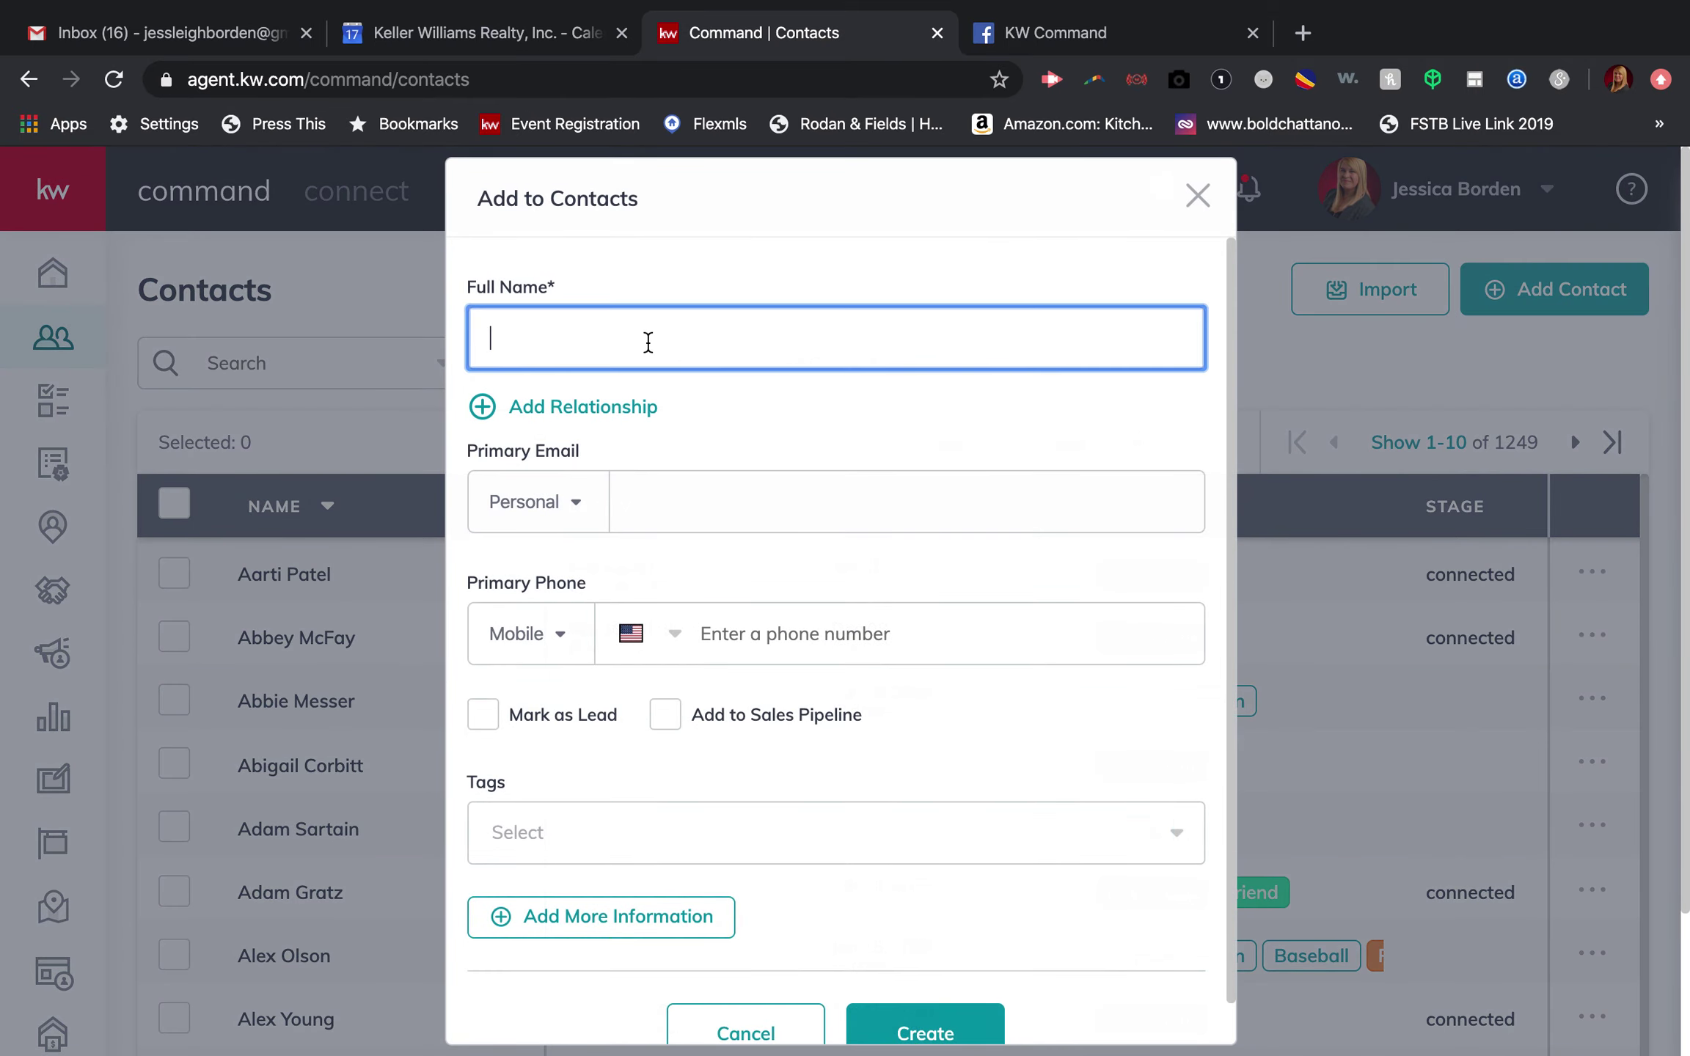
{"action": "type", "text": "Mickey Mouse"}
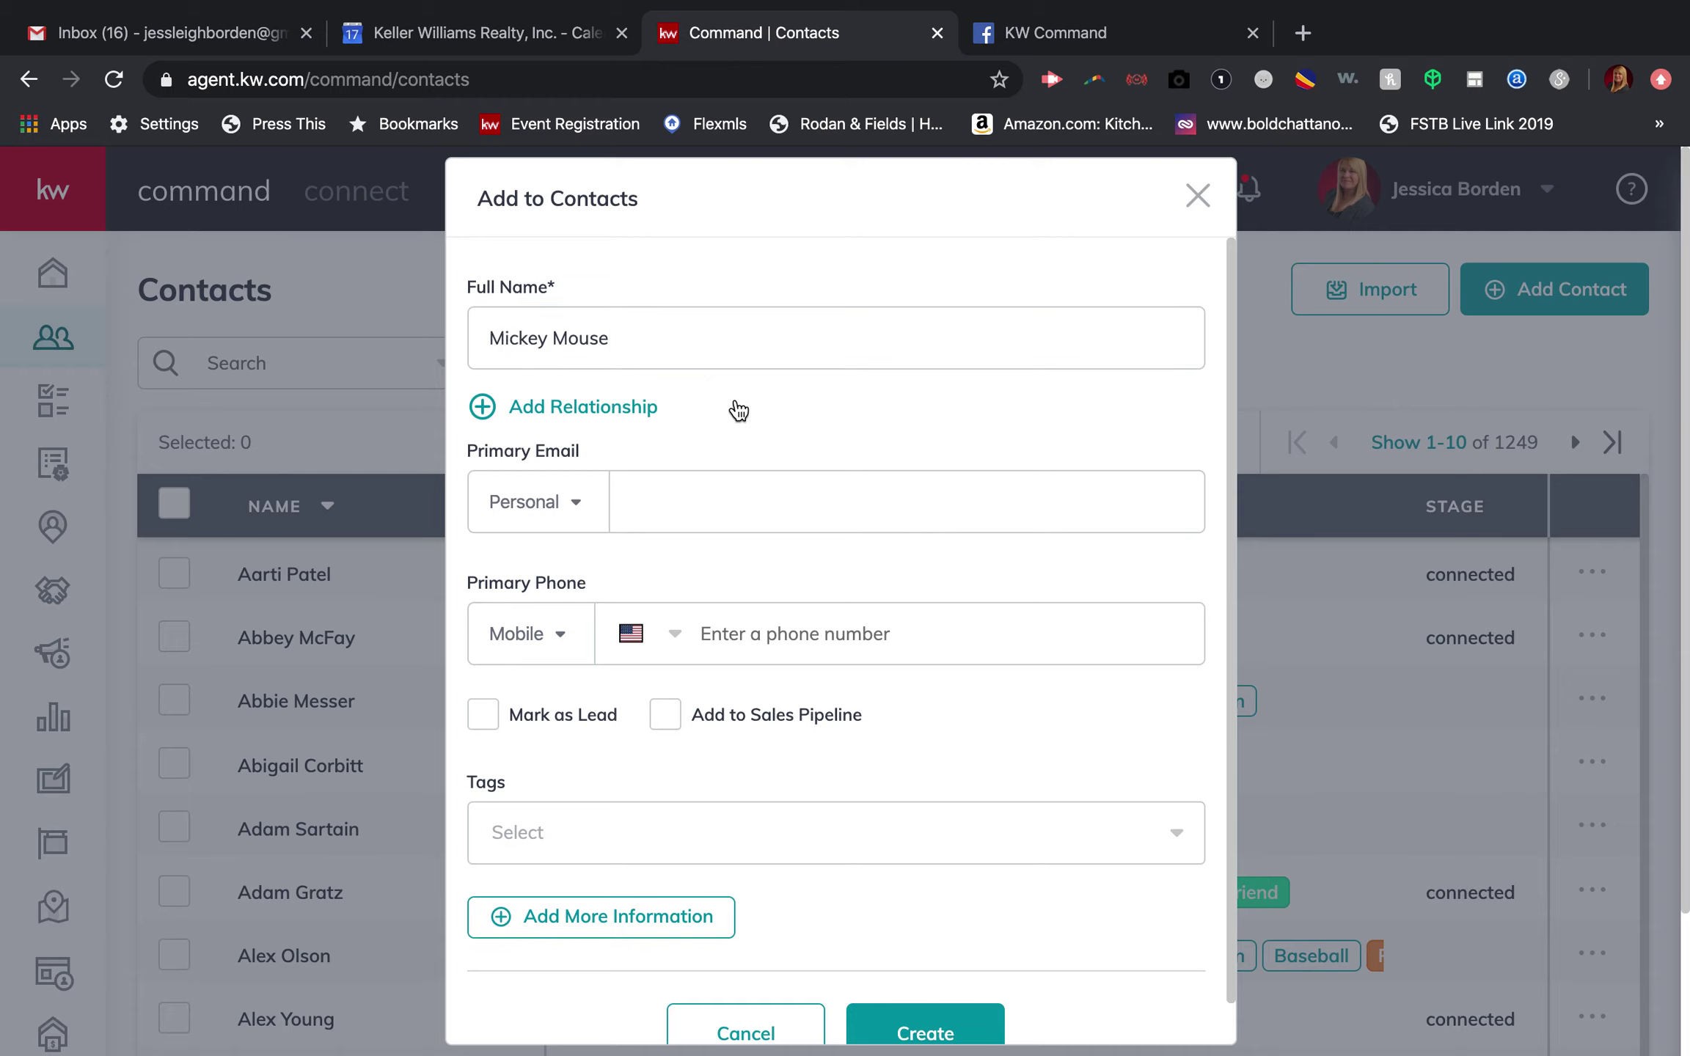
{"action": "left_click", "coordinate": [736, 406]}
{"action": "scroll", "coordinate": [717, 578], "scroll_direction": "down", "scroll_amount": 3}
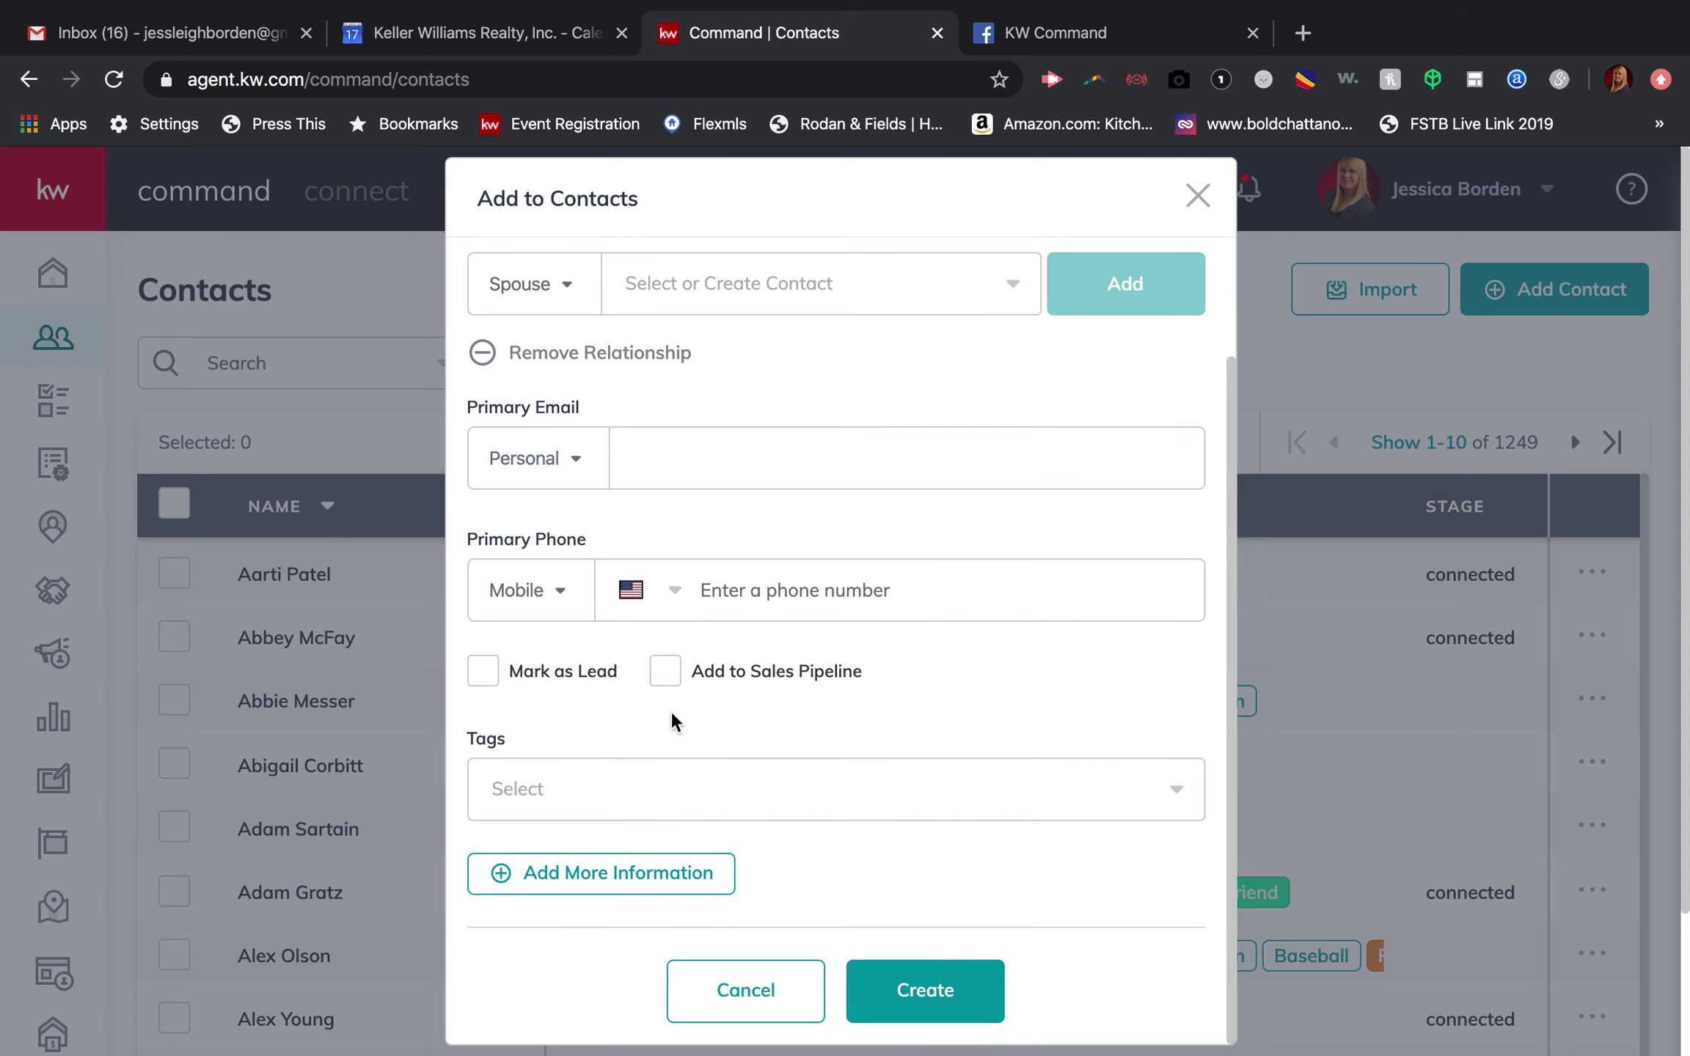
{"action": "left_click", "coordinate": [681, 474]}
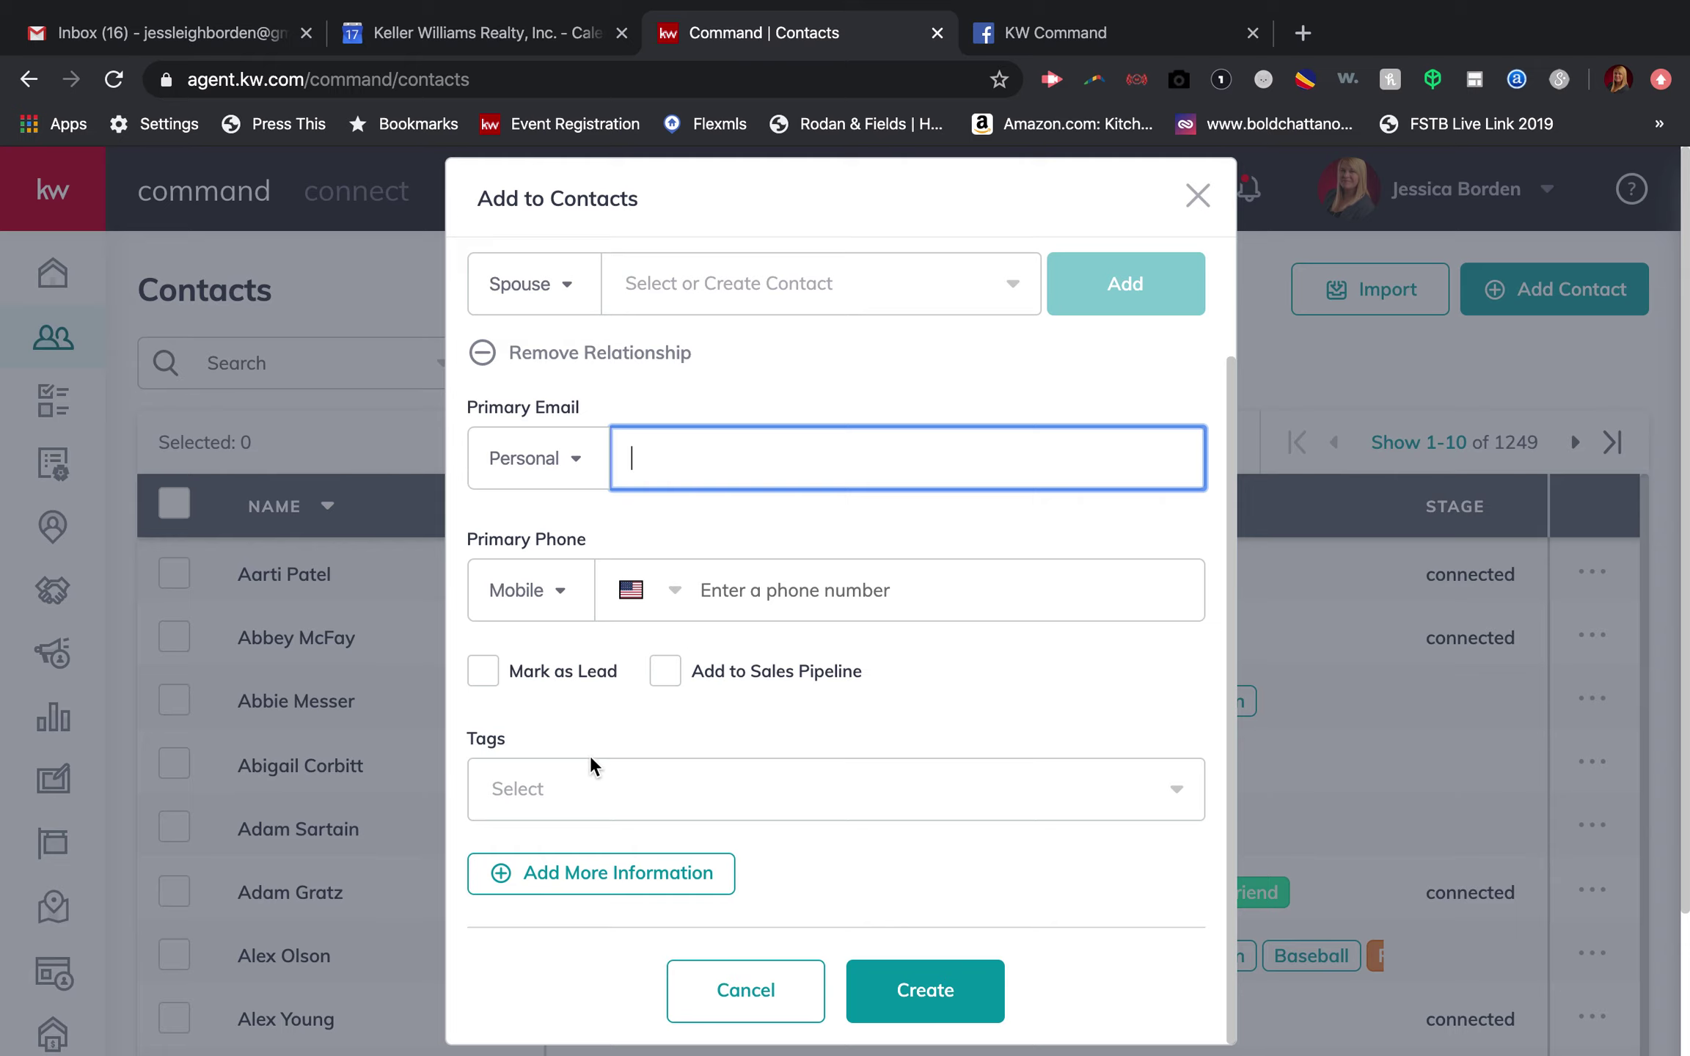
{"action": "left_click", "coordinate": [571, 782]}
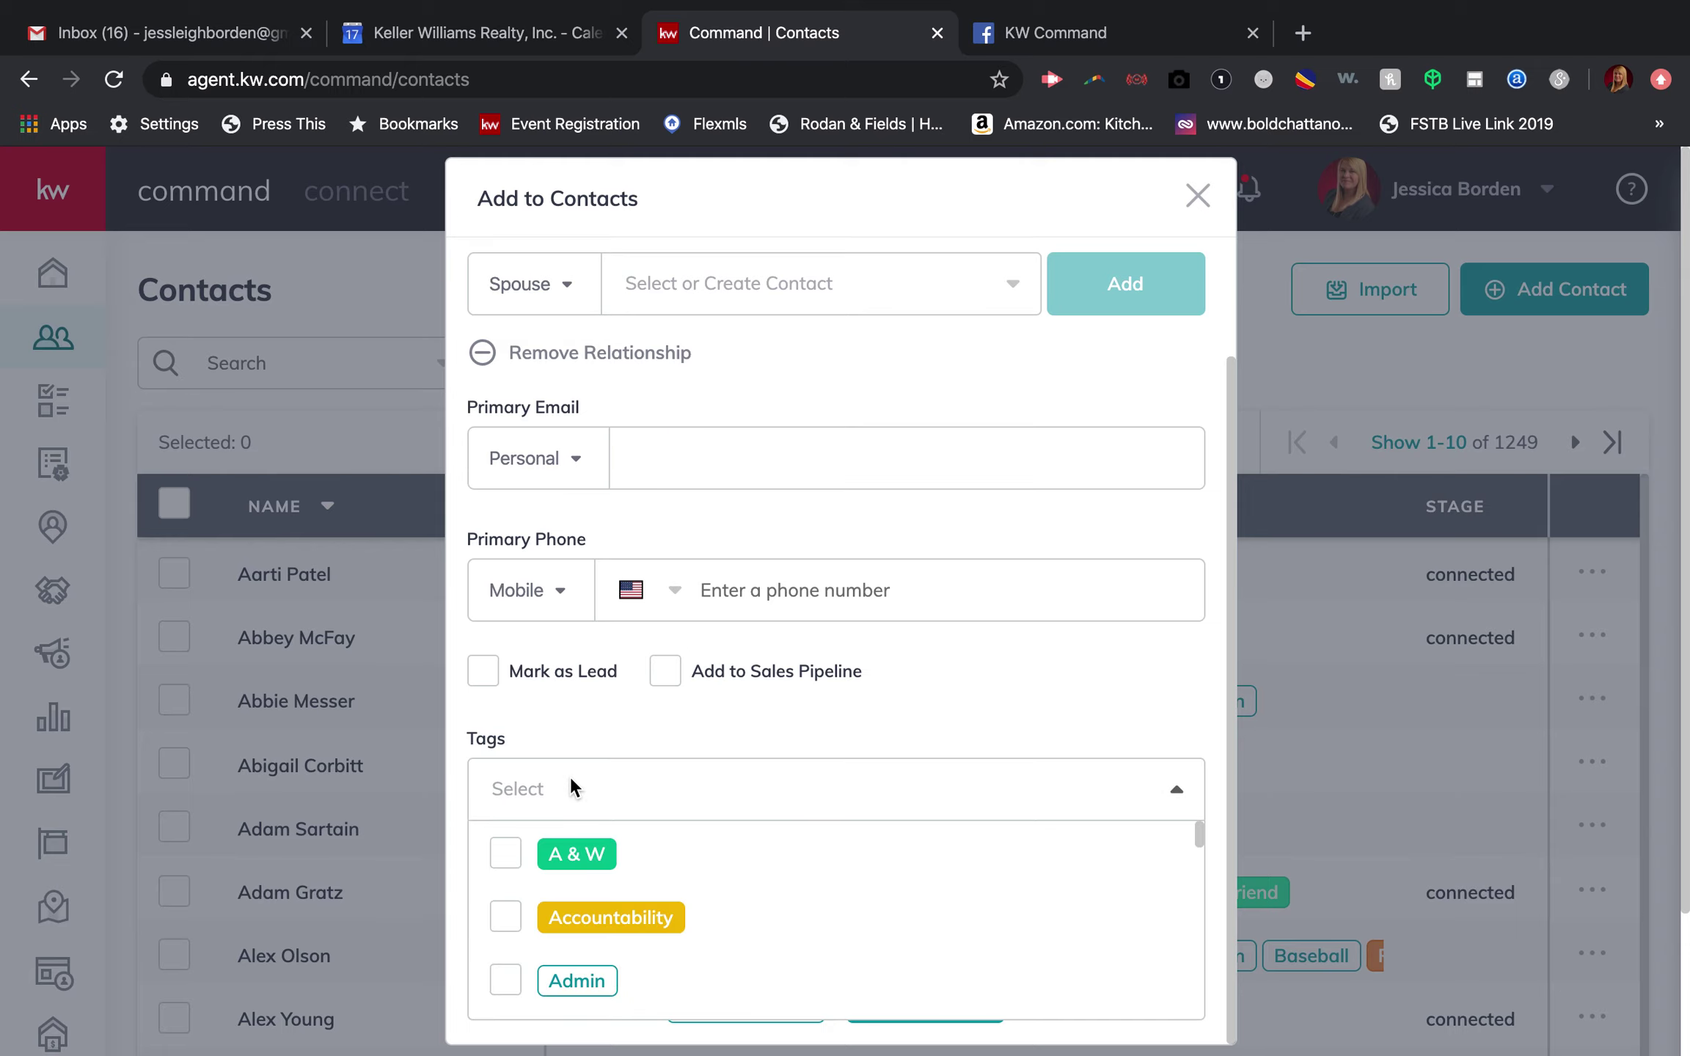
{"action": "left_click", "coordinate": [507, 918]}
{"action": "left_click", "coordinate": [705, 709]}
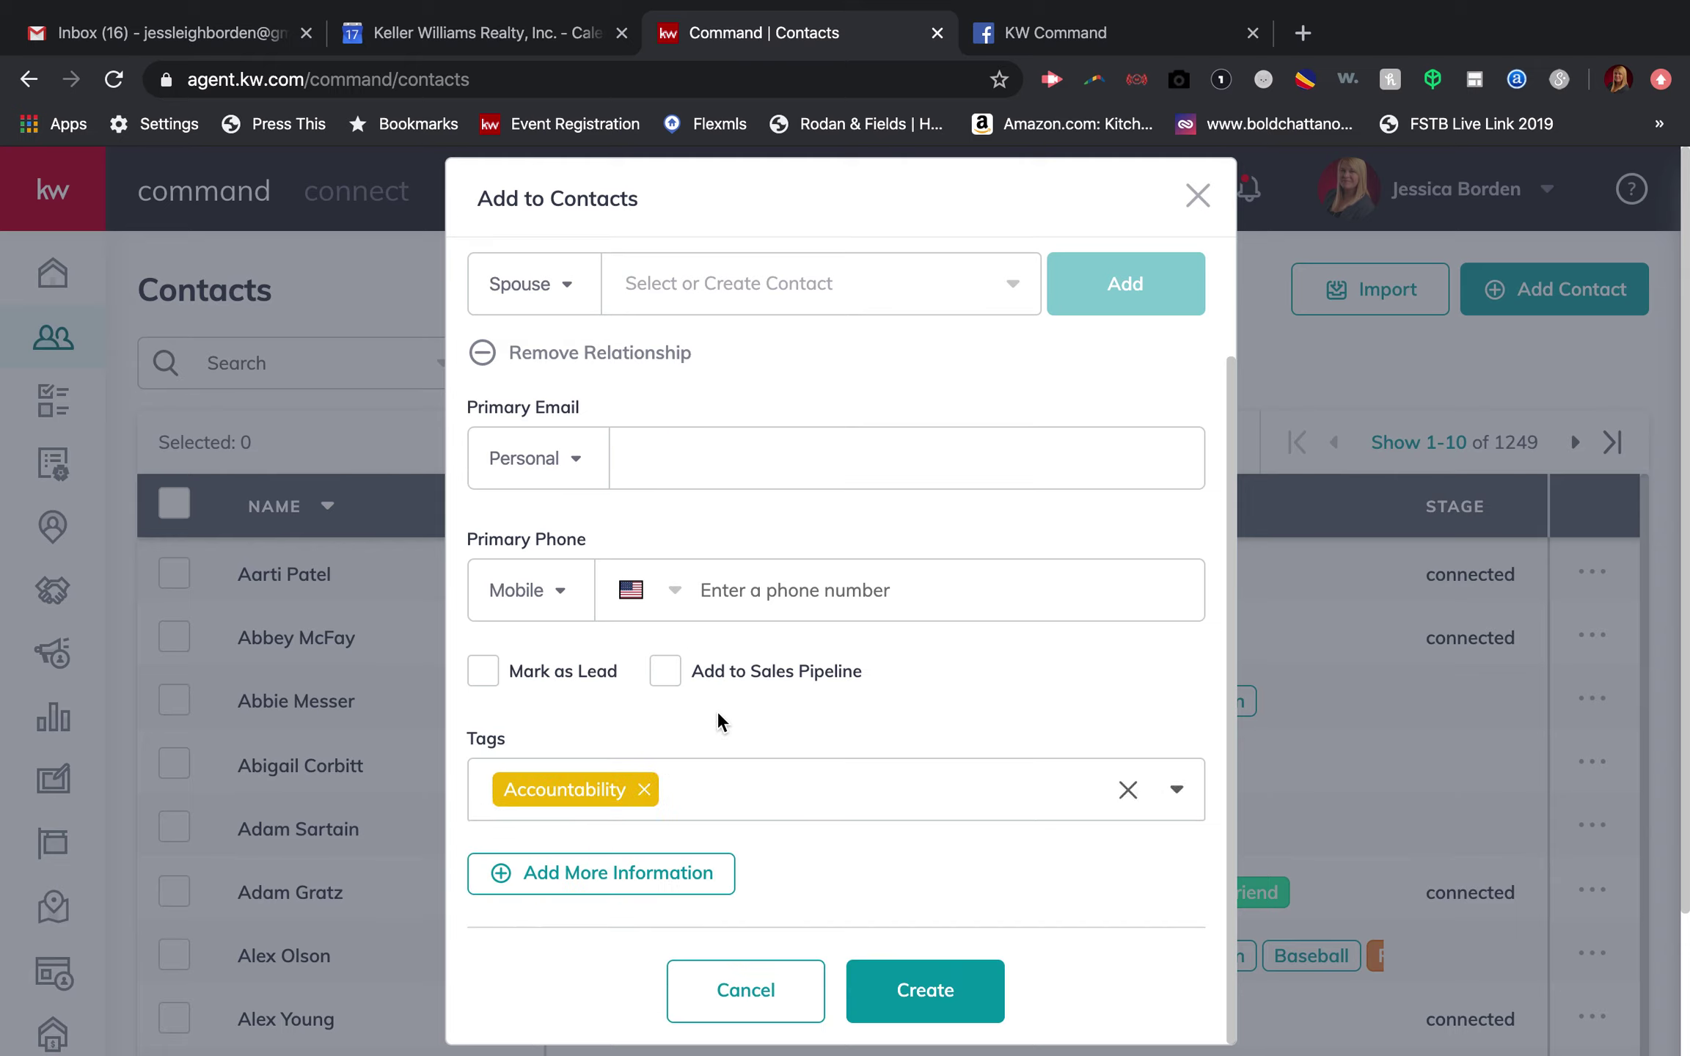
Step: Add a home street address, mark it as the mailing address, and create the contact
{"action": "scroll", "coordinate": [573, 742], "scroll_direction": "down", "scroll_amount": 1}
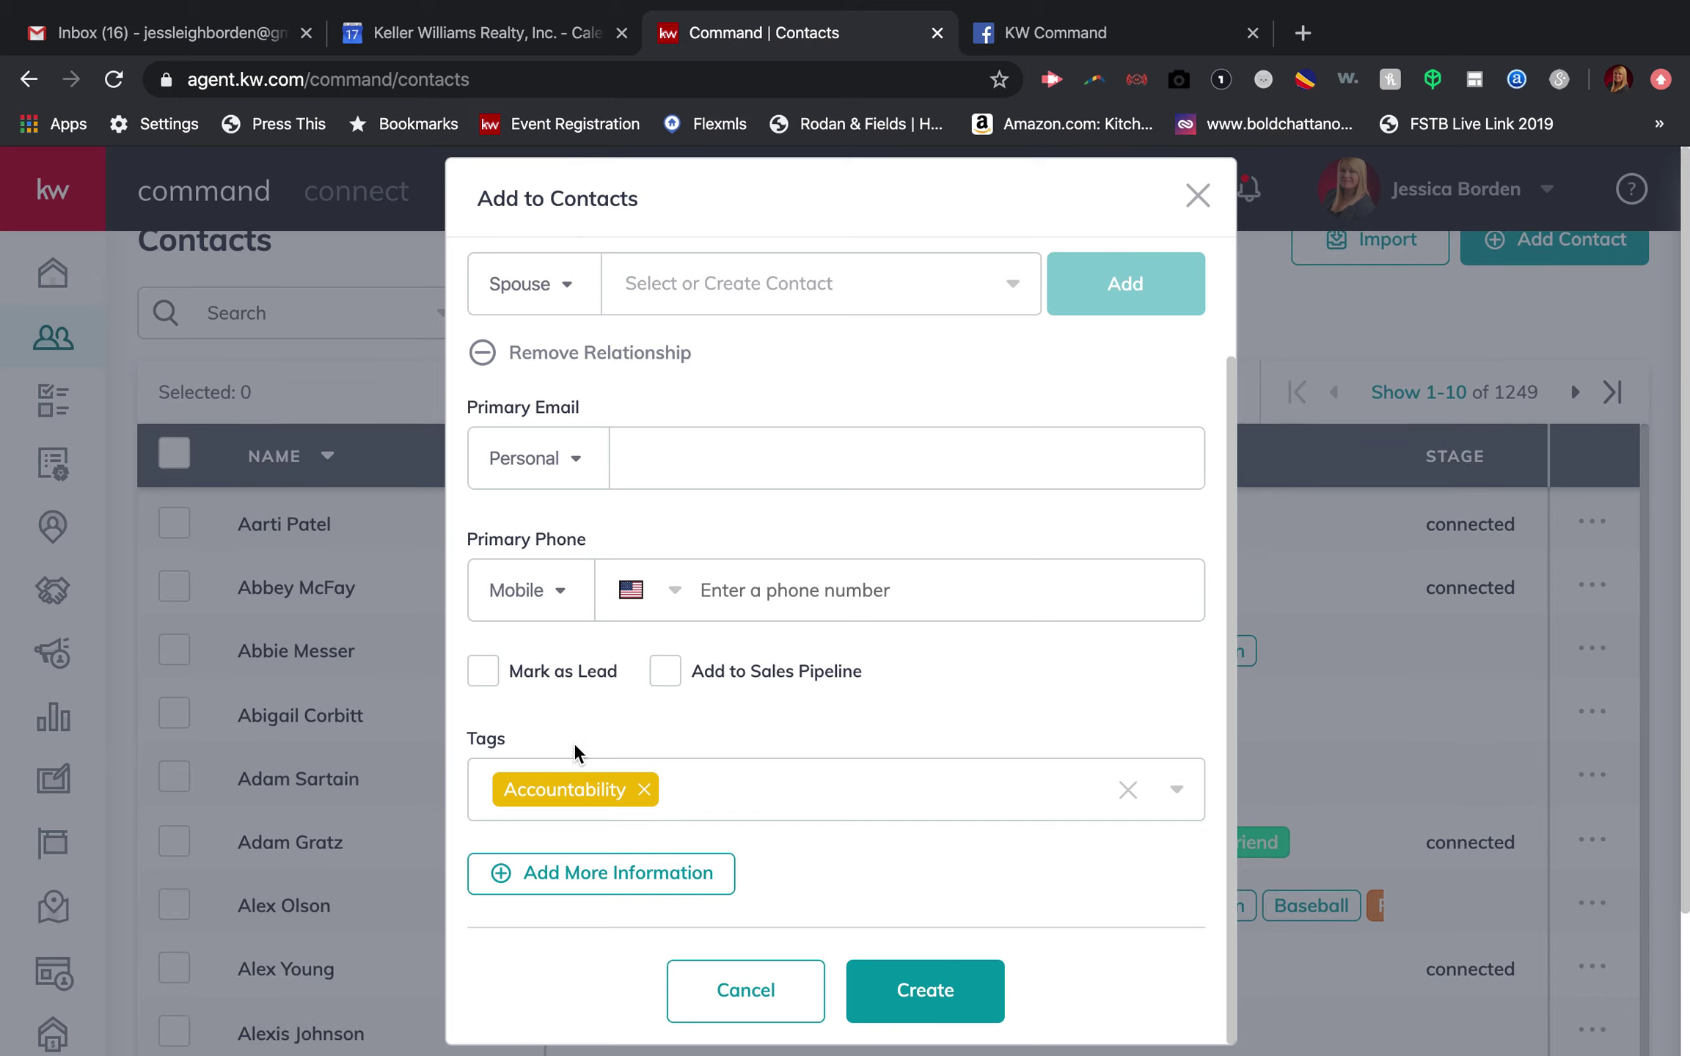
{"action": "left_click", "coordinate": [585, 867]}
{"action": "scroll", "coordinate": [586, 864], "scroll_direction": "down", "scroll_amount": 1}
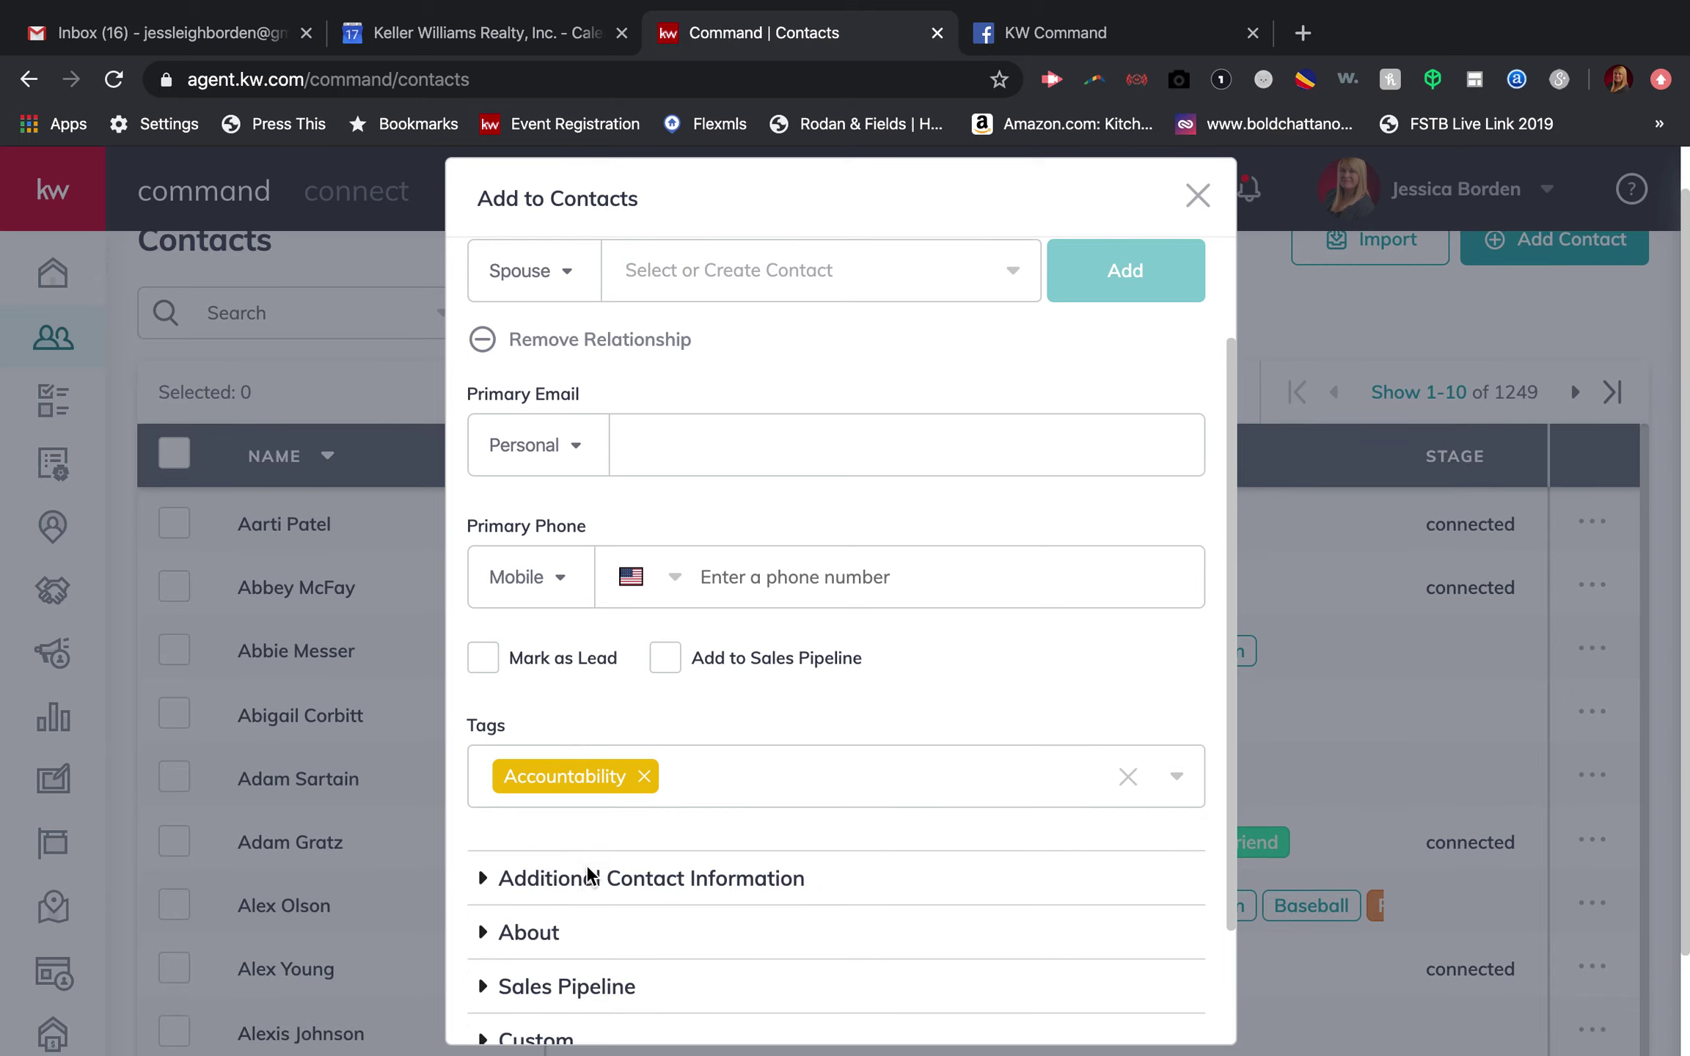
{"action": "left_click", "coordinate": [621, 811]}
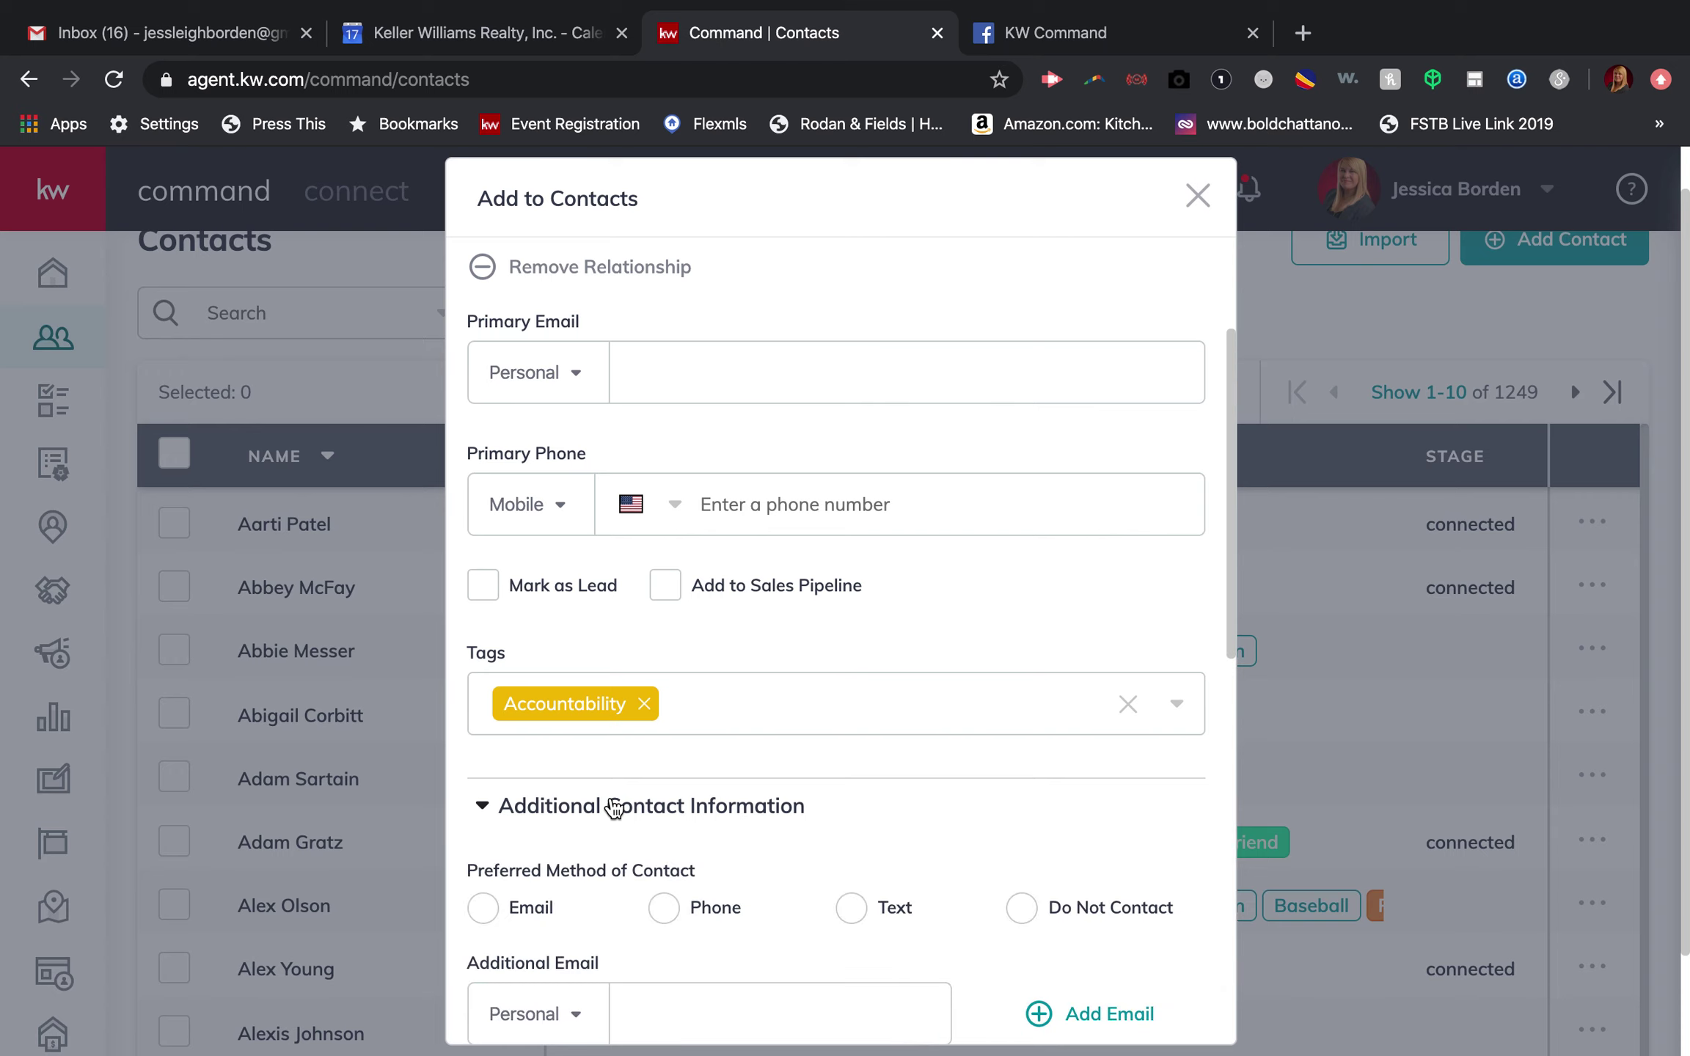
{"action": "scroll", "coordinate": [650, 814], "scroll_direction": "down", "scroll_amount": 6}
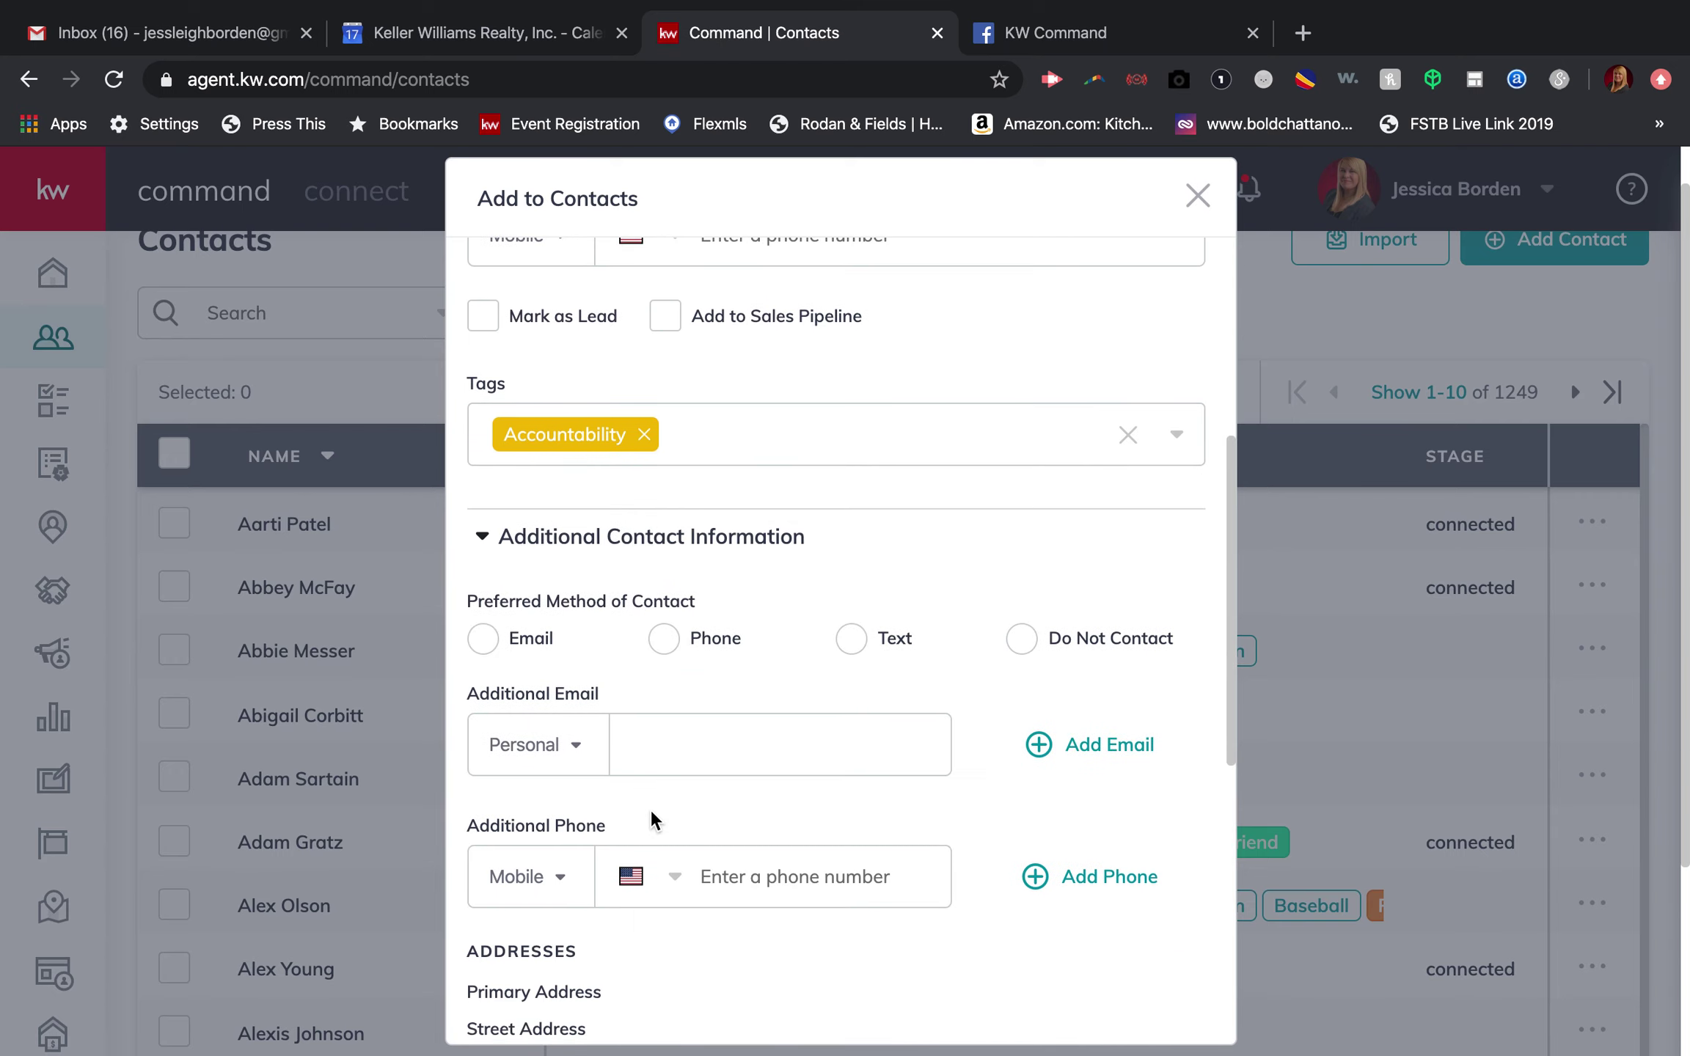
{"action": "scroll", "coordinate": [650, 810], "scroll_direction": "down", "scroll_amount": 1}
{"action": "left_click", "coordinate": [662, 760]}
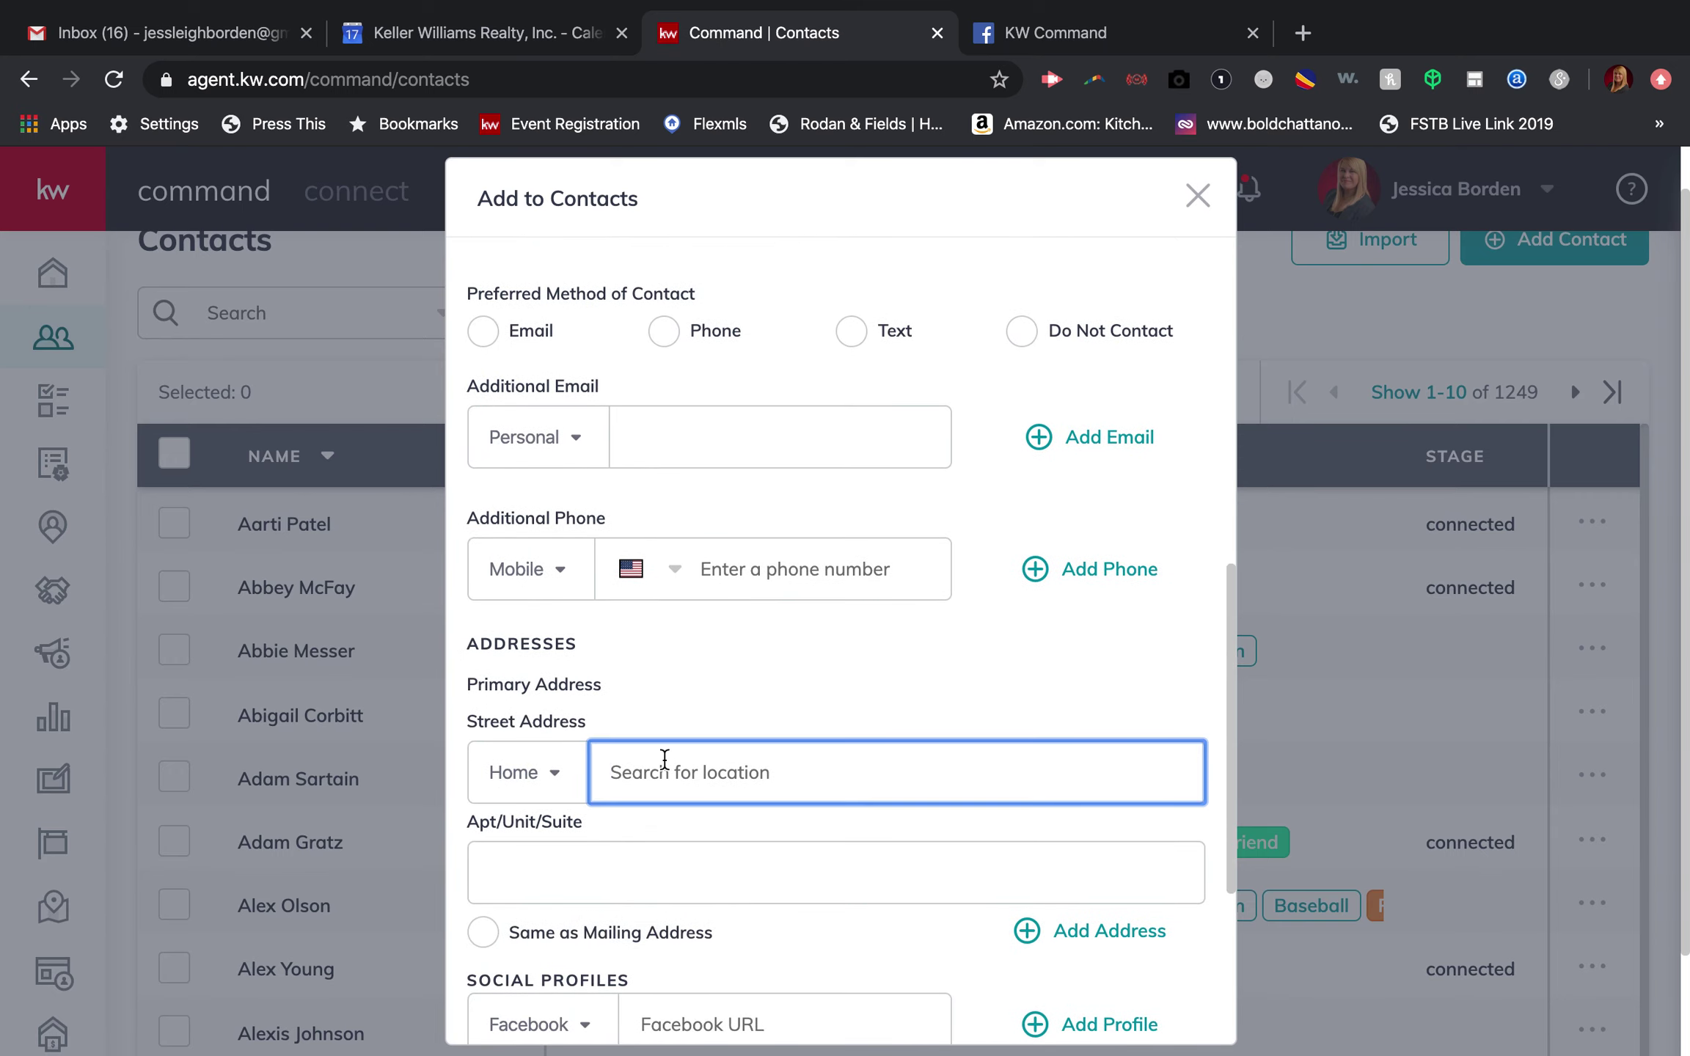
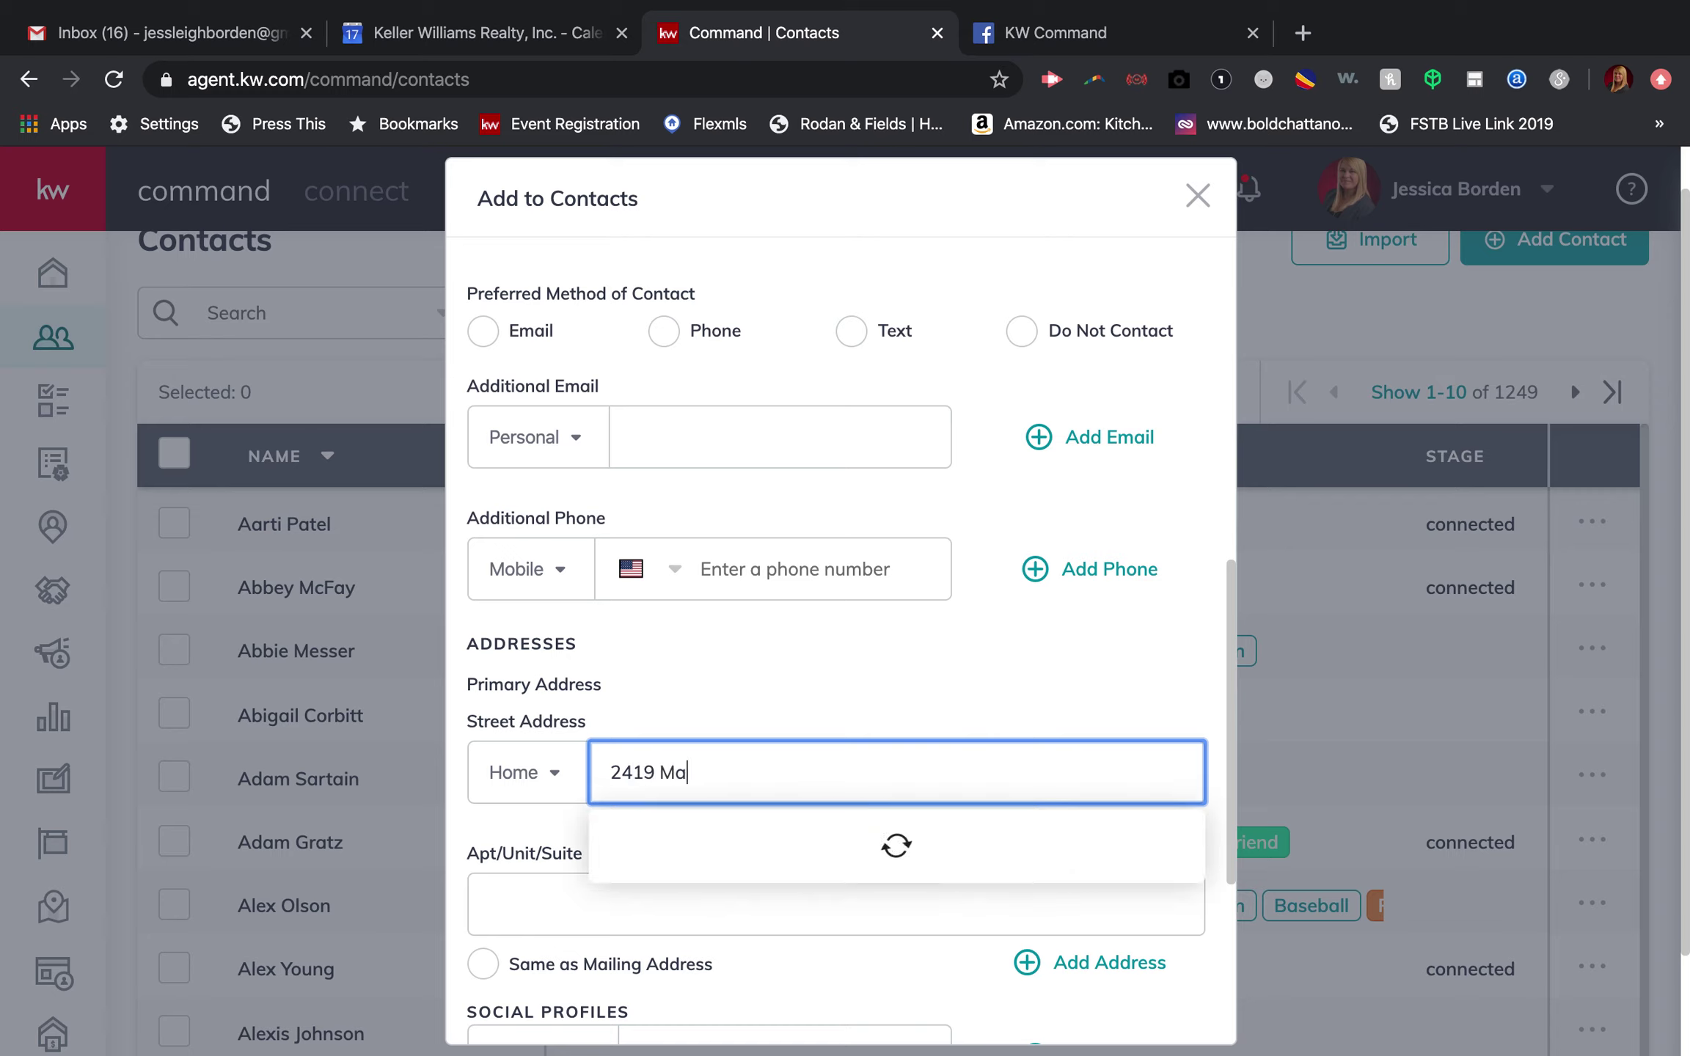
{"action": "left_click", "coordinate": [656, 852]}
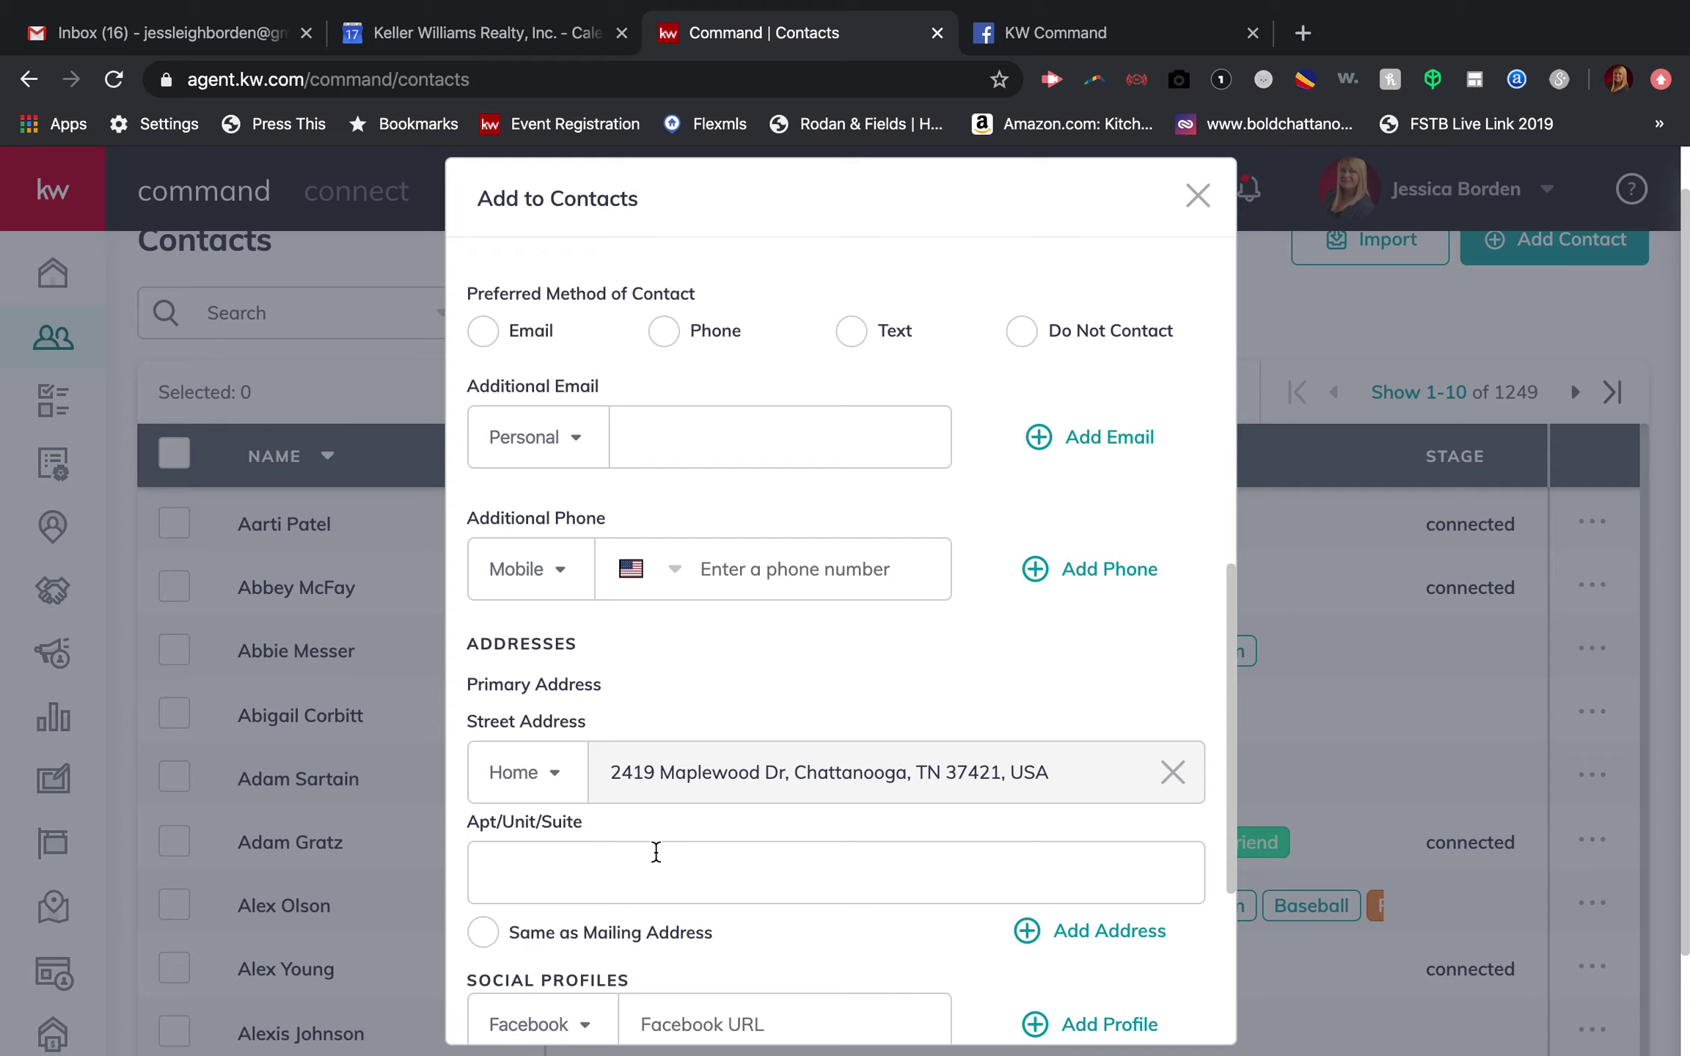
{"action": "left_click", "coordinate": [490, 946]}
{"action": "scroll", "coordinate": [750, 935], "scroll_direction": "down", "scroll_amount": 4}
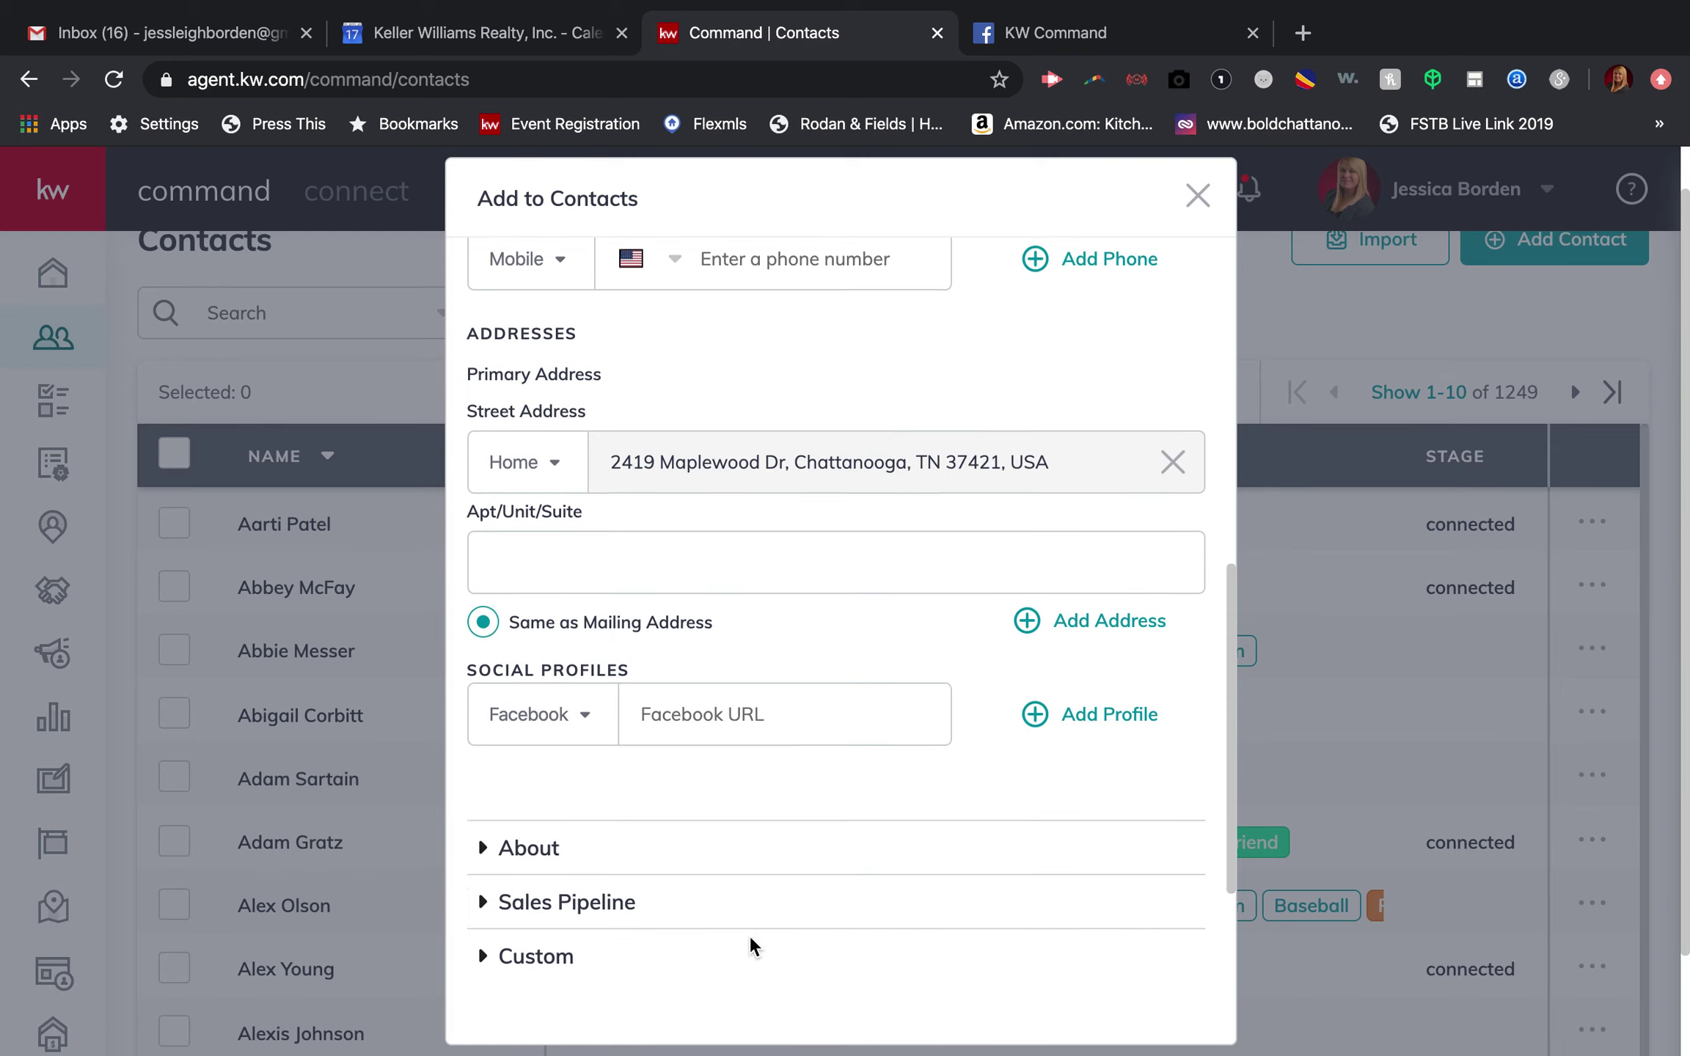
{"action": "scroll", "coordinate": [750, 935], "scroll_direction": "down", "scroll_amount": 2}
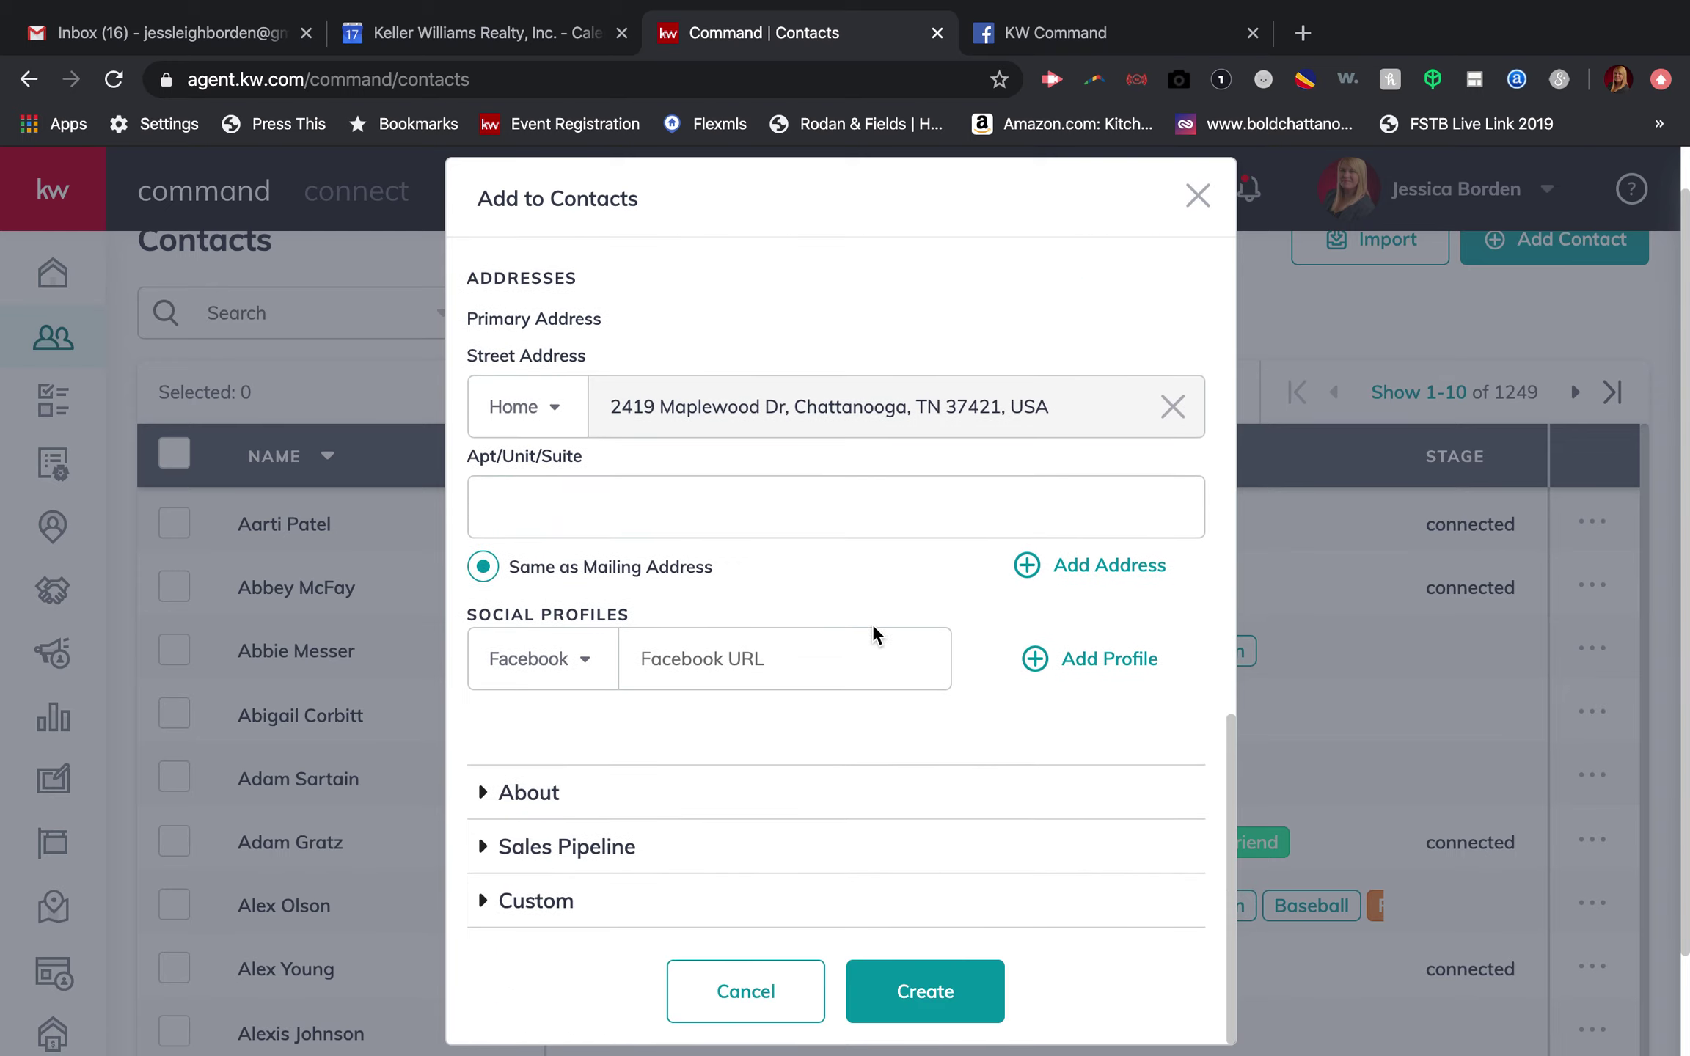
{"action": "left_click", "coordinate": [910, 1009]}
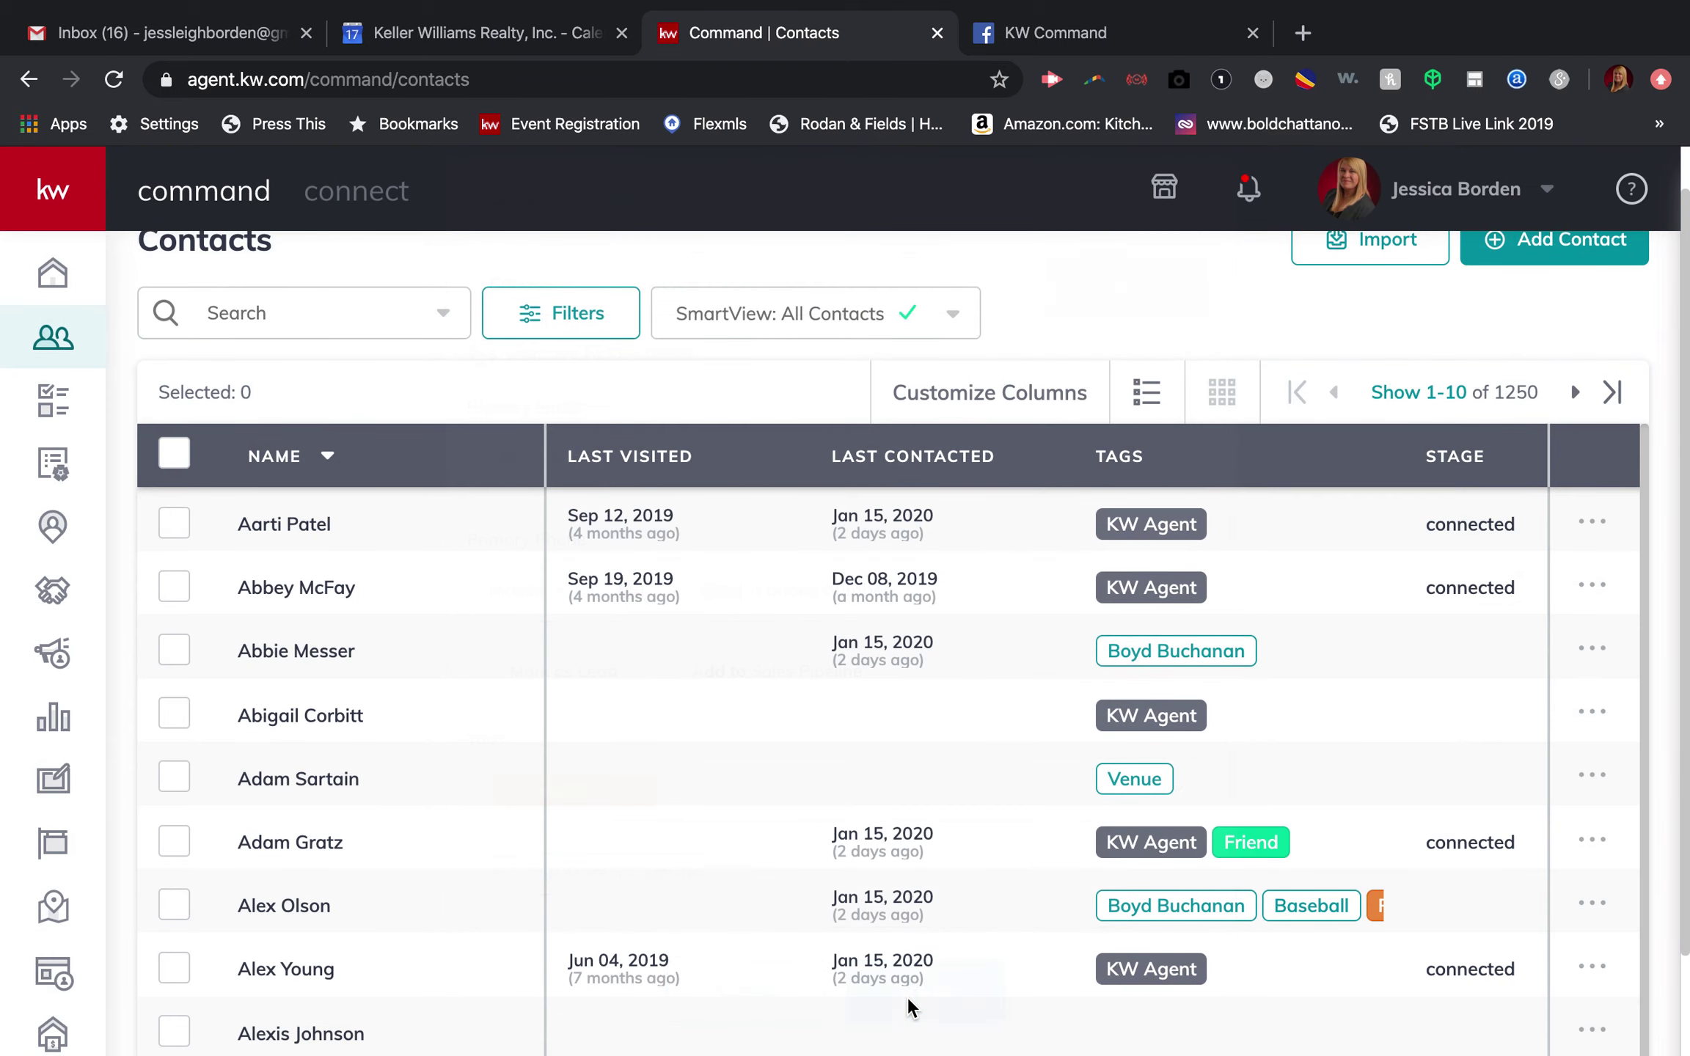
Step: Search the contacts for the new contact's name and open that record to review its details
{"action": "left_click", "coordinate": [290, 314]}
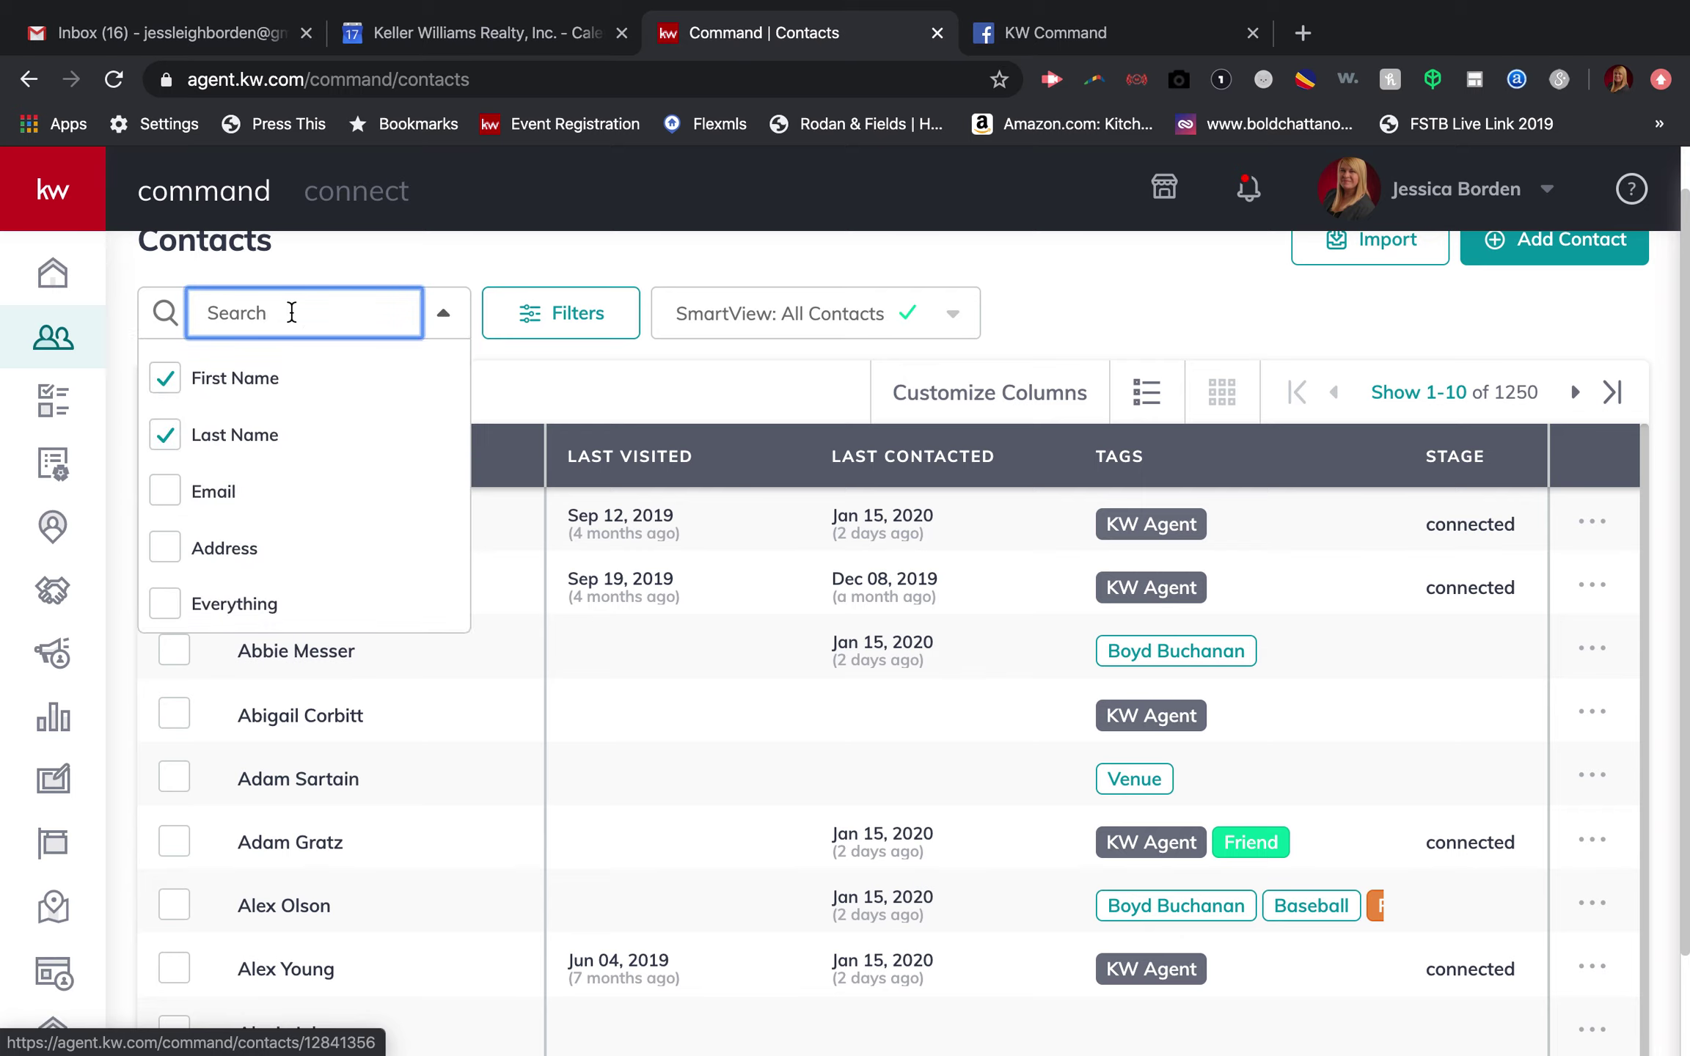
{"action": "type", "text": "micke"}
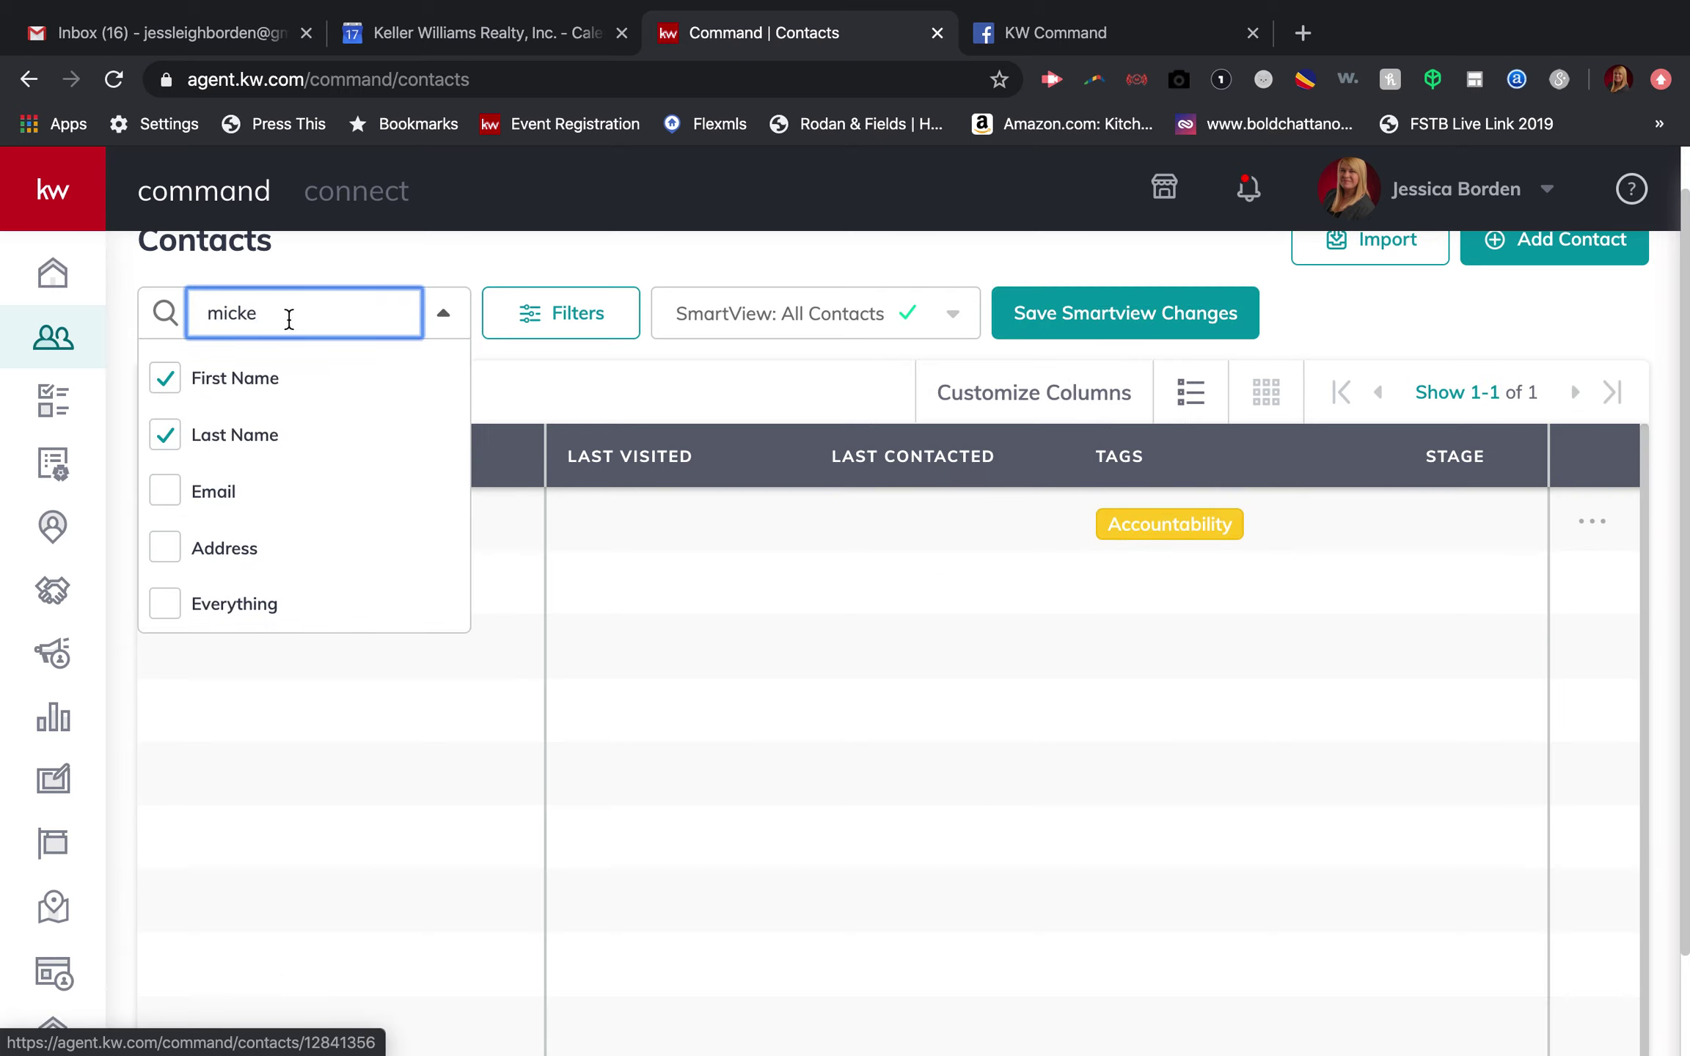
{"action": "left_click", "coordinate": [490, 371]}
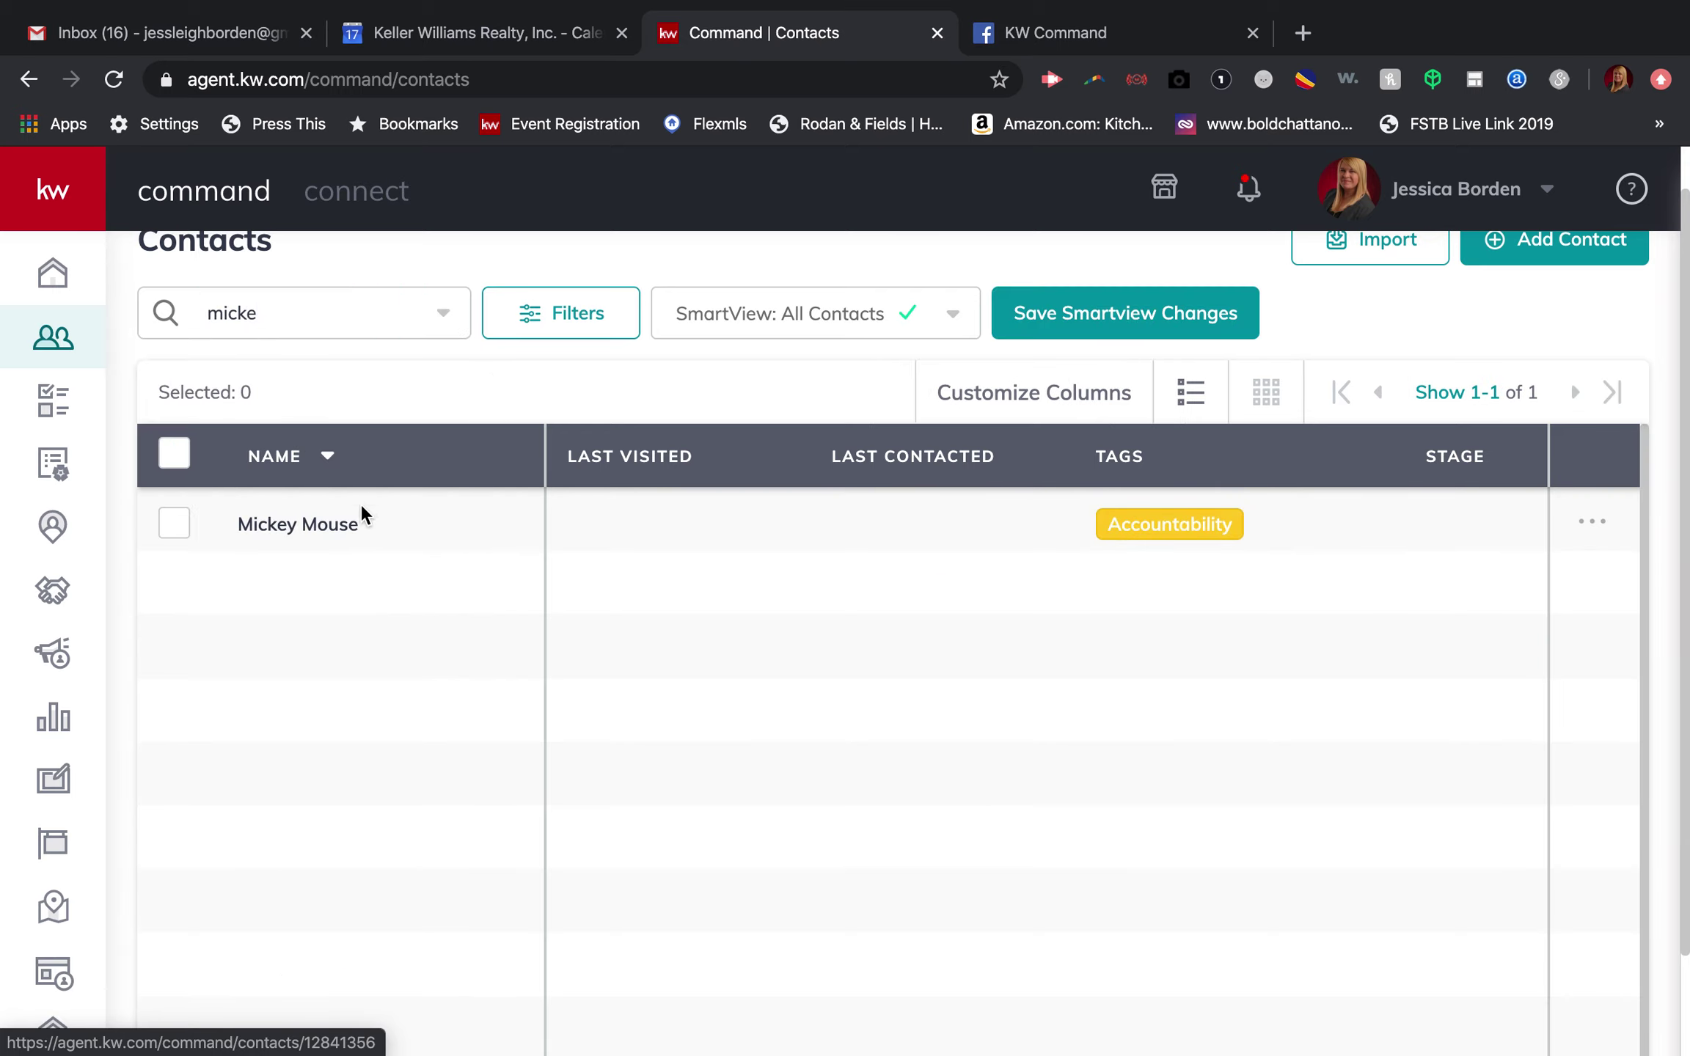
{"action": "left_click", "coordinate": [334, 527]}
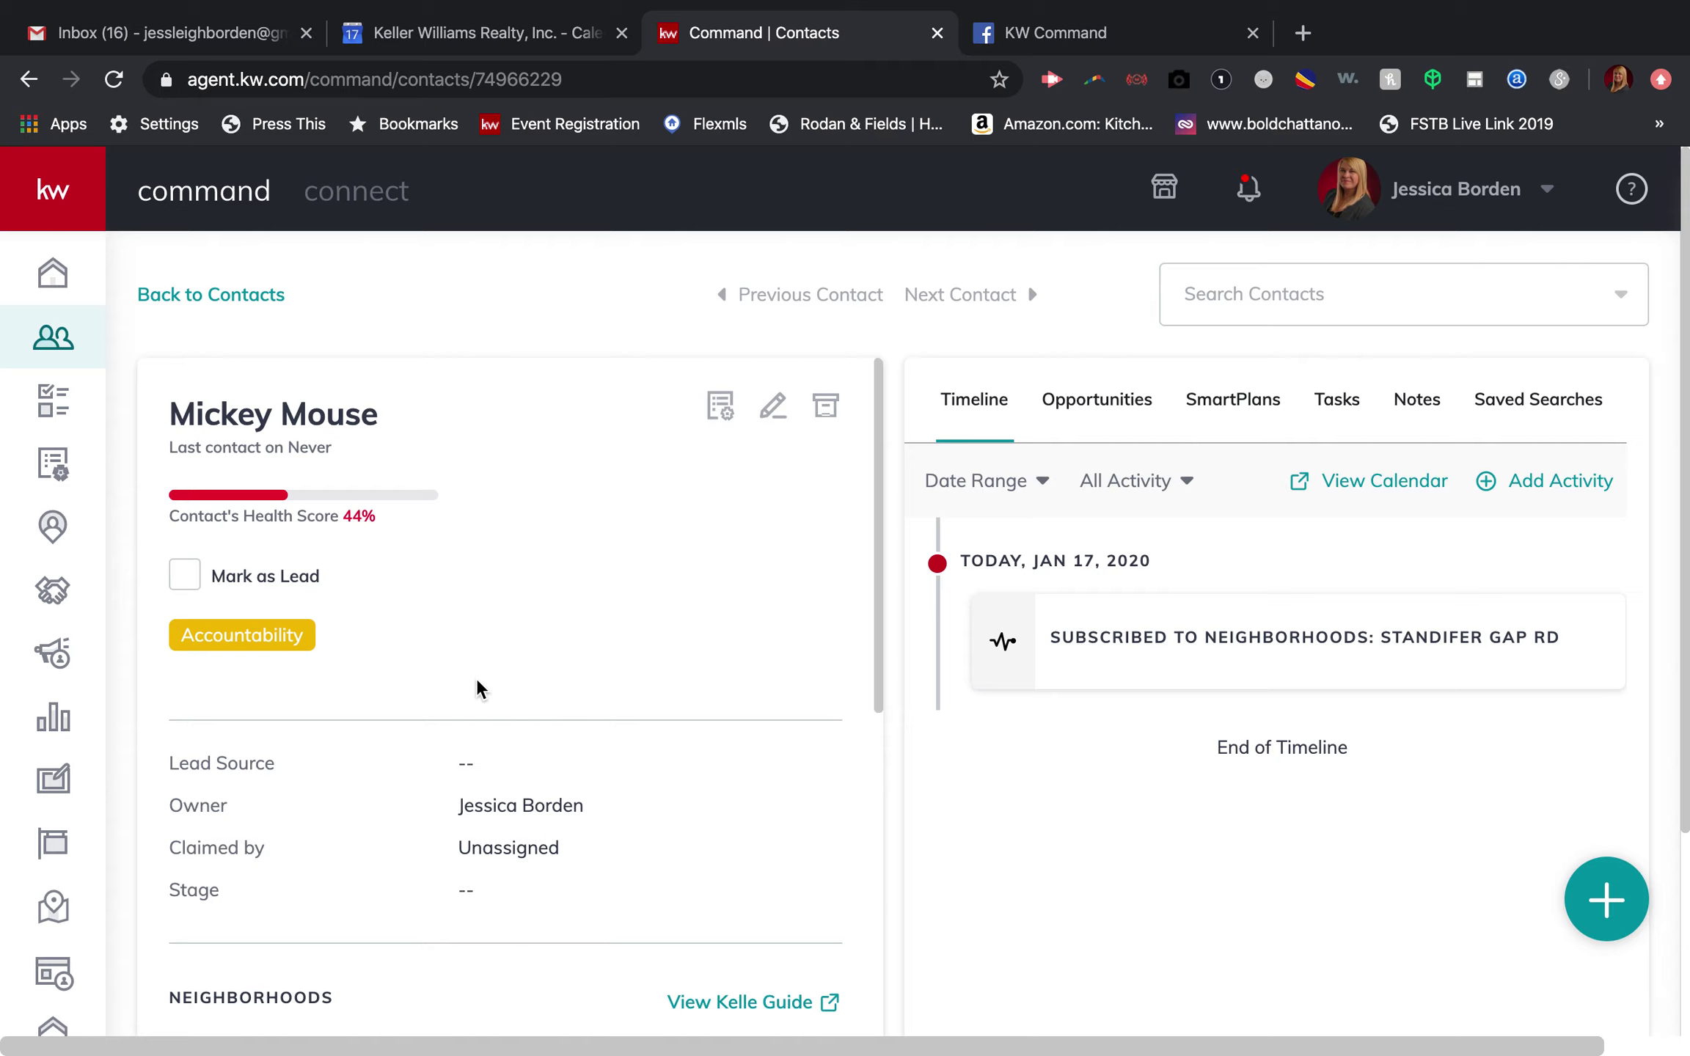
{"action": "scroll", "coordinate": [677, 842], "scroll_direction": "down", "scroll_amount": 2}
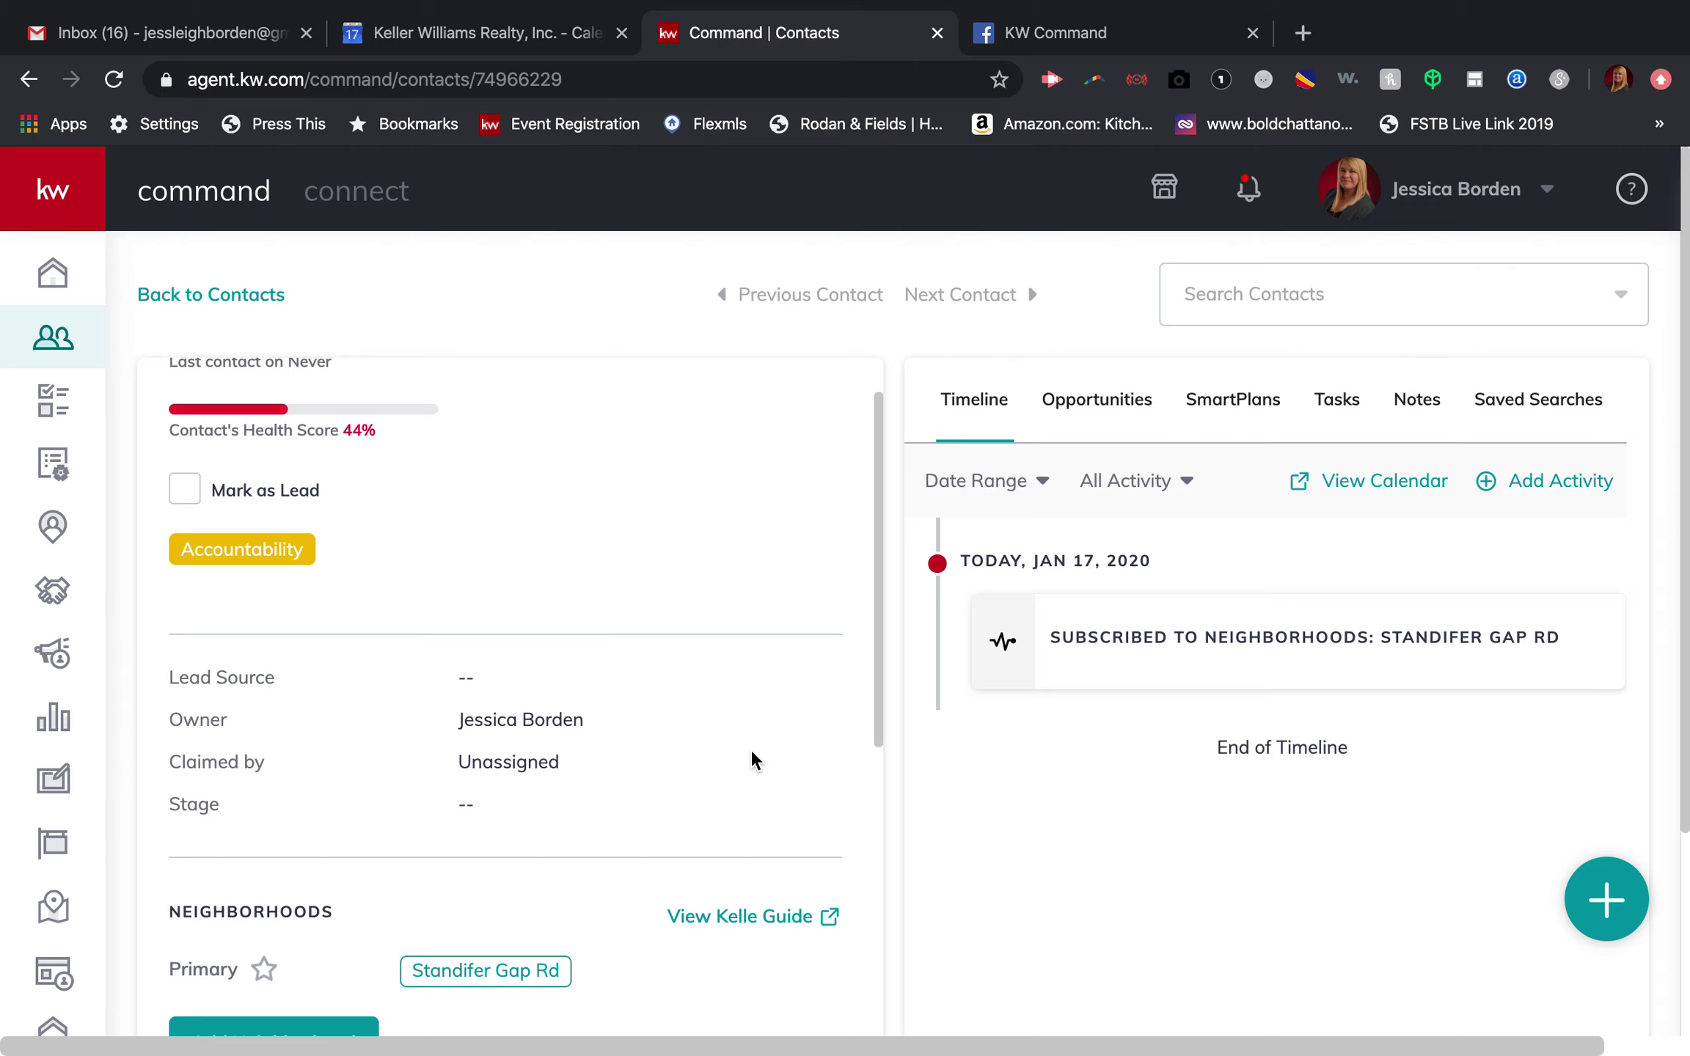
{"action": "scroll", "coordinate": [751, 756], "scroll_direction": "up", "scroll_amount": 2}
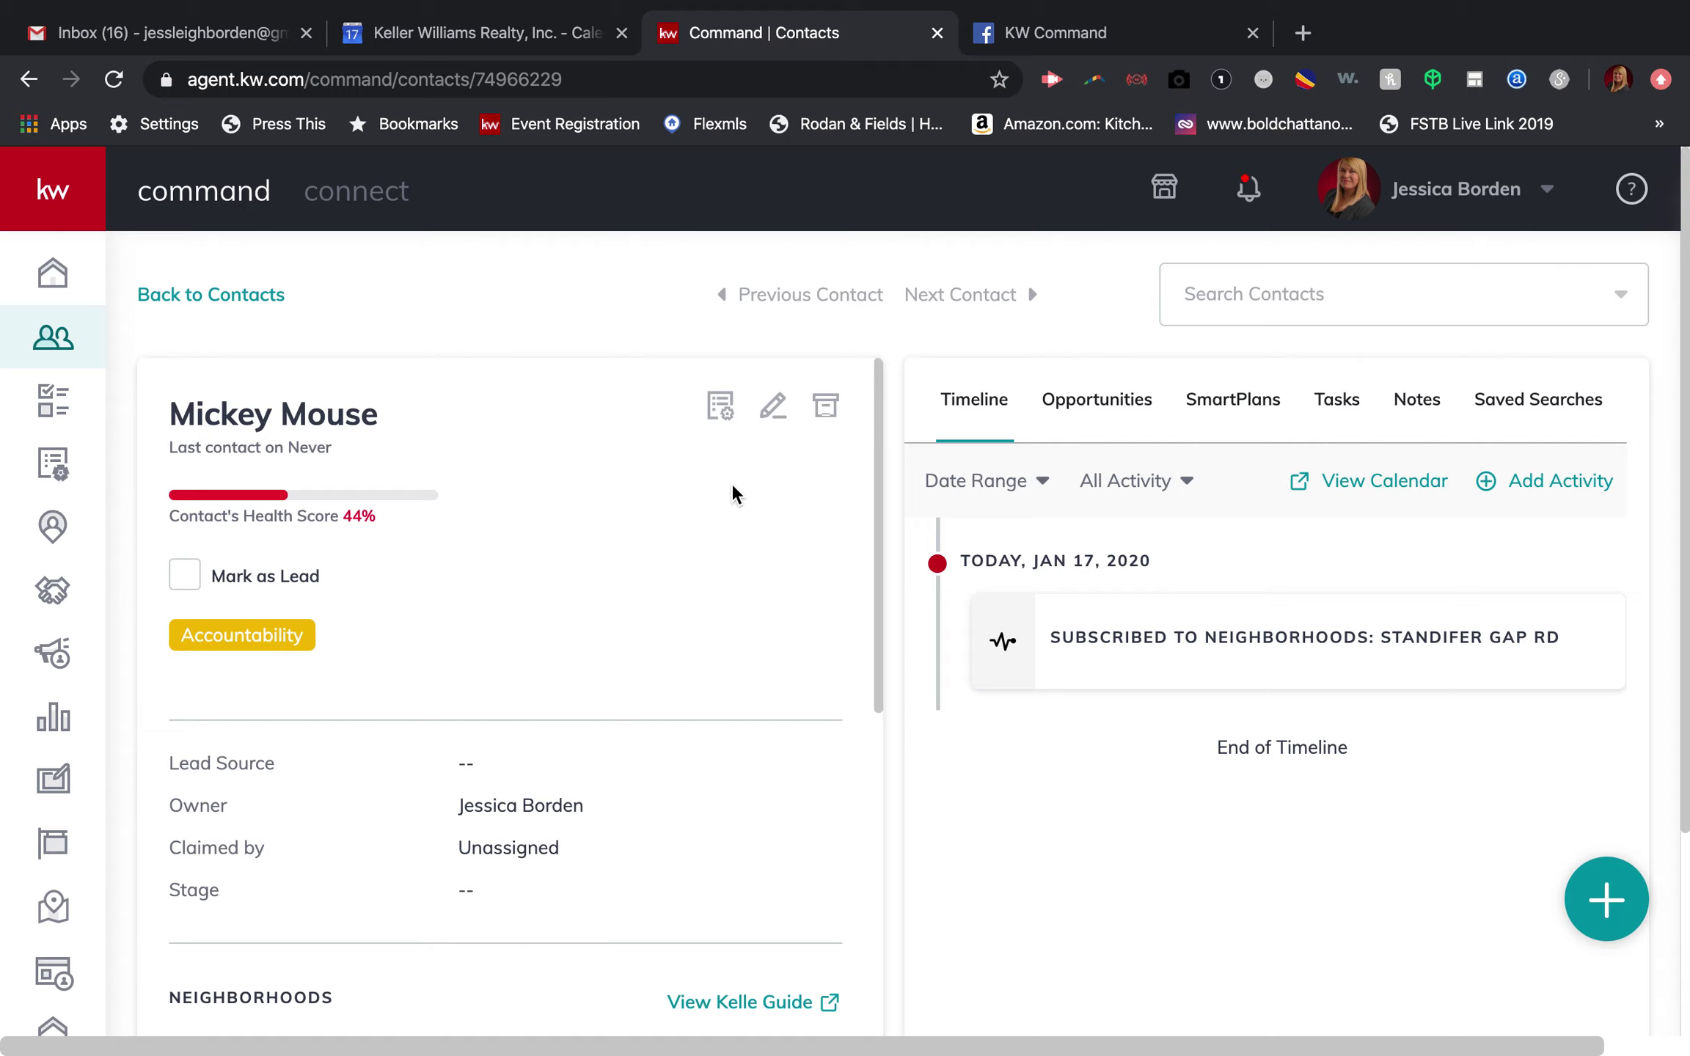
Step: Browse the SmartPlan library and own plans in the add-to-SmartPlan form, then close it unenrolled
{"action": "left_click", "coordinate": [717, 406]}
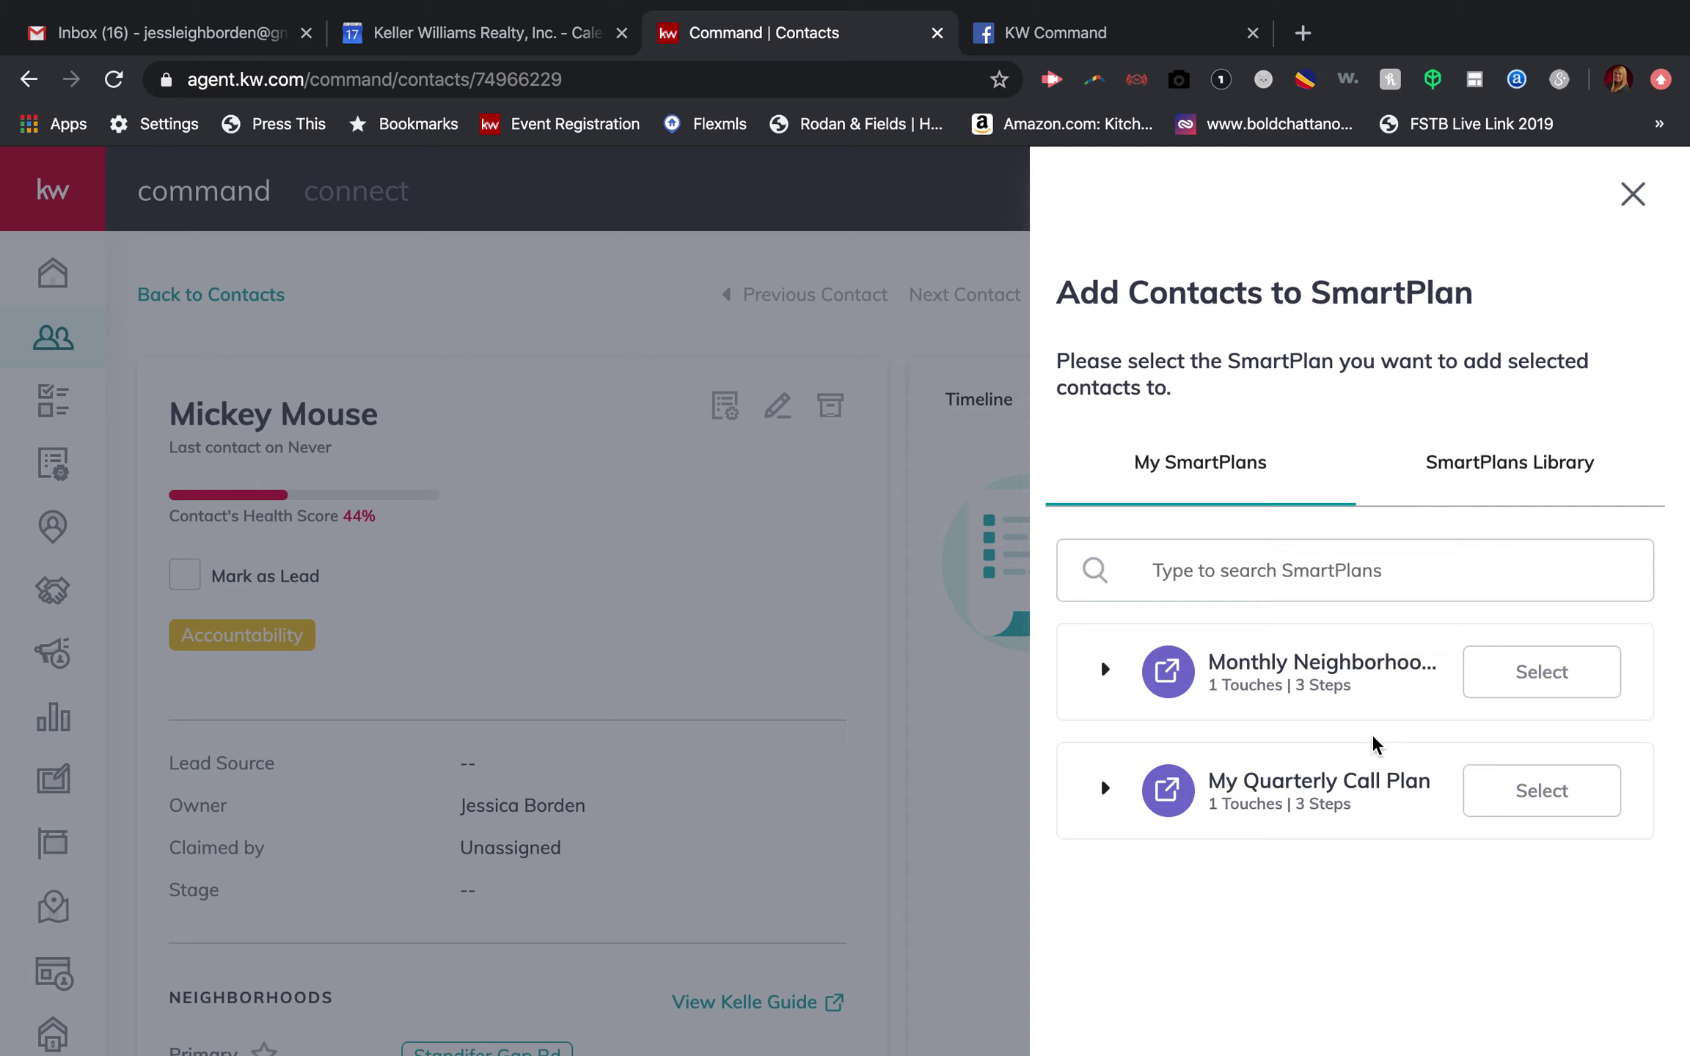
{"action": "mouse_move", "coordinate": [1363, 784]}
{"action": "left_click", "coordinate": [1532, 466]}
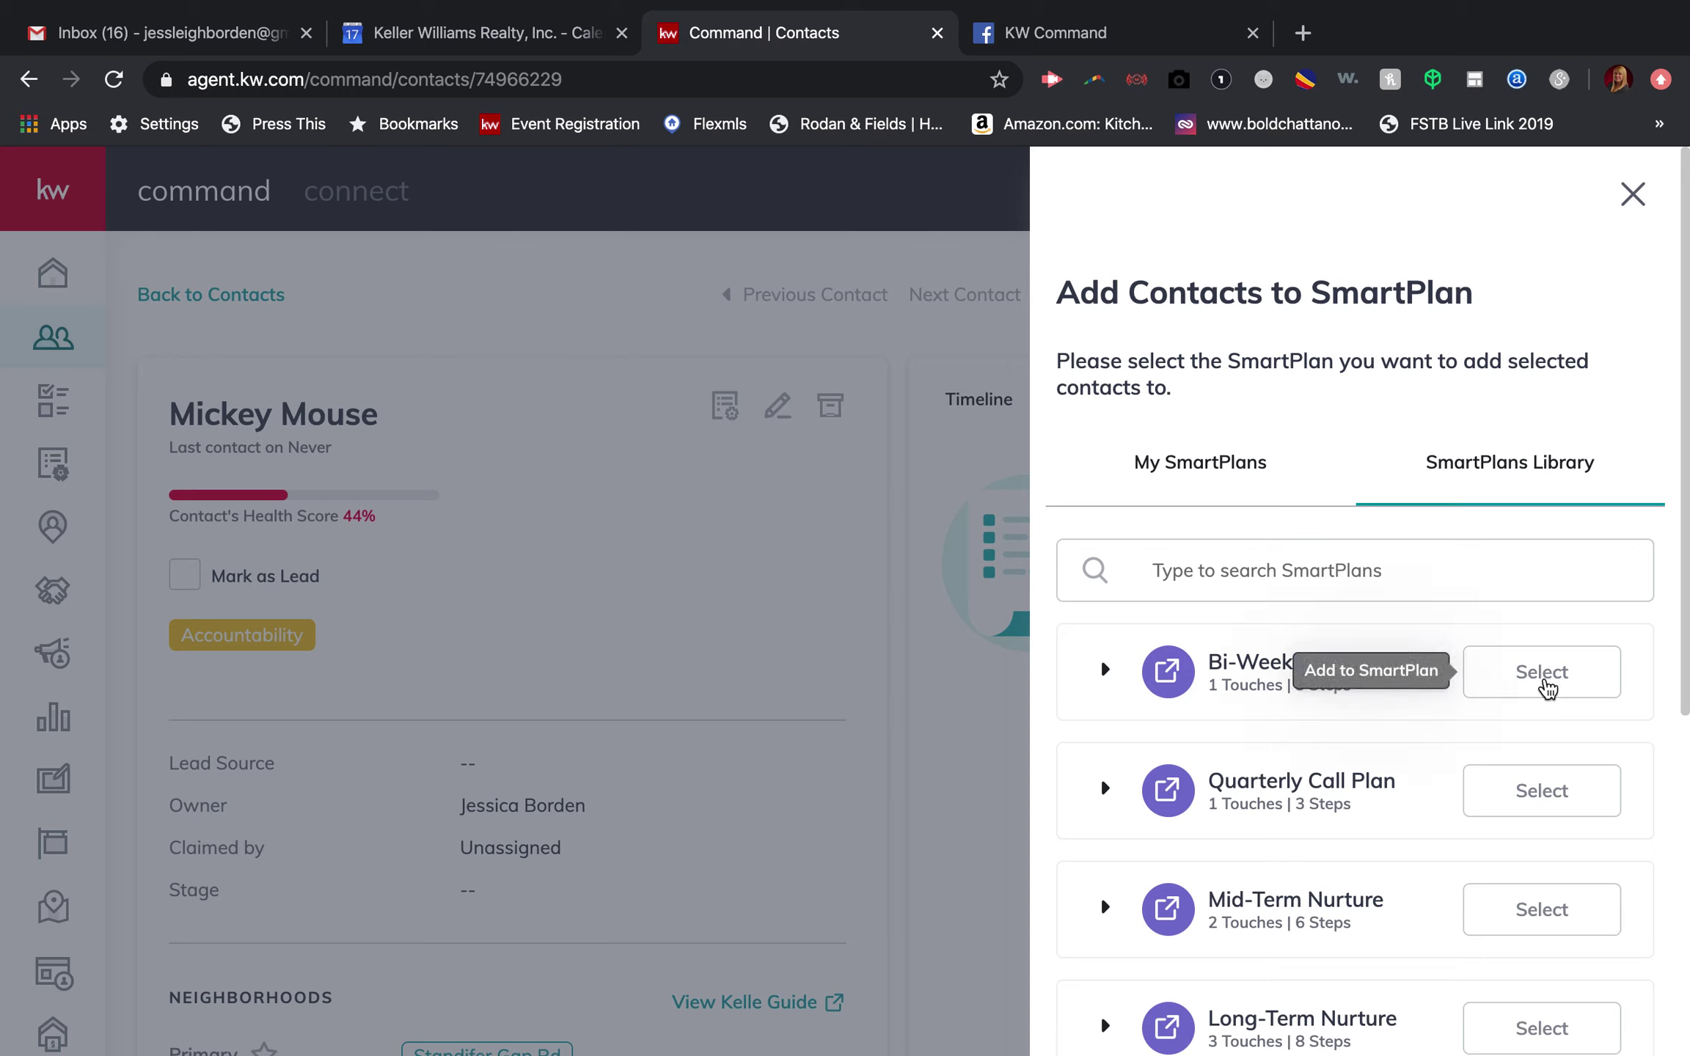
{"action": "left_click", "coordinate": [1211, 482]}
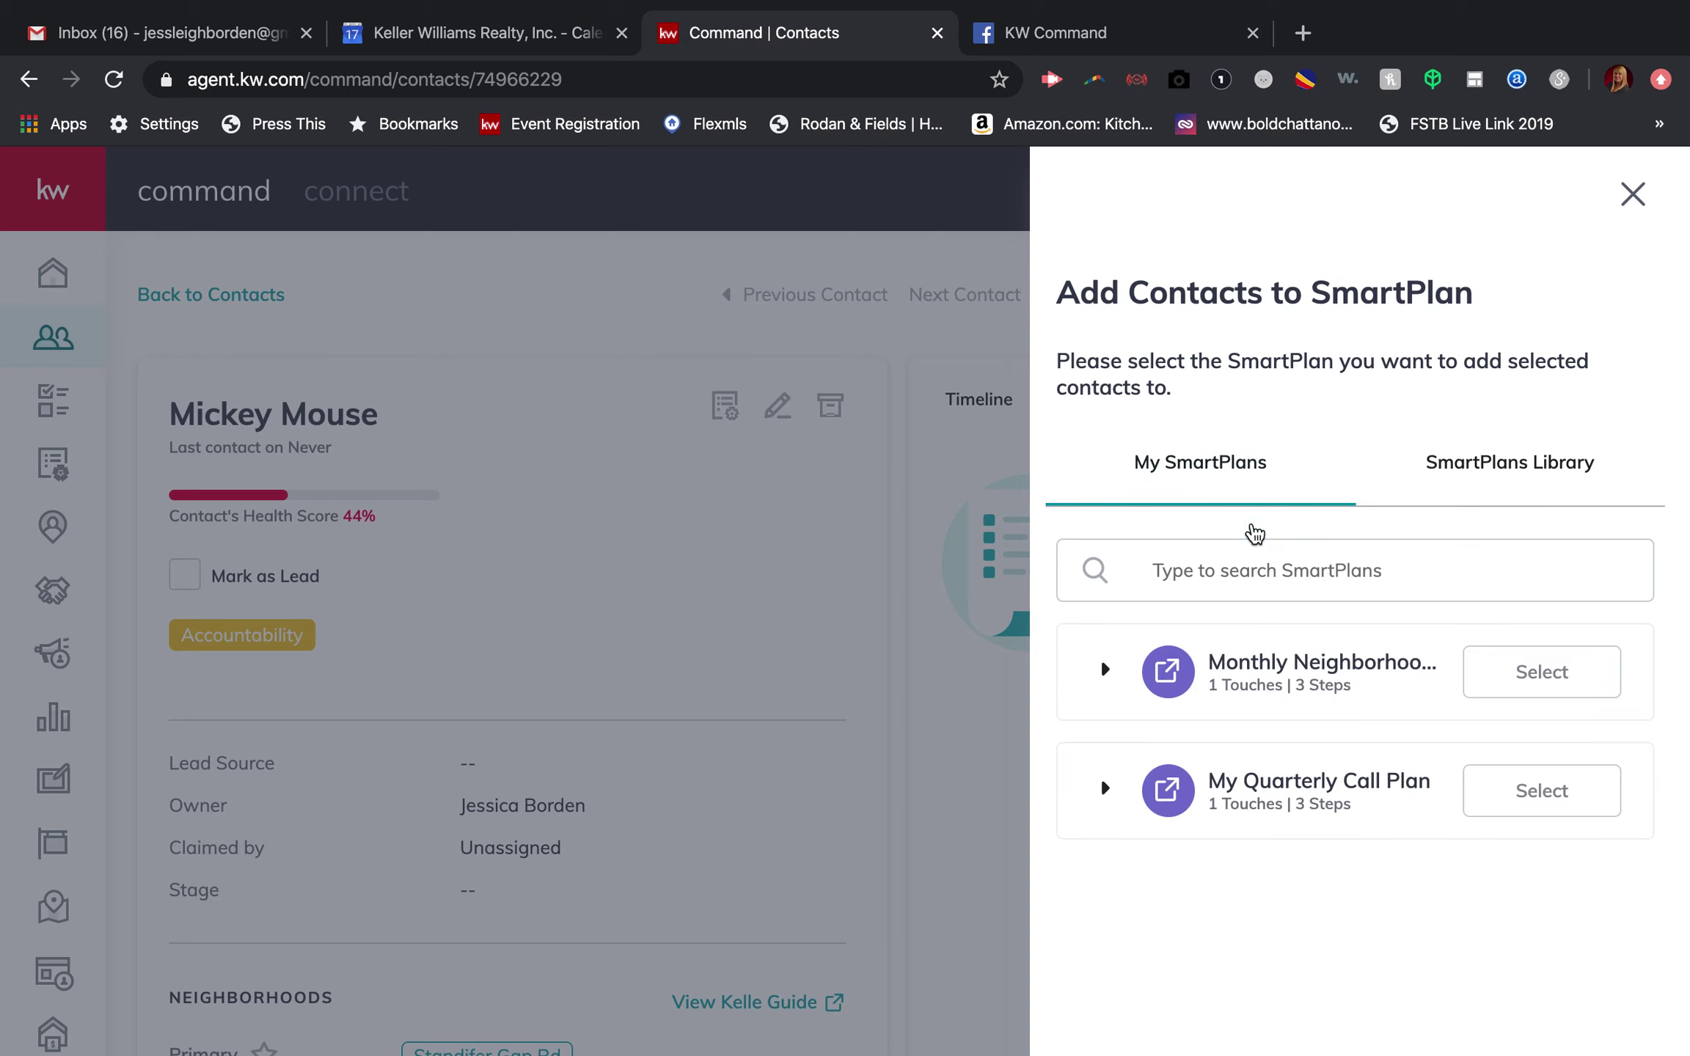
{"action": "mouse_move", "coordinate": [1298, 769]}
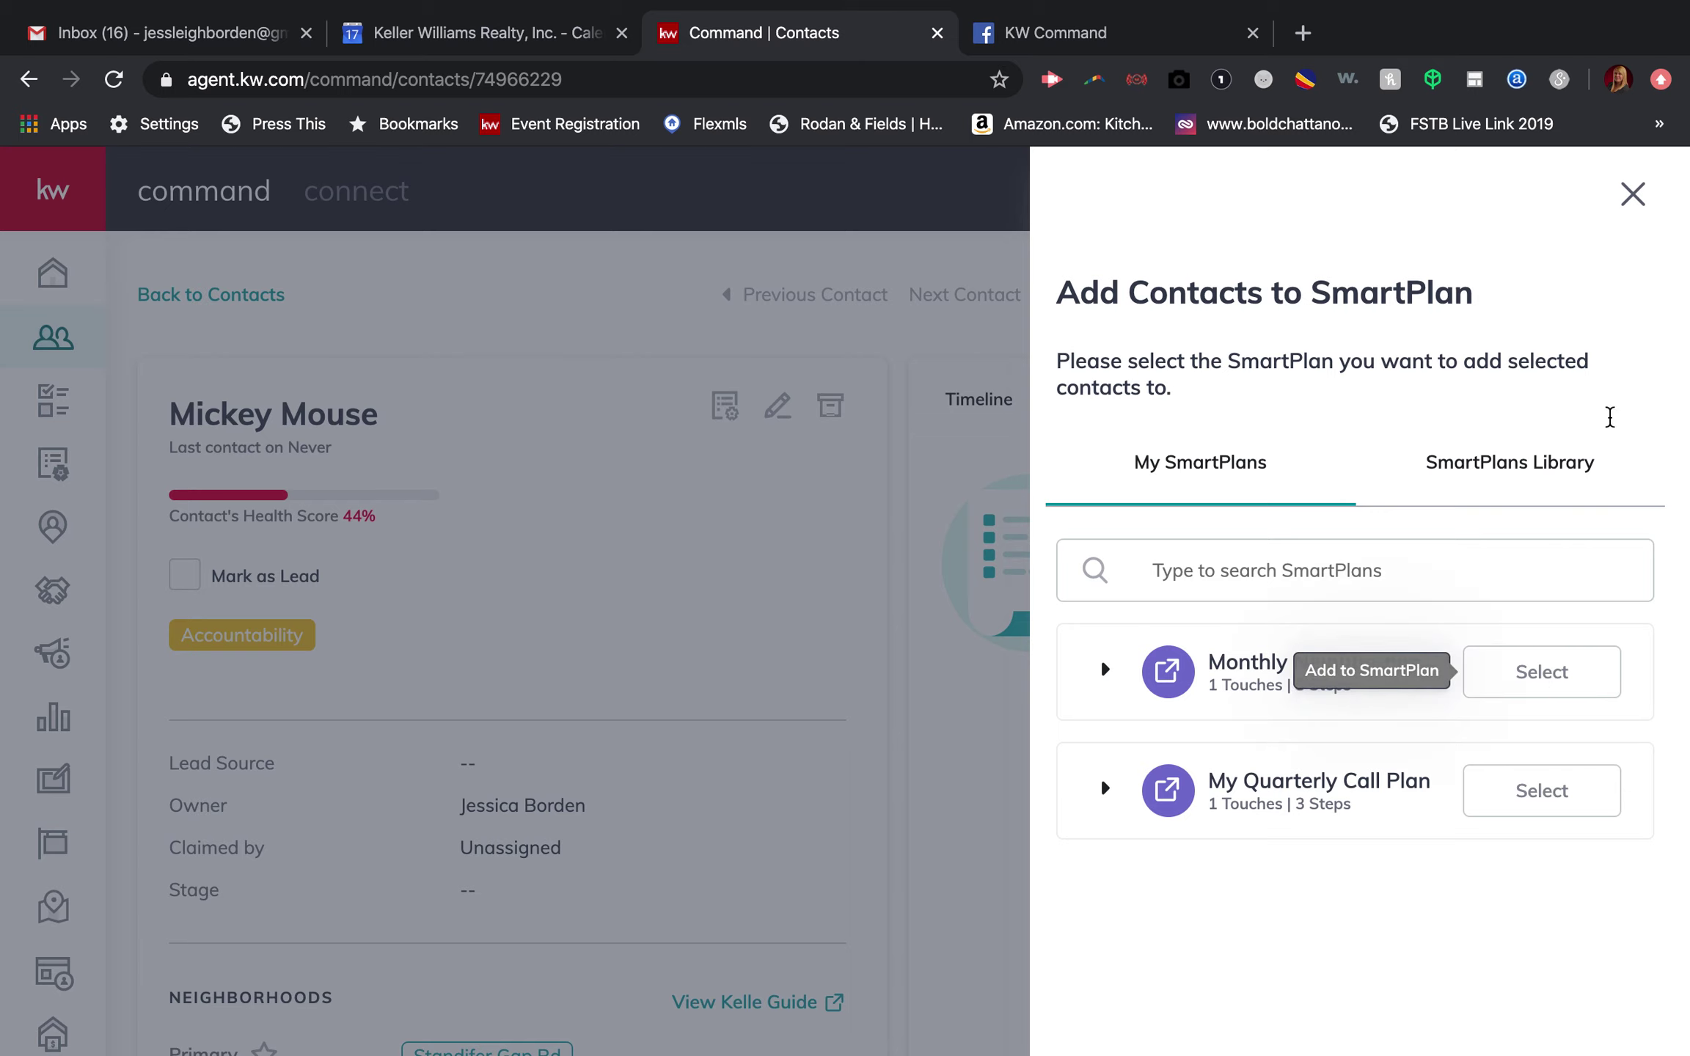
{"action": "left_click", "coordinate": [1633, 195]}
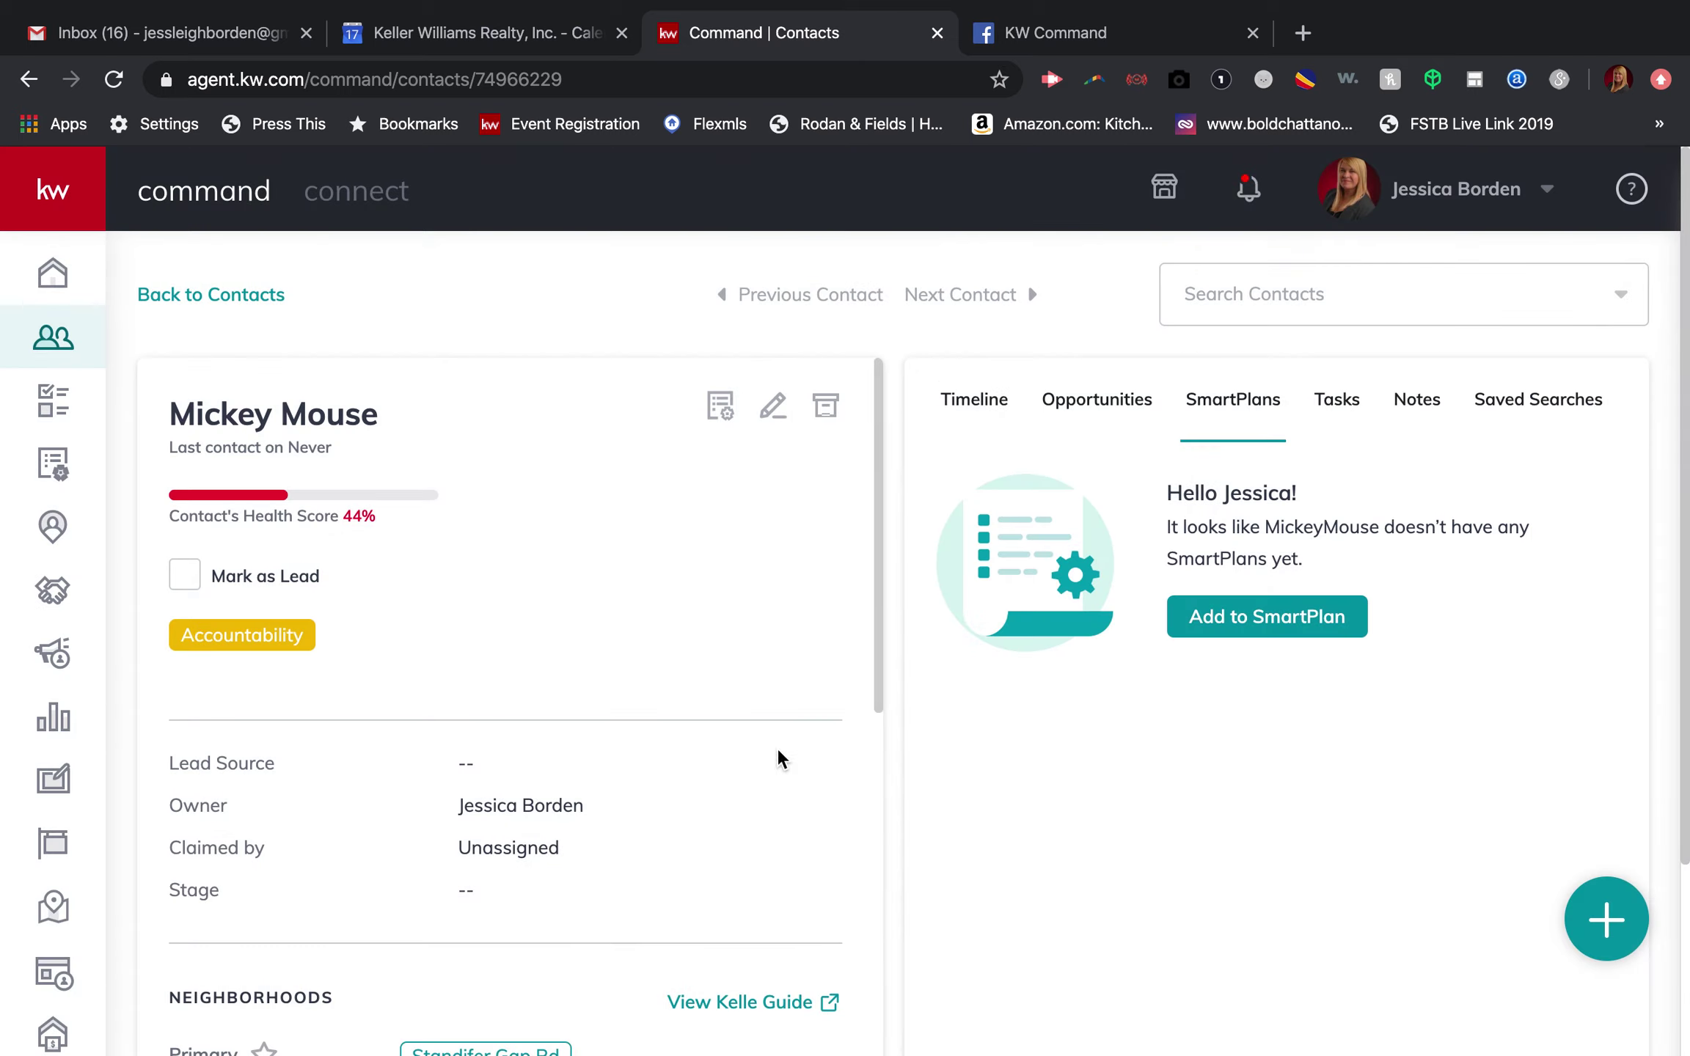
Step: Go back to the contacts list and look through the Filters panel without applying any filter
{"action": "left_click", "coordinate": [256, 303]}
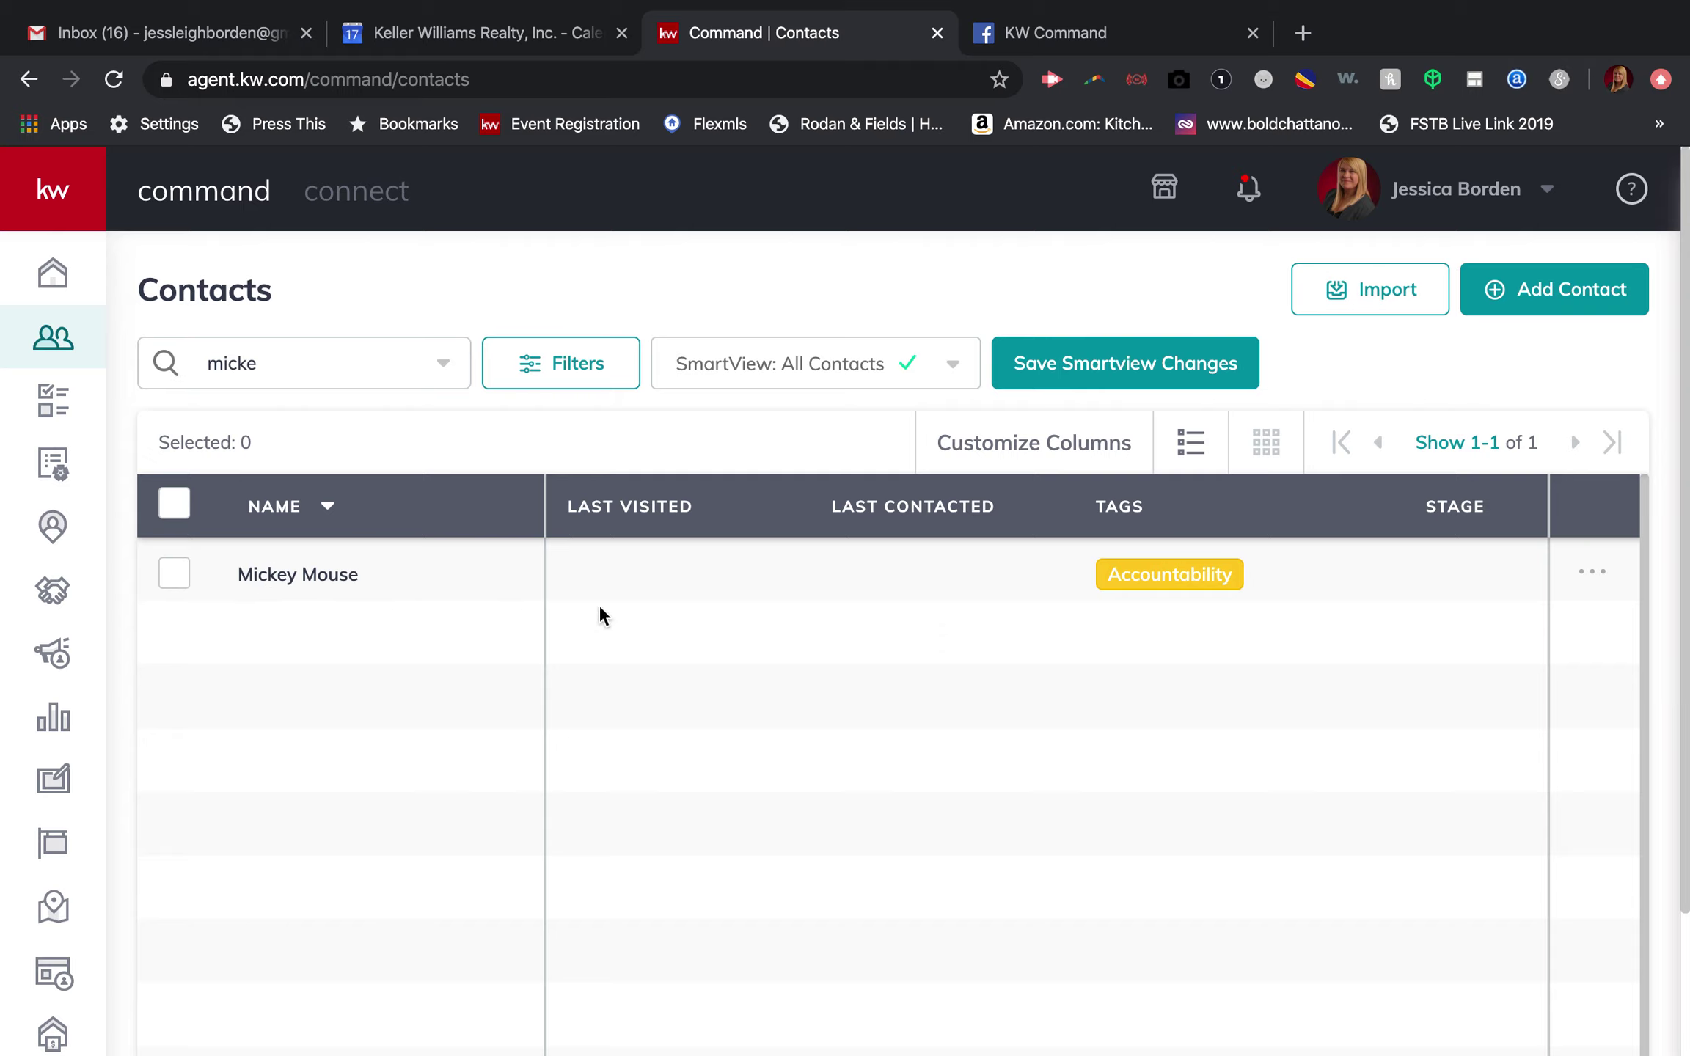
{"action": "left_click", "coordinate": [572, 373]}
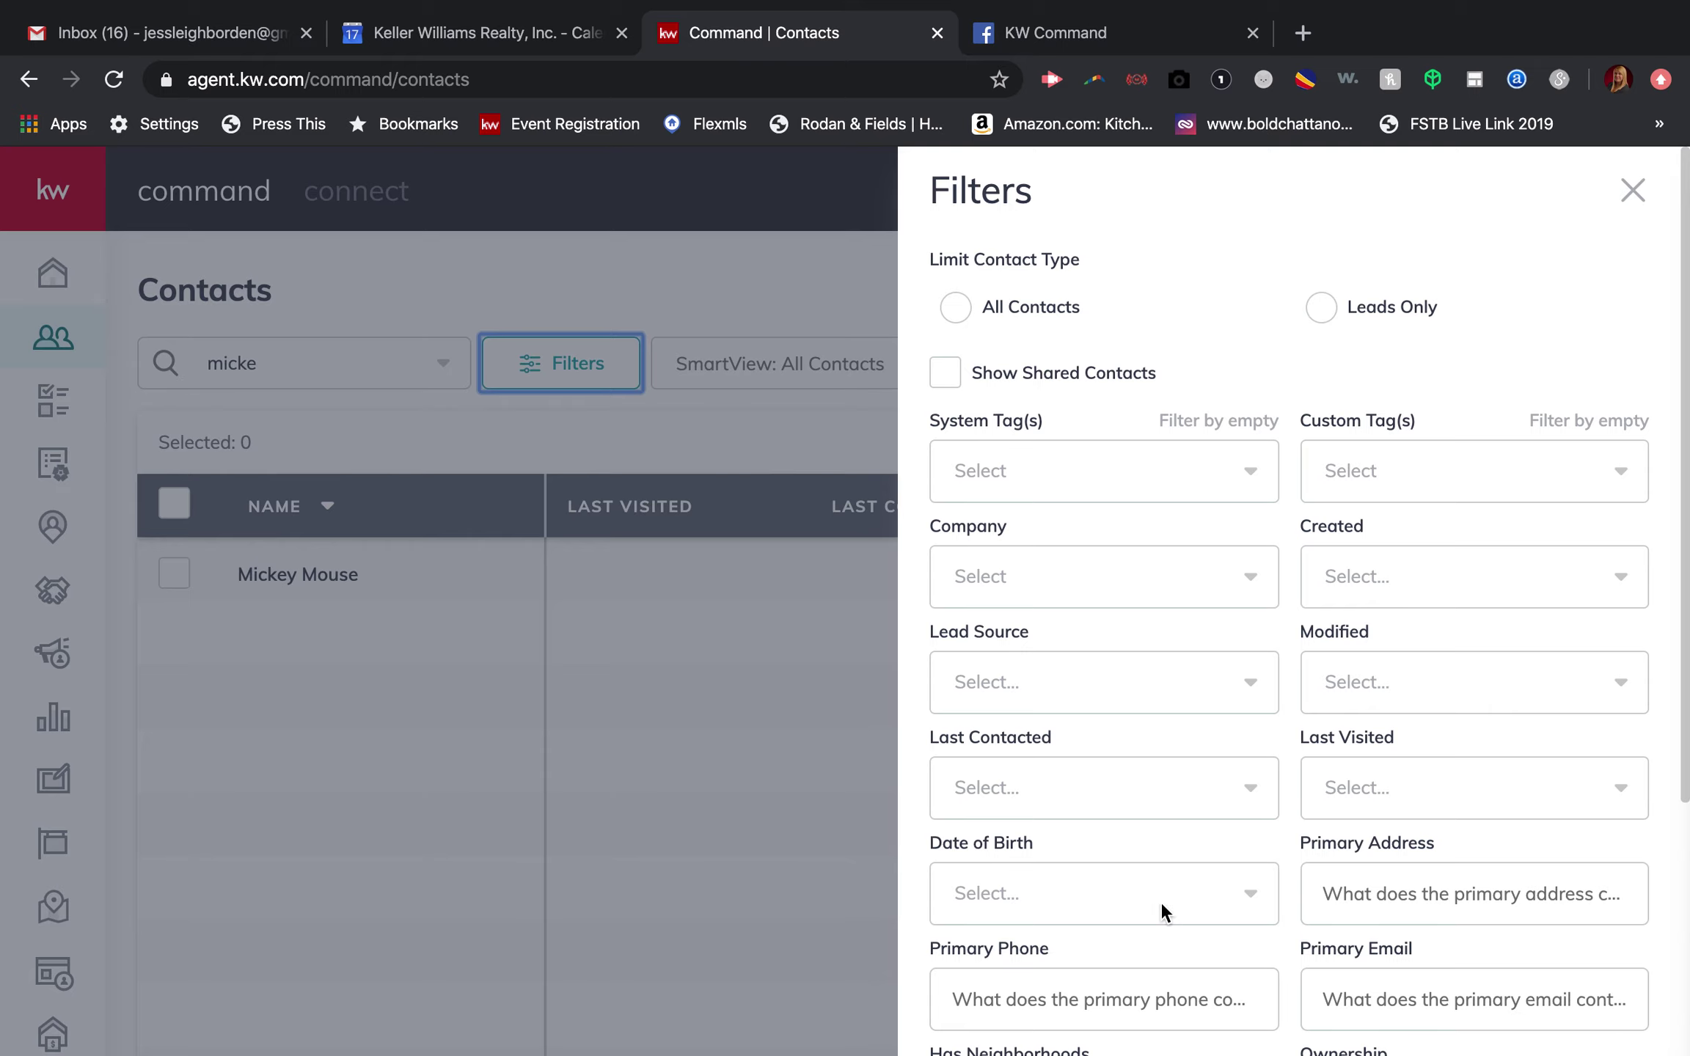
{"action": "scroll", "coordinate": [1163, 906], "scroll_direction": "down", "scroll_amount": 3}
{"action": "scroll", "coordinate": [1162, 906], "scroll_direction": "down", "scroll_amount": 2}
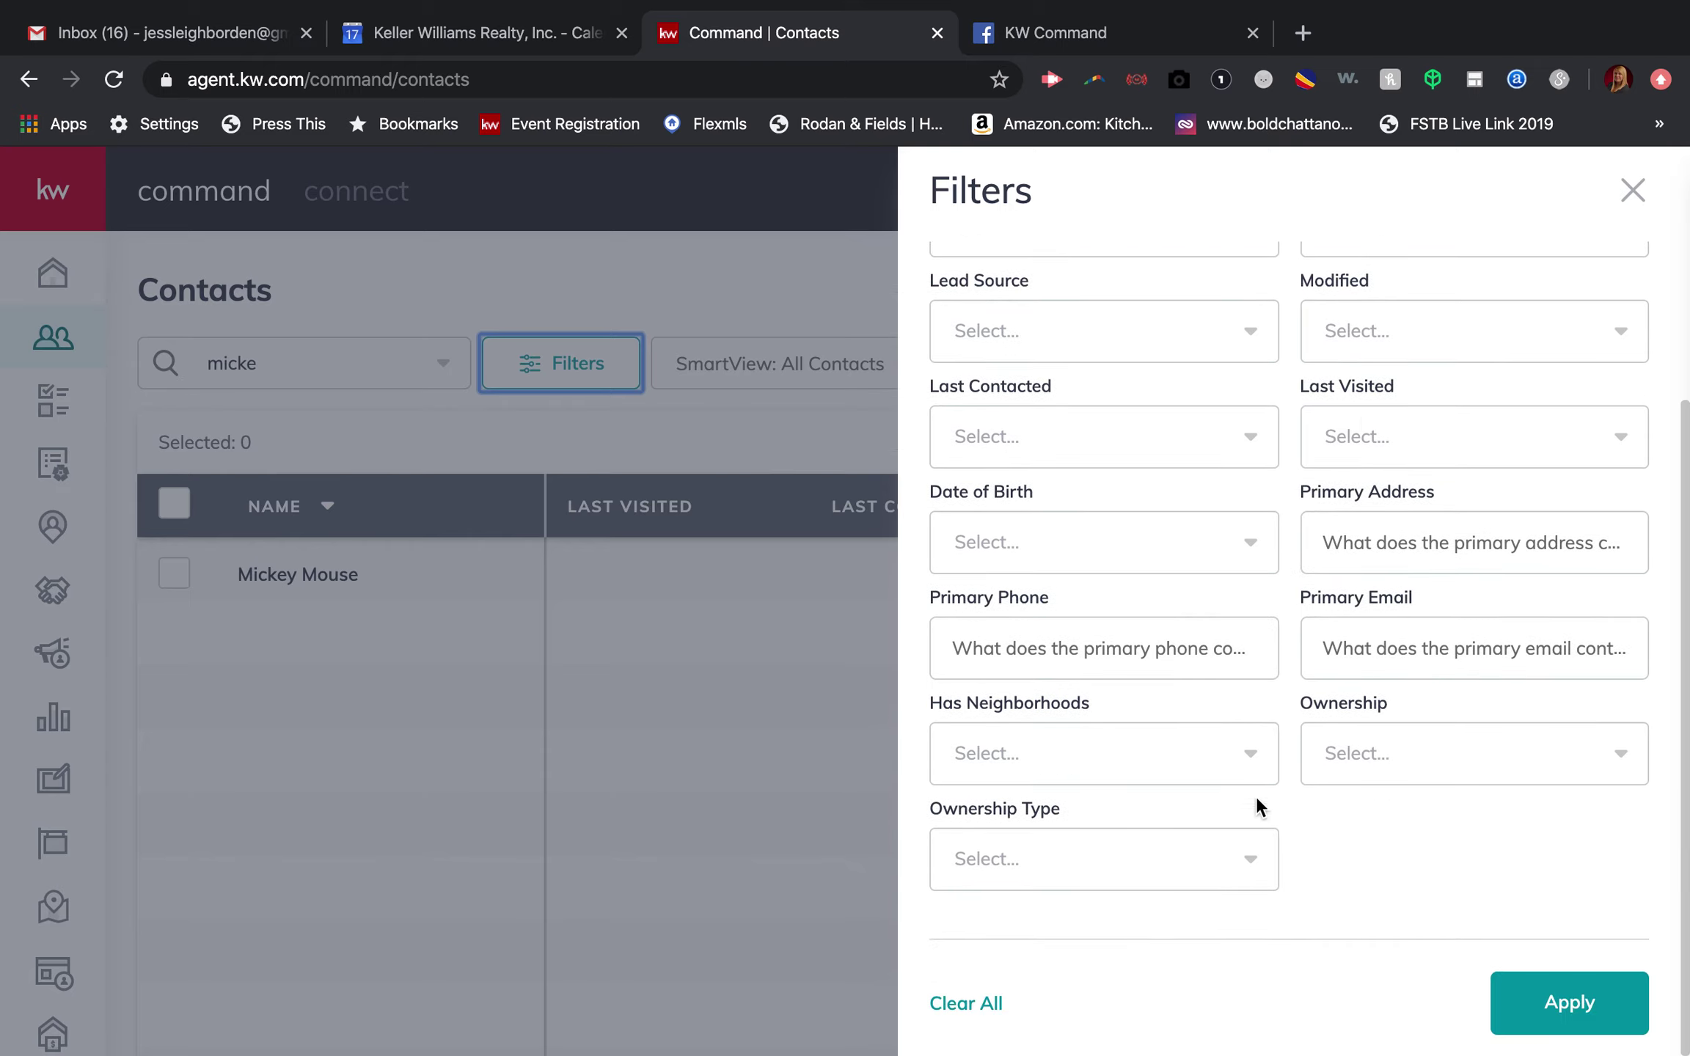
{"action": "left_click", "coordinate": [1634, 190]}
{"action": "left_click", "coordinate": [620, 357]}
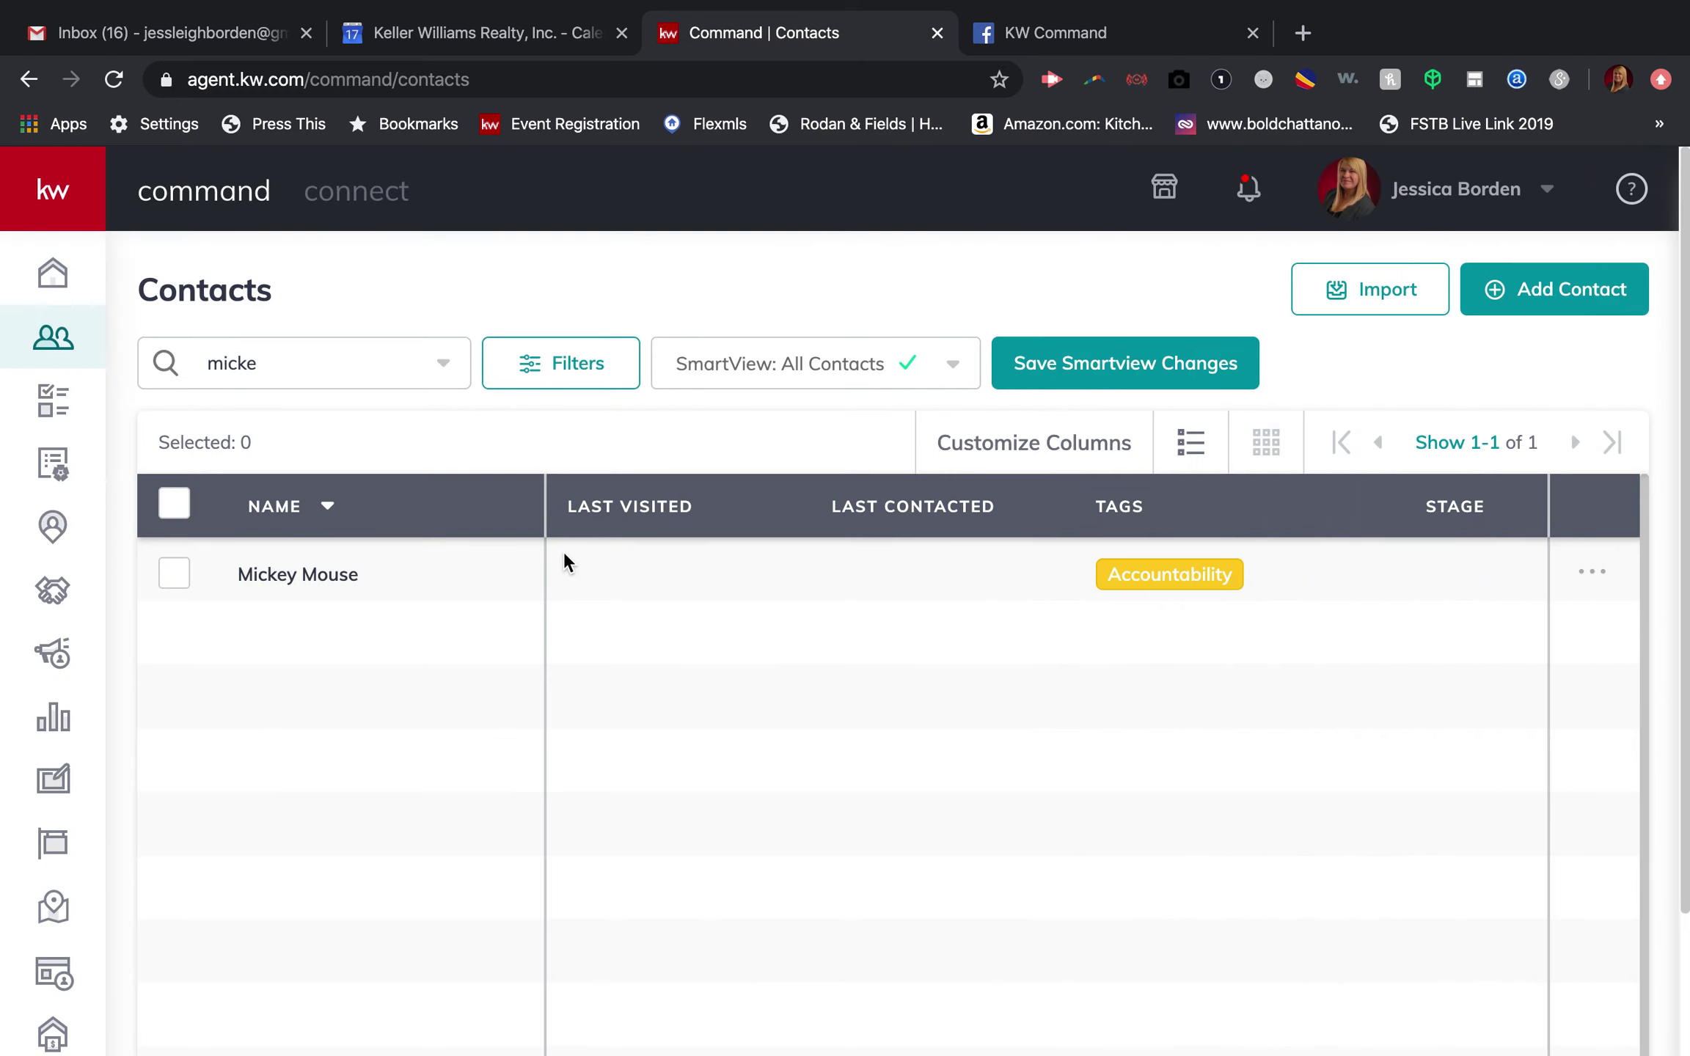
Step: Check the bulk action options, clear the row selections, and open the new contact's record
{"action": "left_click", "coordinate": [175, 576]}
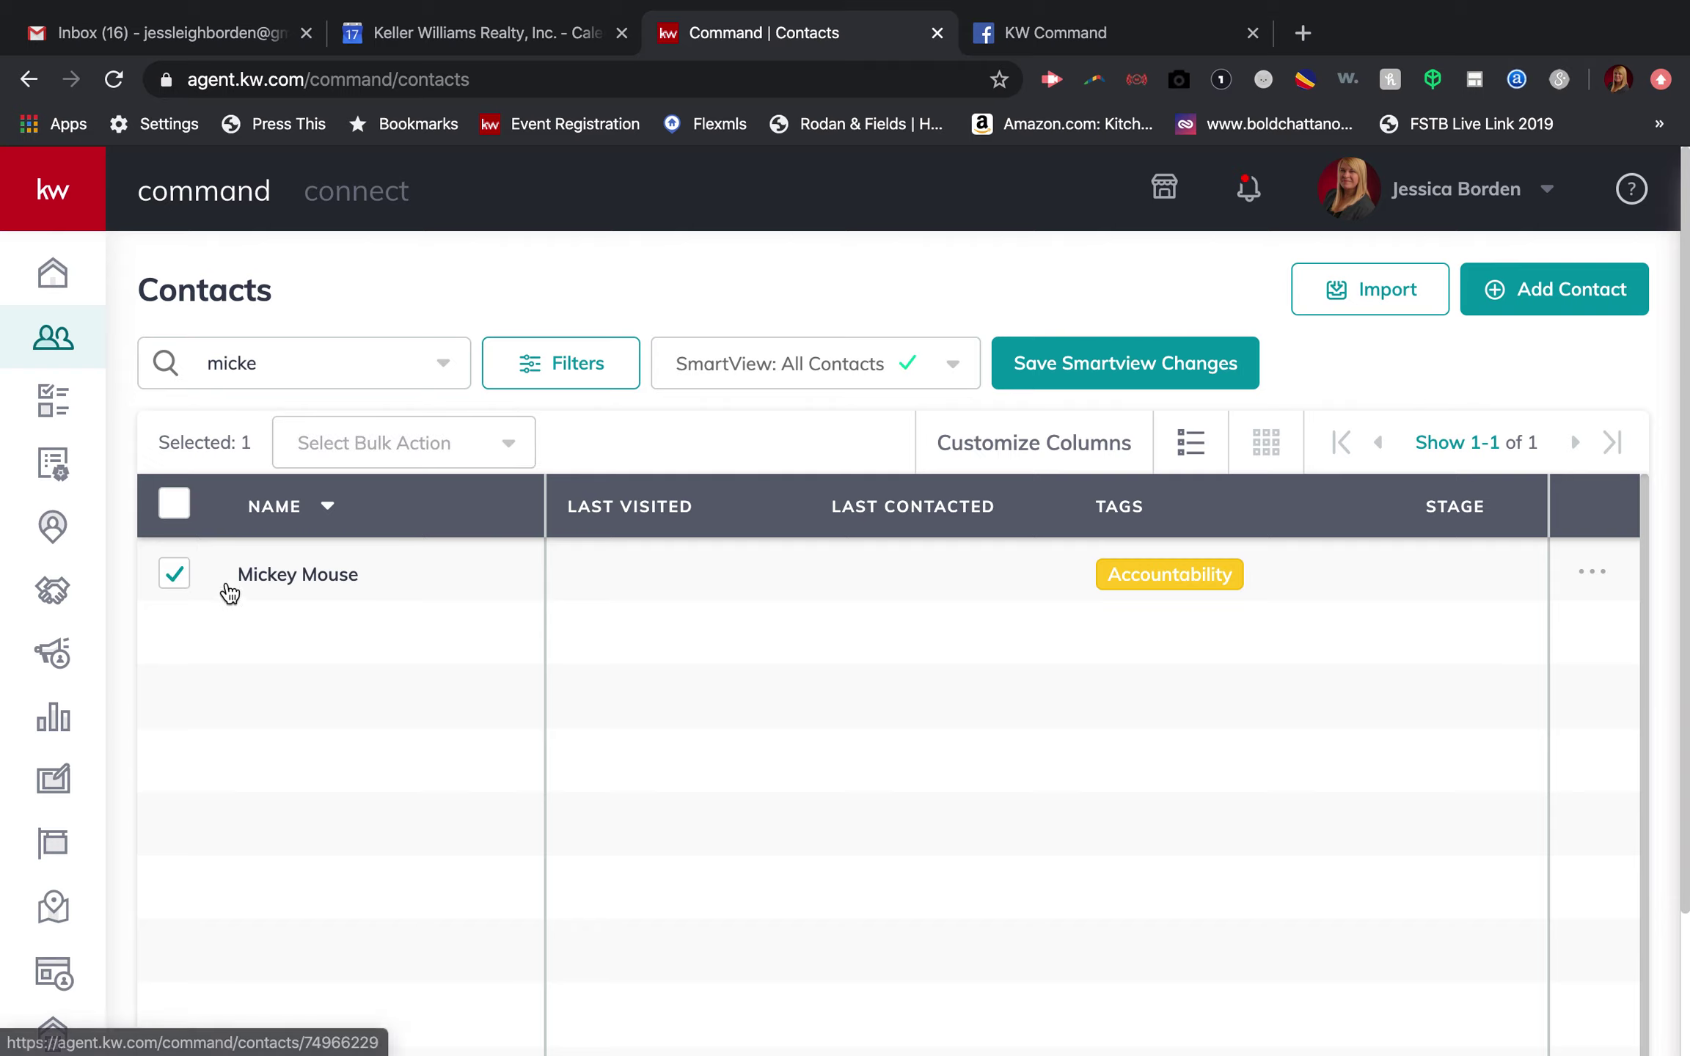
{"action": "left_click", "coordinate": [176, 515]}
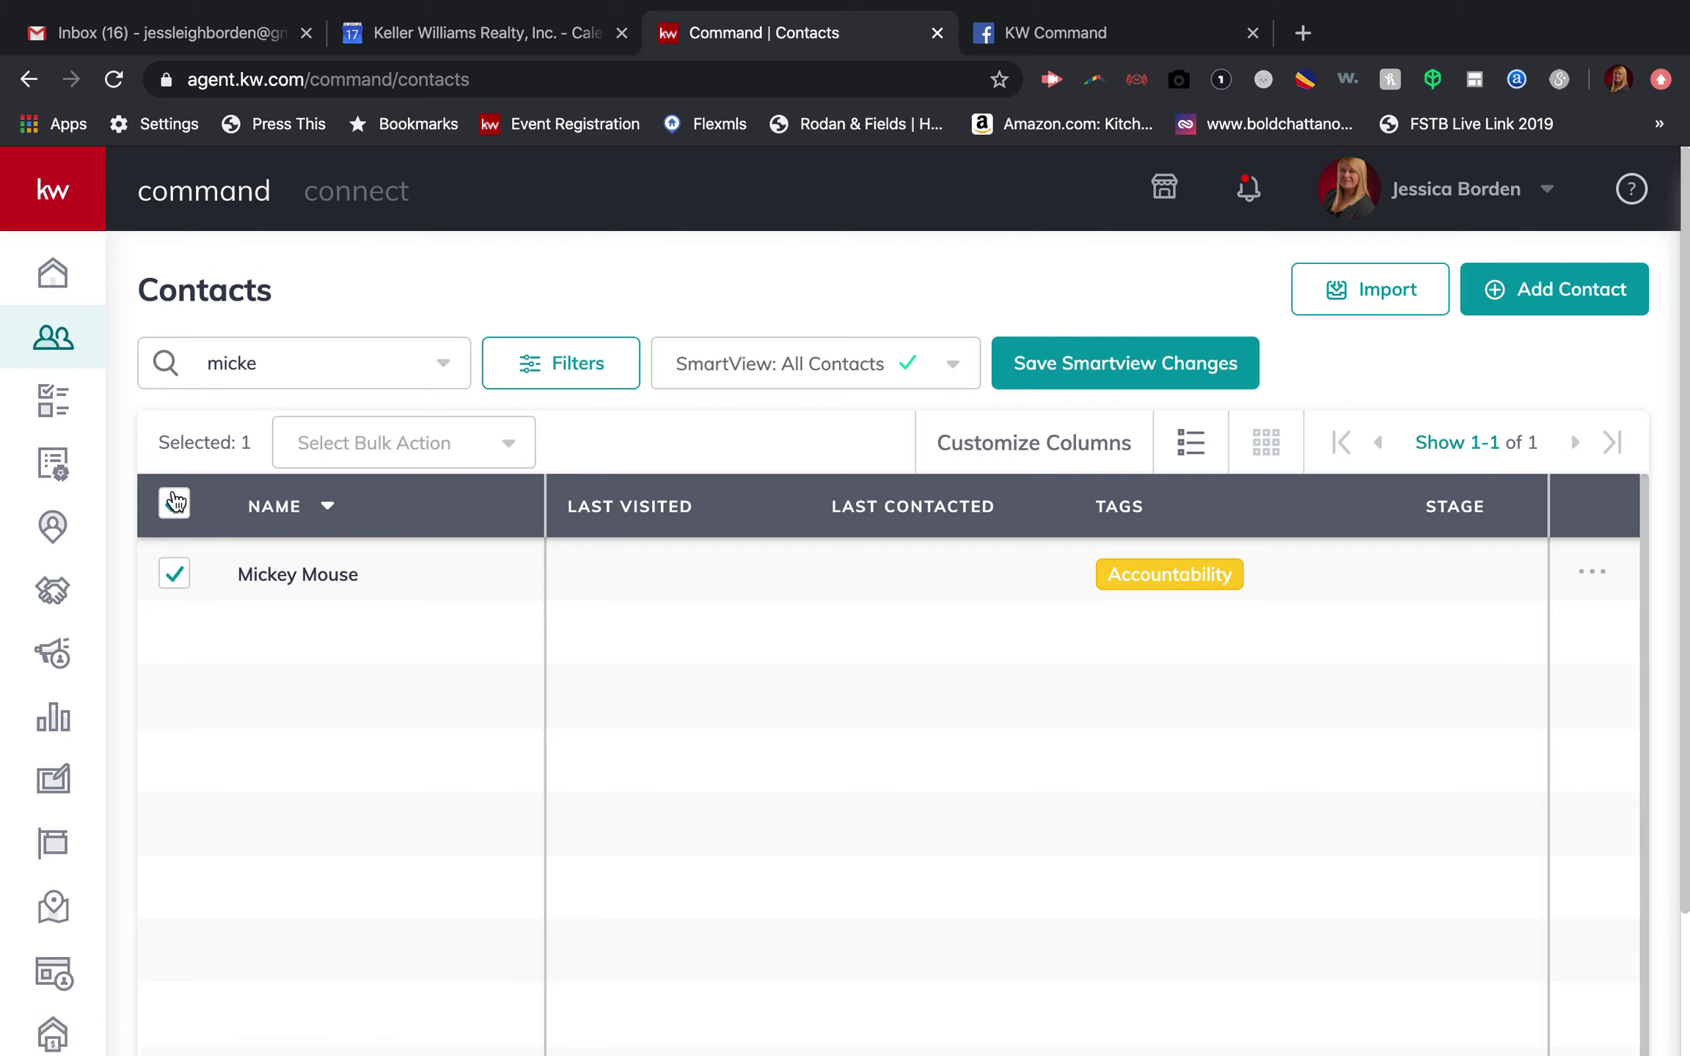
{"action": "left_click", "coordinate": [328, 465]}
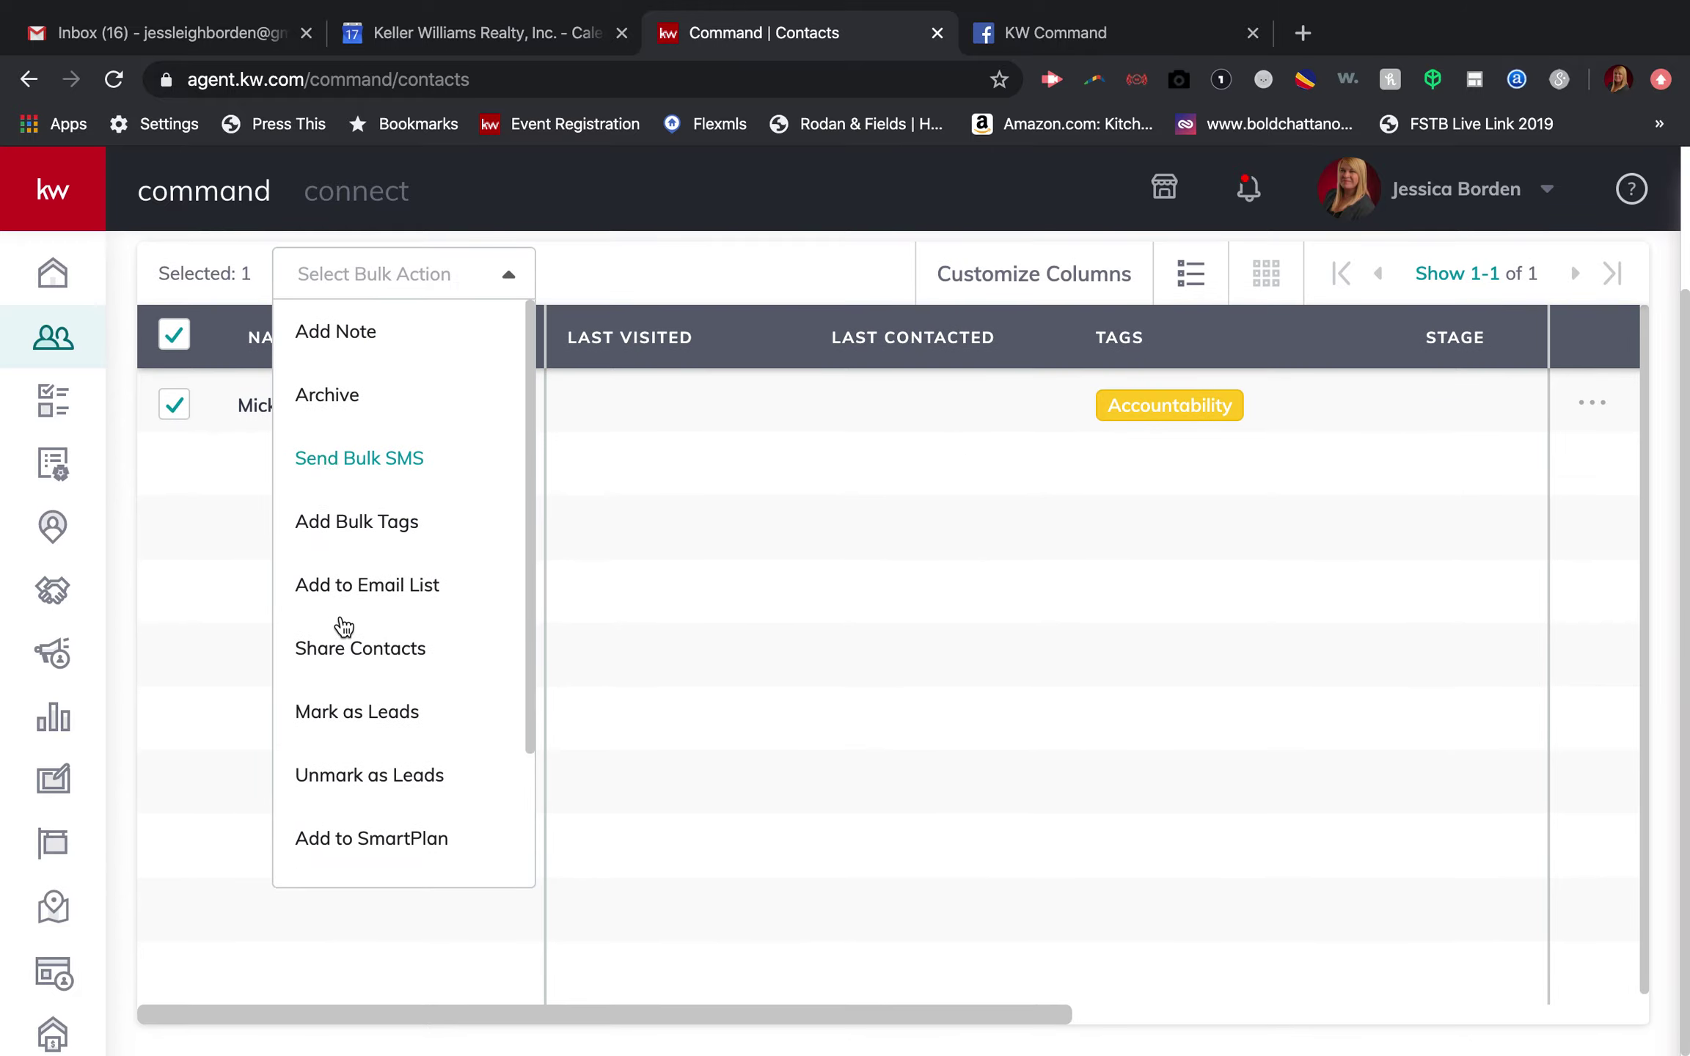
{"action": "scroll", "coordinate": [354, 697], "scroll_direction": "down", "scroll_amount": 1}
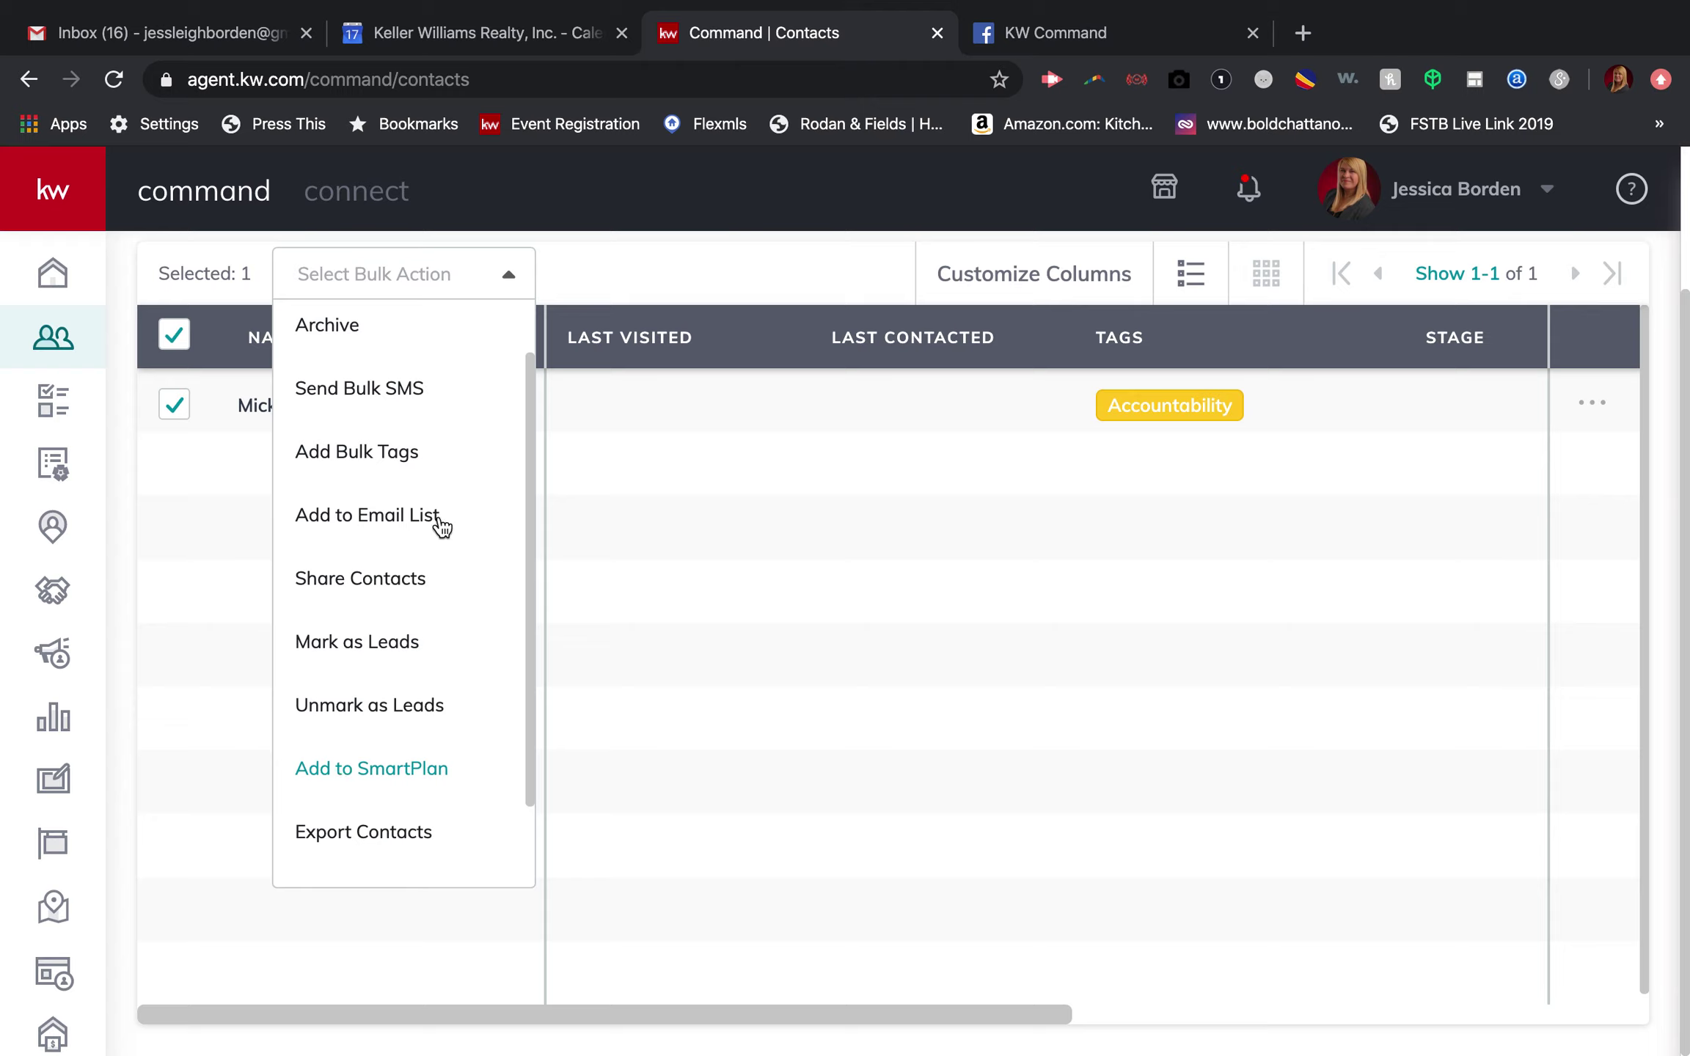
{"action": "left_click", "coordinate": [463, 286]}
{"action": "left_click", "coordinate": [178, 406]}
{"action": "left_click", "coordinate": [182, 336]}
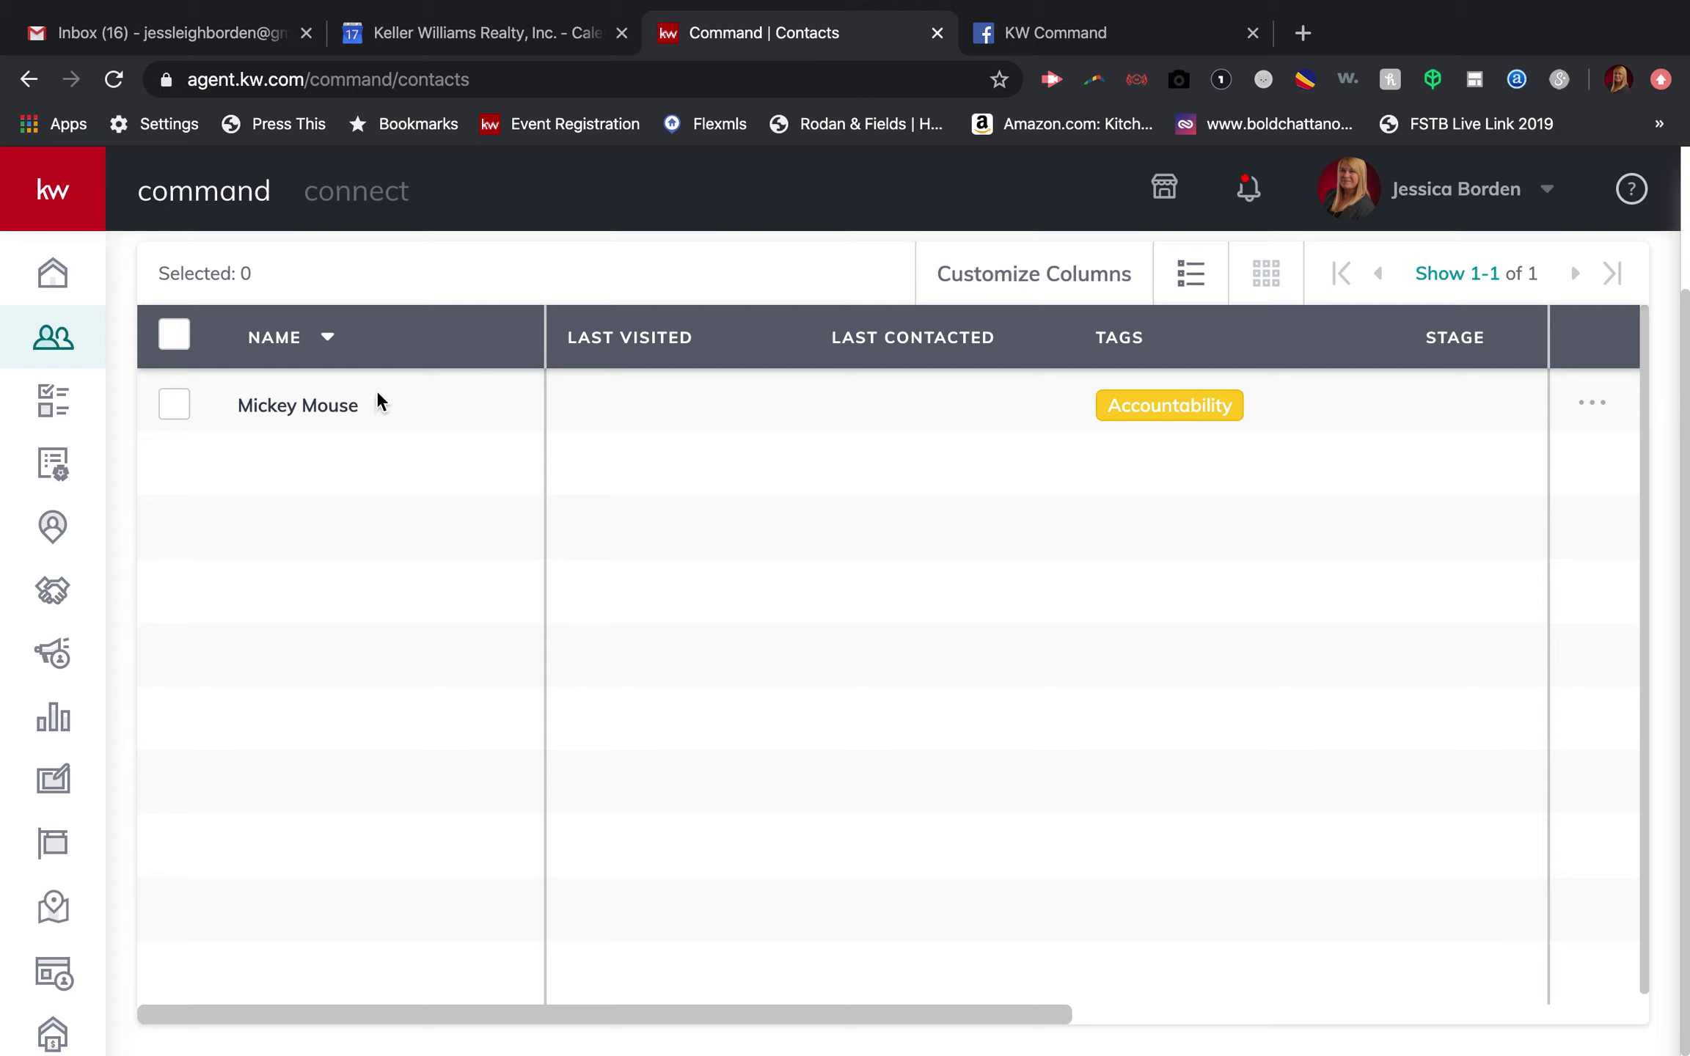
{"action": "left_click", "coordinate": [325, 410]}
{"action": "scroll", "coordinate": [590, 502], "scroll_direction": "down", "scroll_amount": 2}
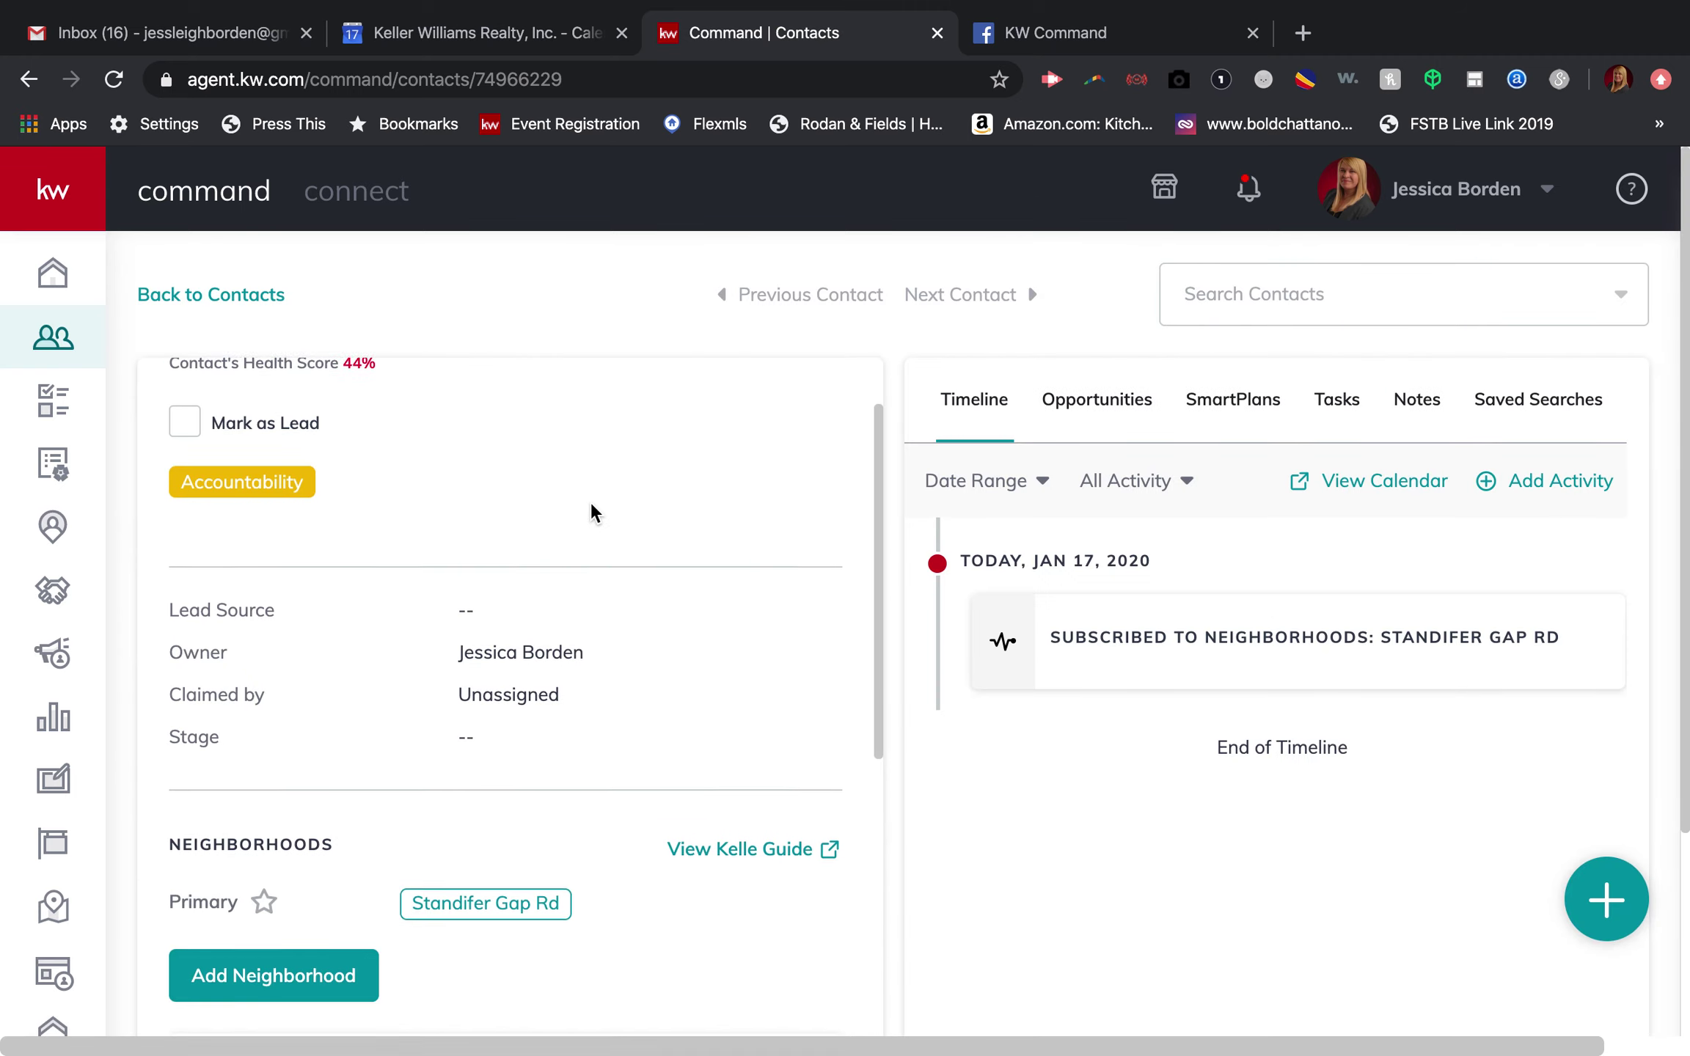
Step: Choose Get Started! on the Kelle Guides SmartPlans page and review the Marketing Profile step
{"action": "scroll", "coordinate": [590, 502], "scroll_direction": "down", "scroll_amount": 4}
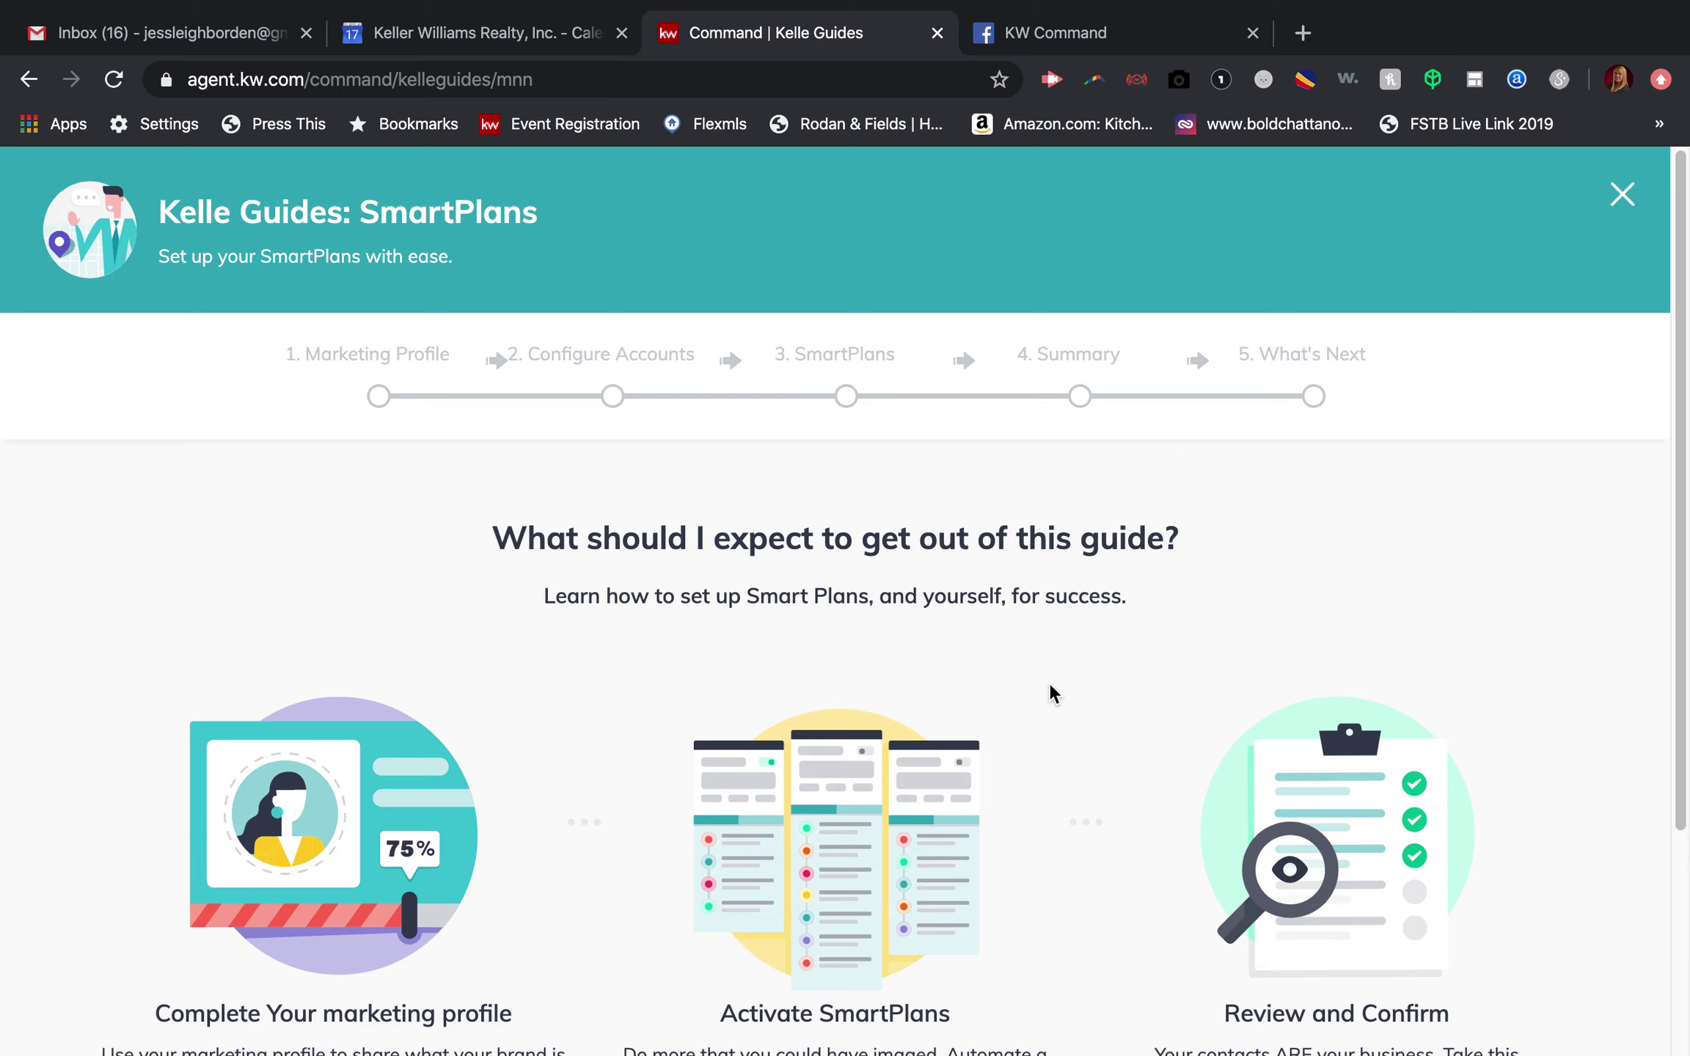
{"action": "scroll", "coordinate": [1051, 686], "scroll_direction": "down", "scroll_amount": 5}
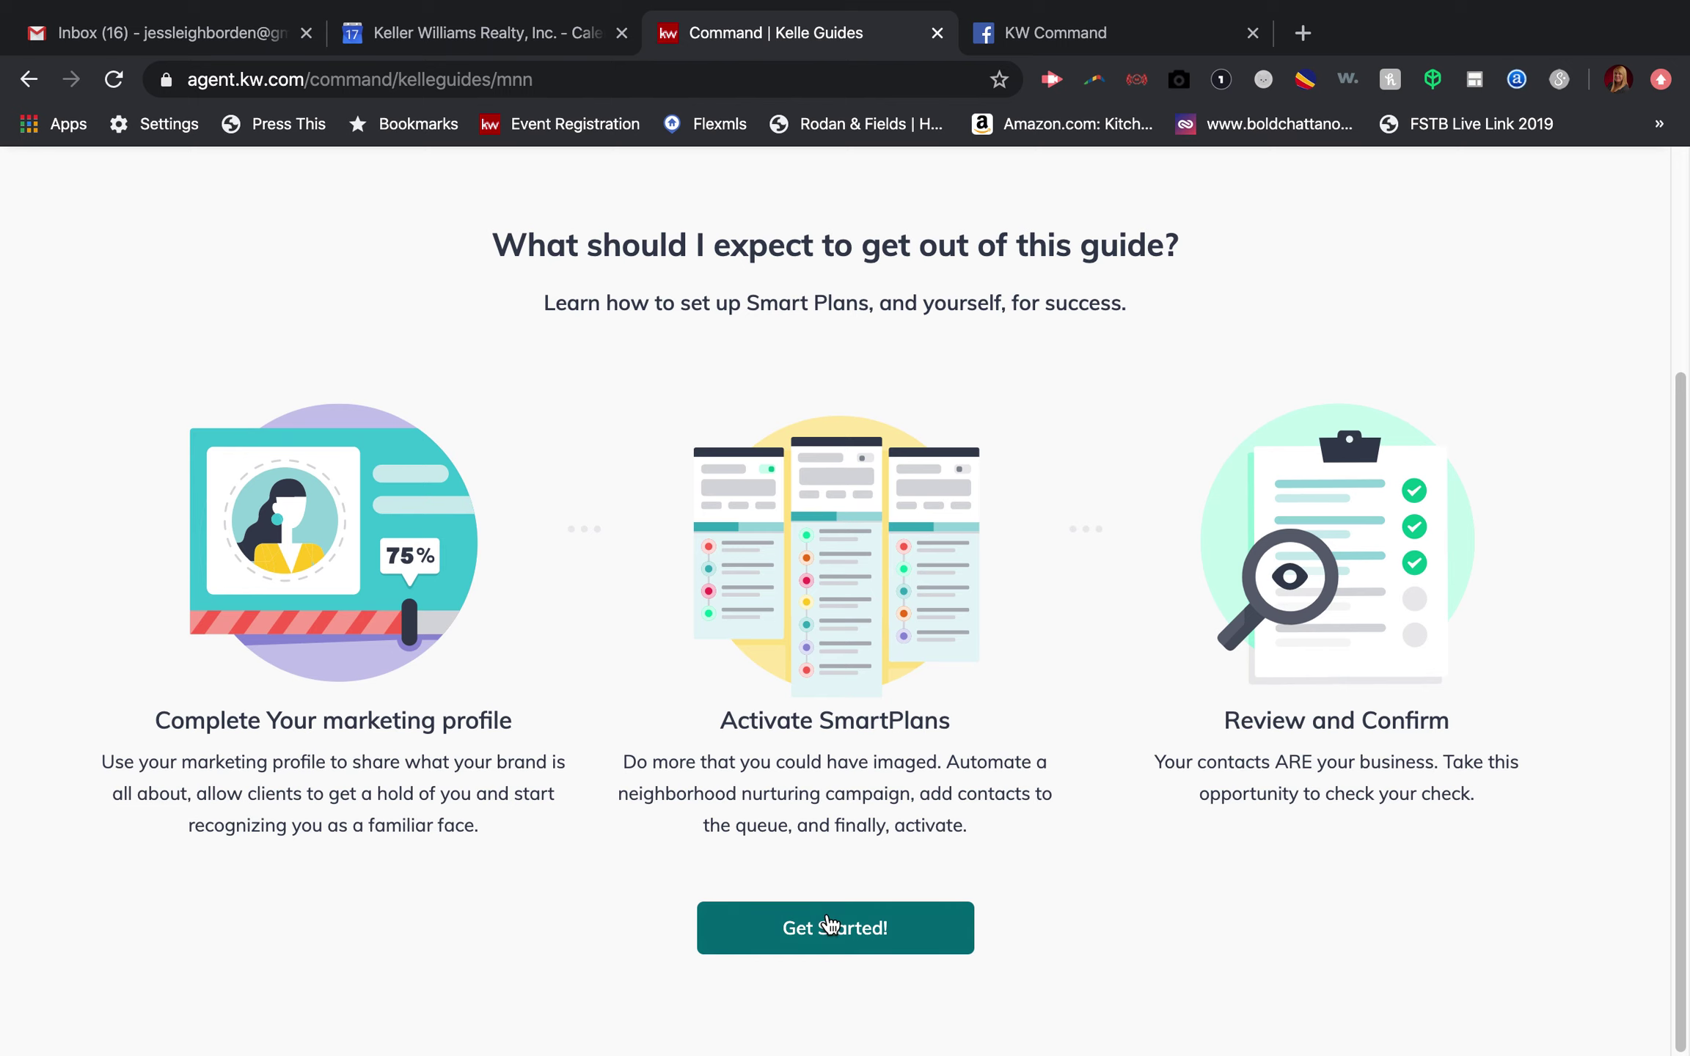
{"action": "left_click", "coordinate": [830, 926]}
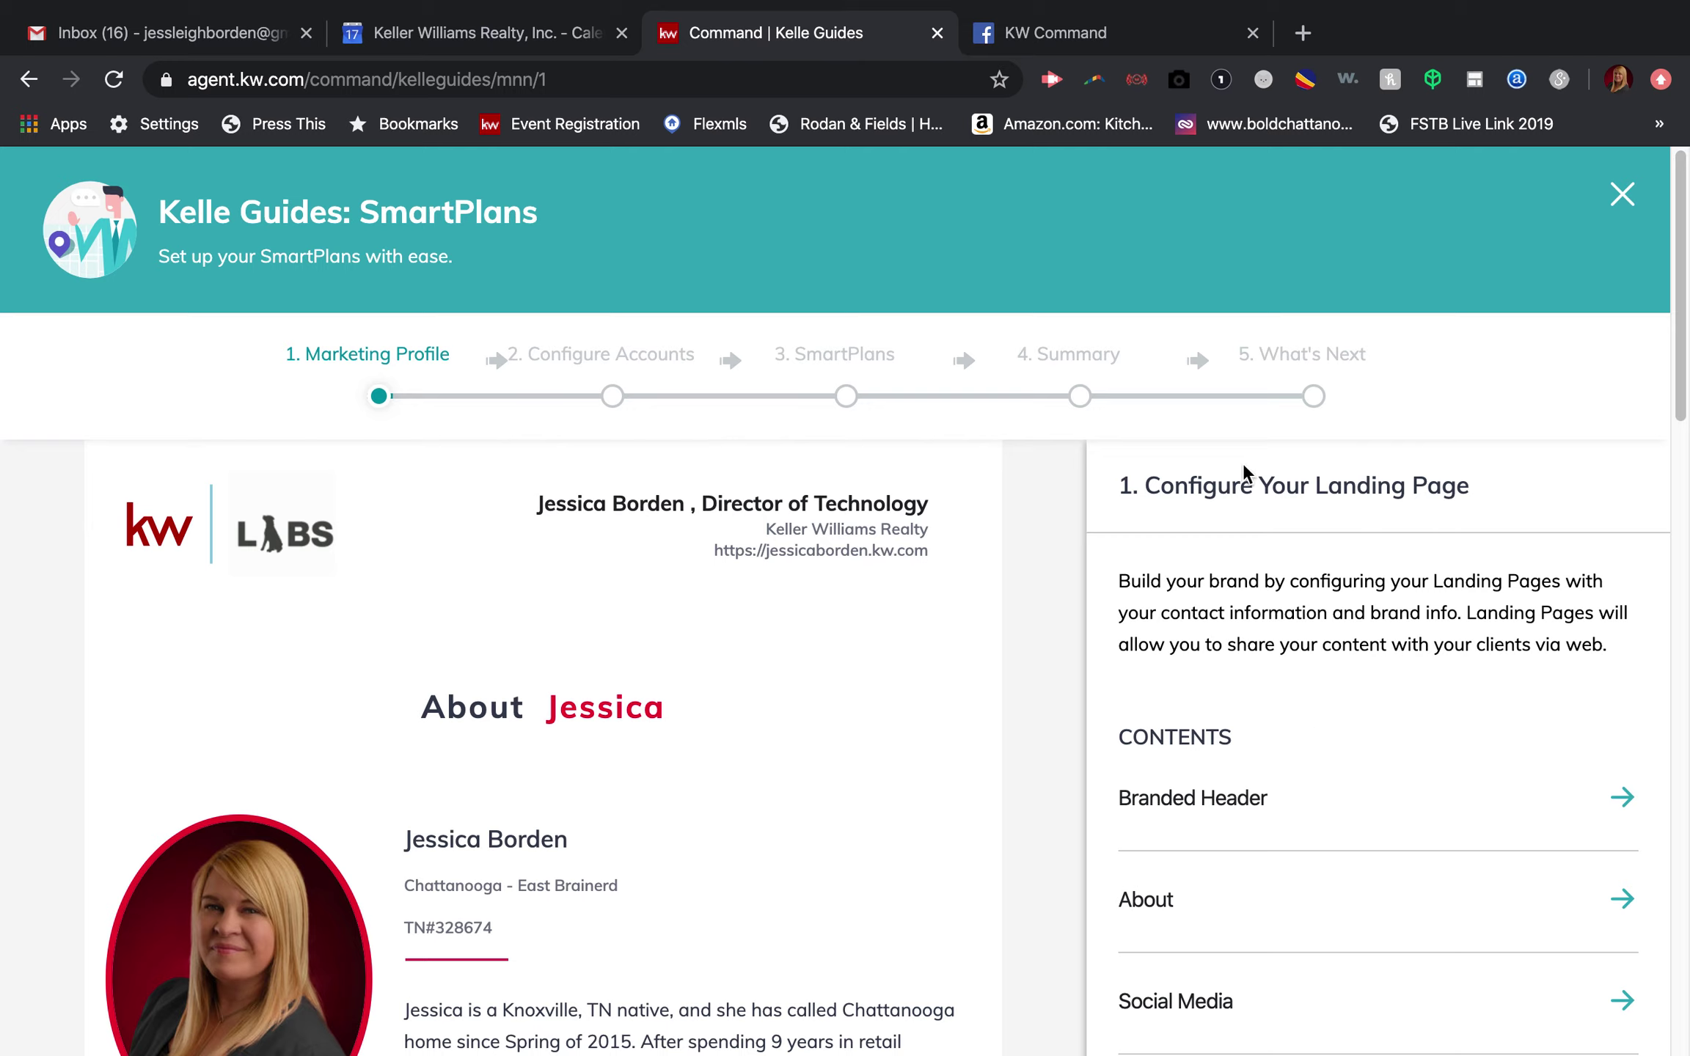
{"action": "scroll", "coordinate": [1312, 591], "scroll_direction": "down", "scroll_amount": 3}
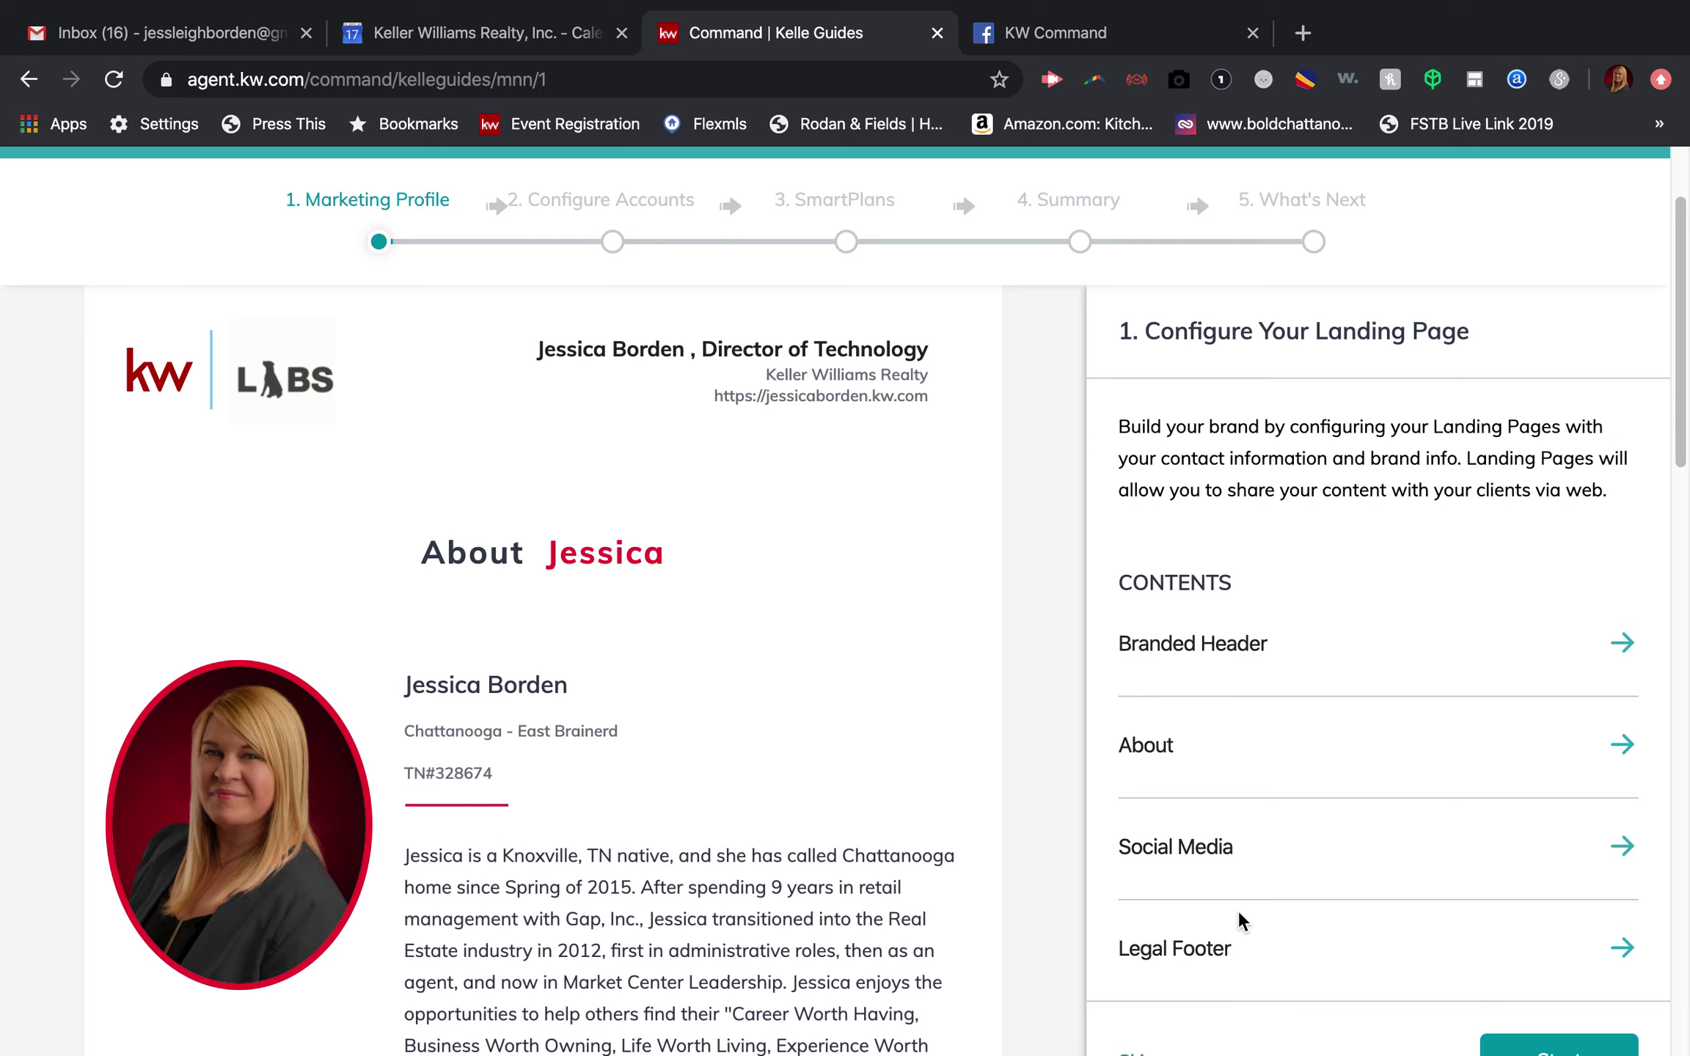
{"action": "scroll", "coordinate": [1234, 912], "scroll_direction": "down", "scroll_amount": 3}
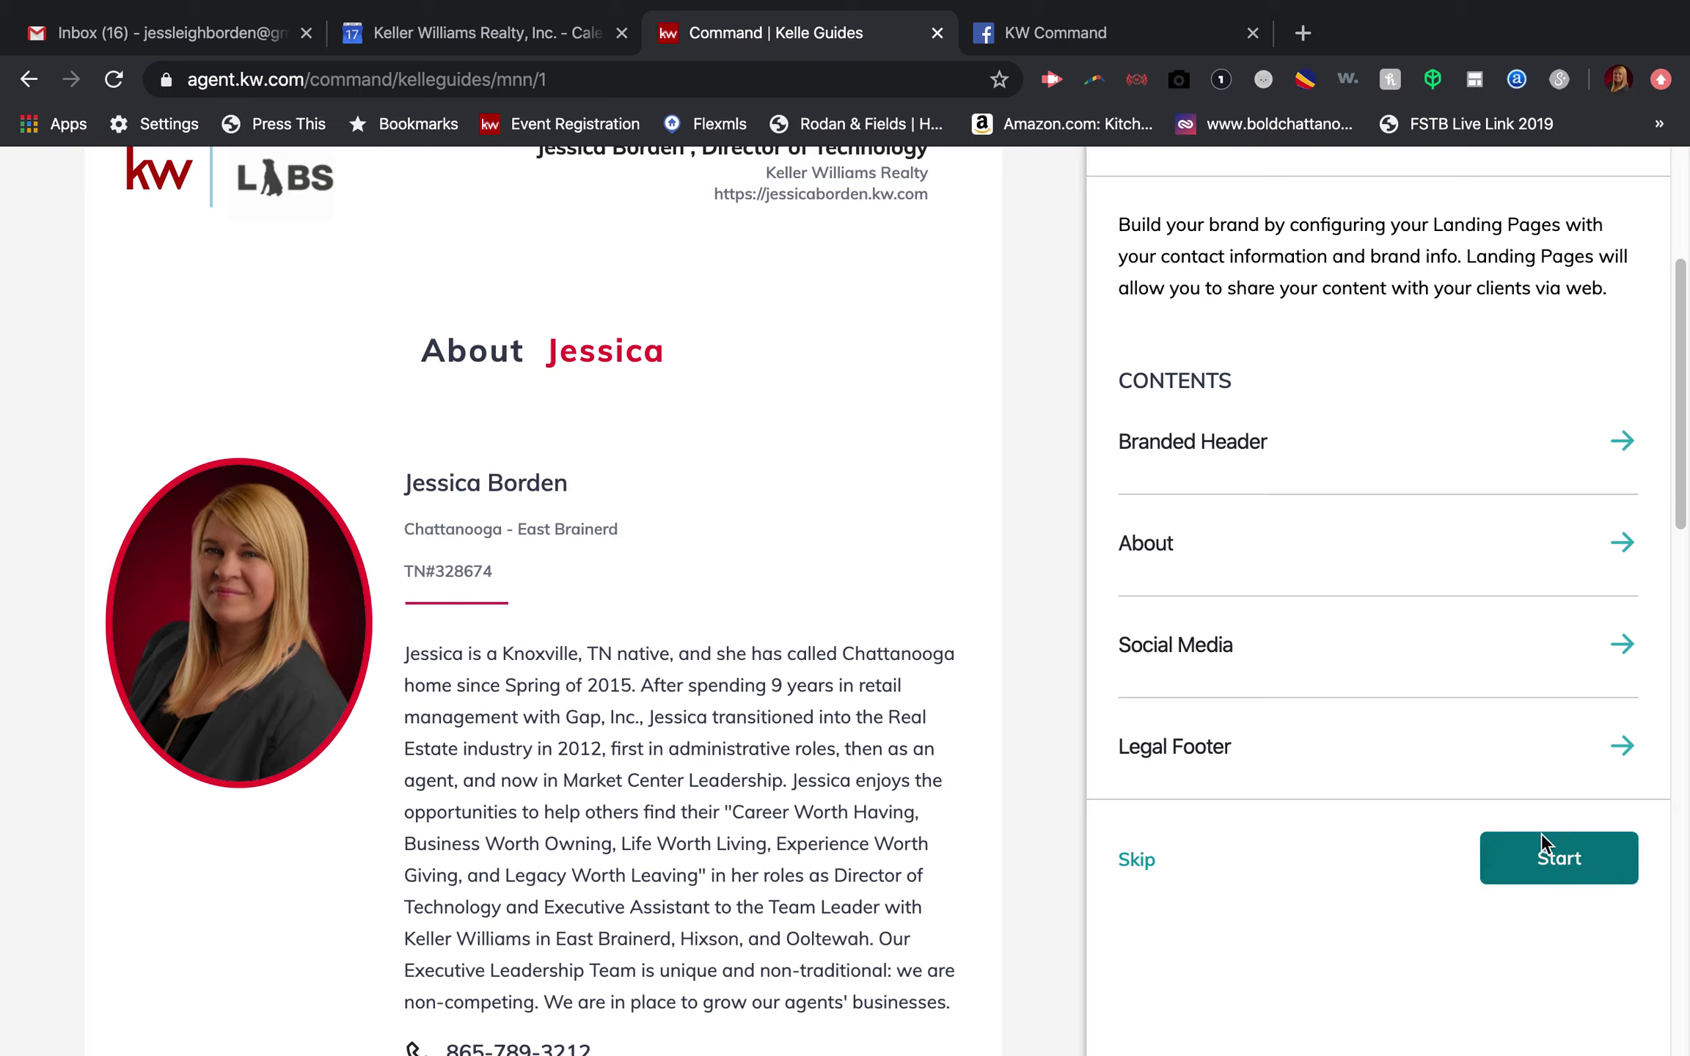
Step: Skip the Marketing Profile step and look over the Configure Accounts step
{"action": "left_click", "coordinate": [1127, 851]}
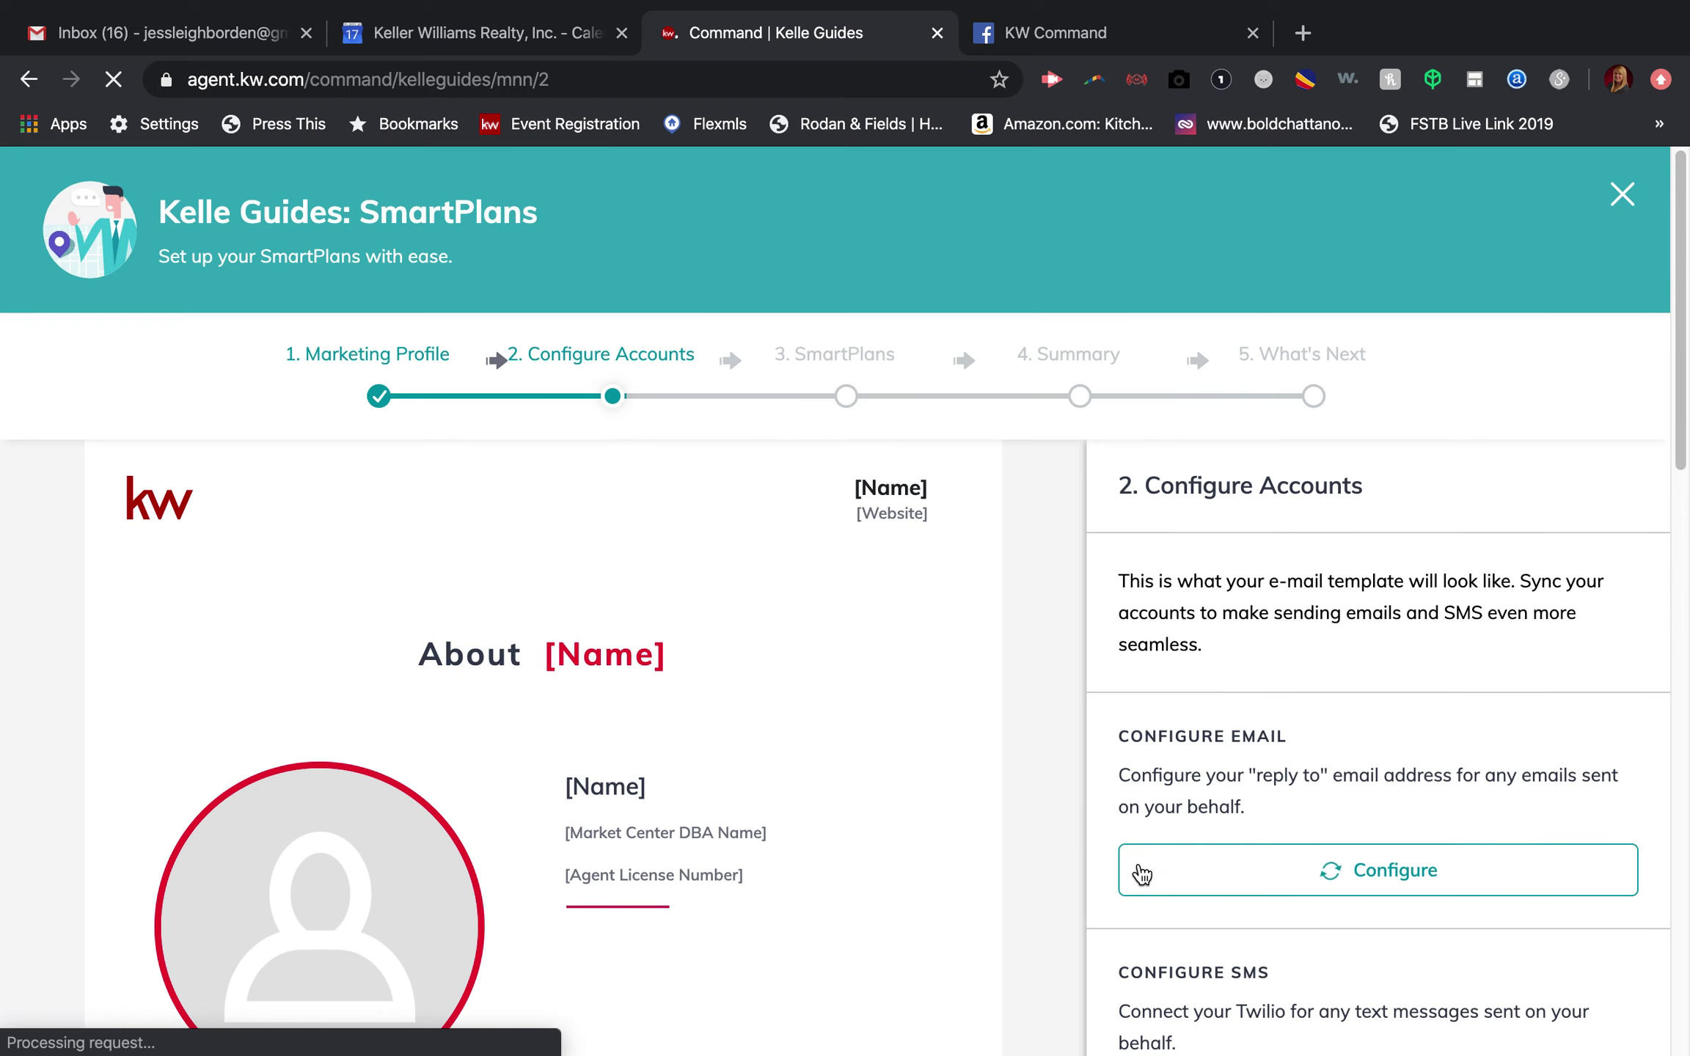
{"action": "scroll", "coordinate": [1117, 667], "scroll_direction": "down", "scroll_amount": 2}
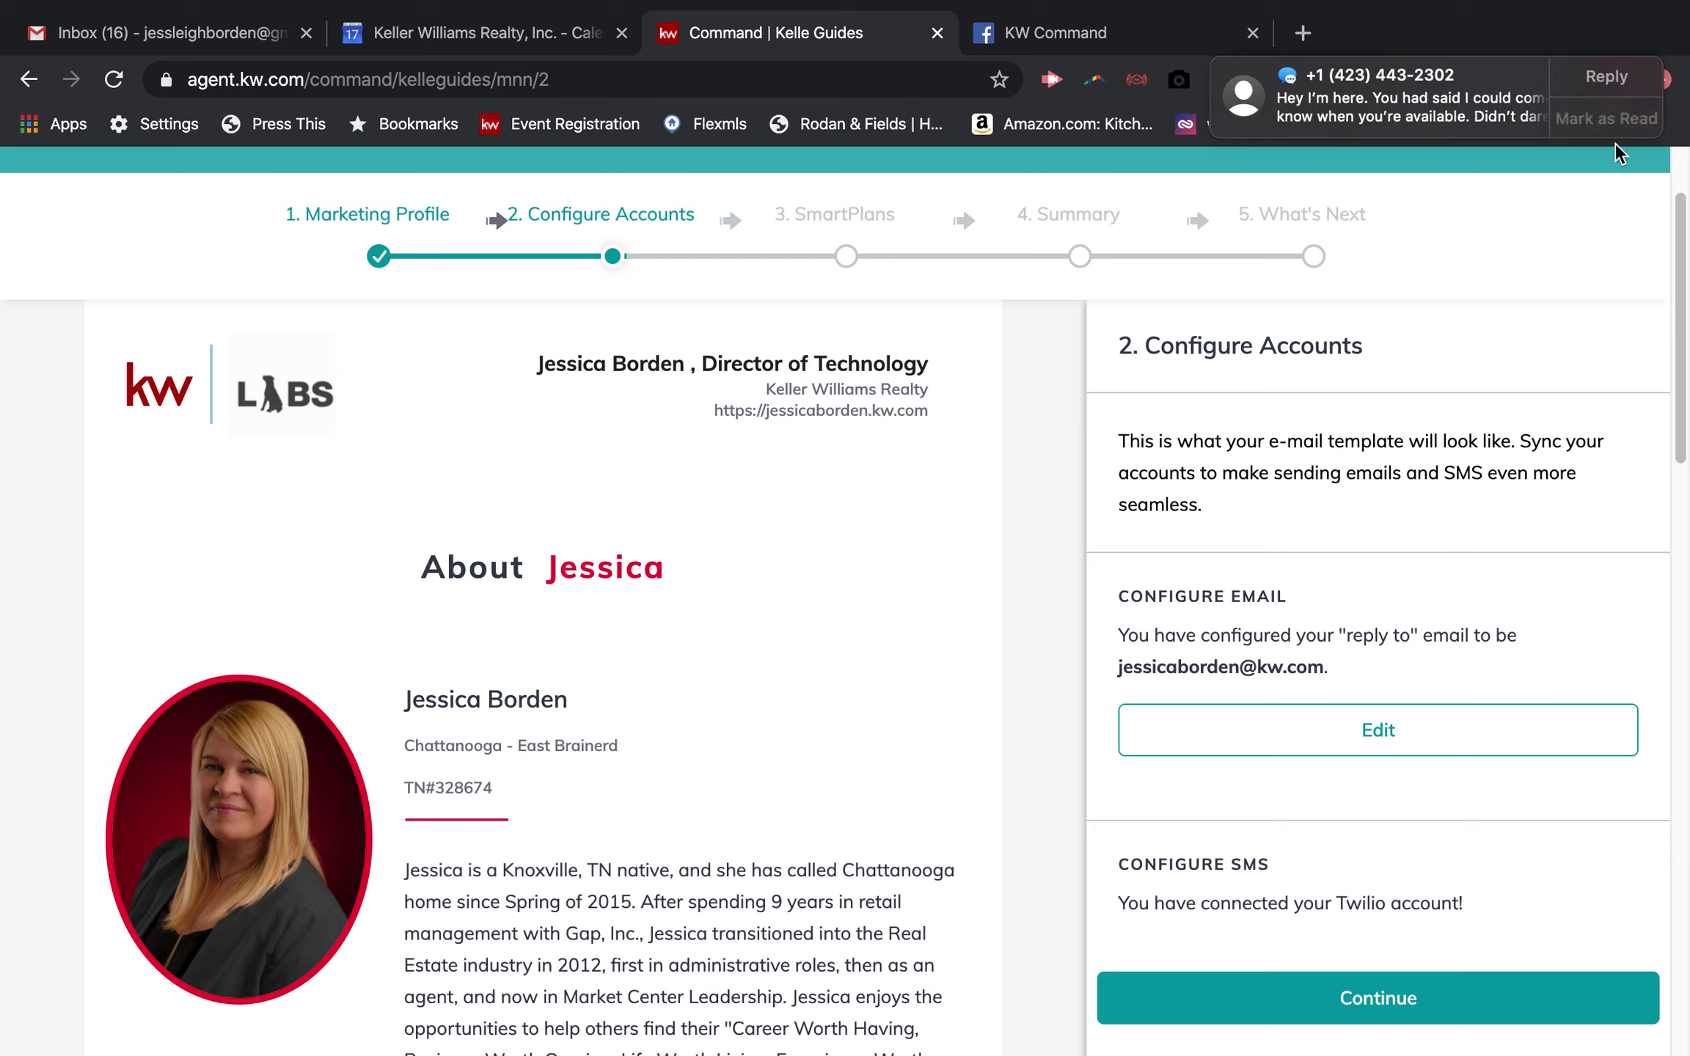
Step: Dismiss the message notification, review the email and SMS setup, and continue to SmartPlans
{"action": "left_click", "coordinate": [1625, 123]}
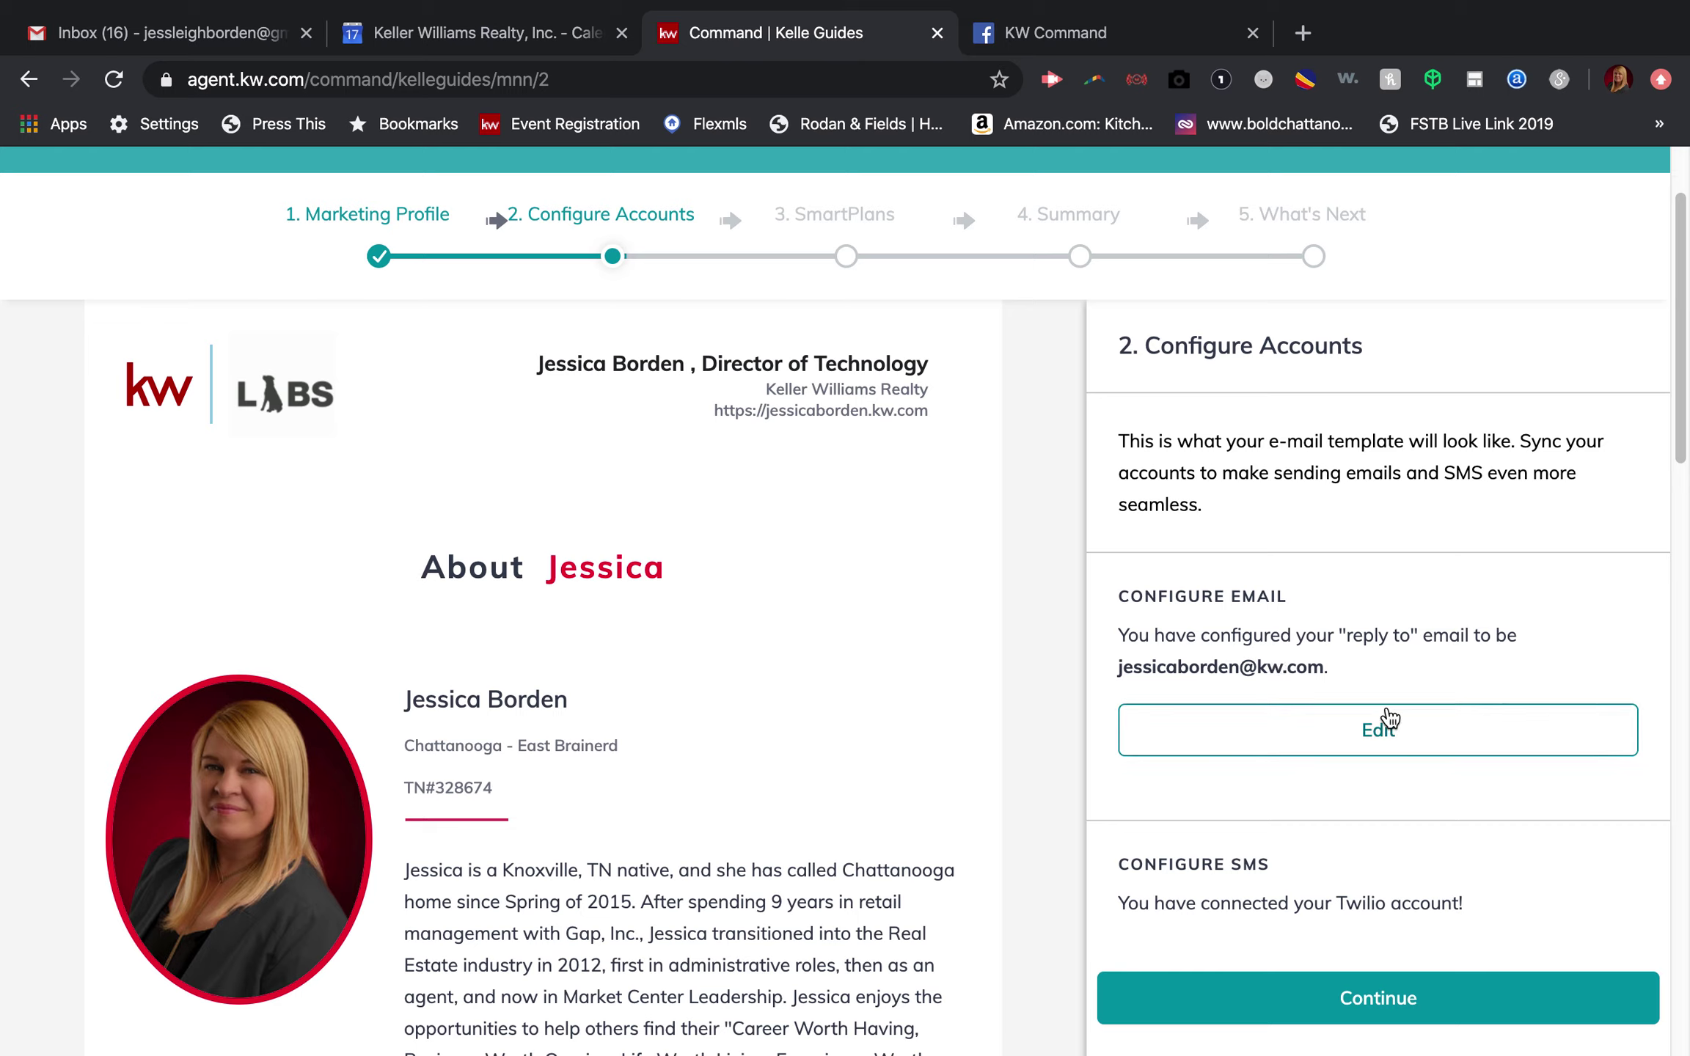
{"action": "scroll", "coordinate": [1398, 756], "scroll_direction": "down", "scroll_amount": 1}
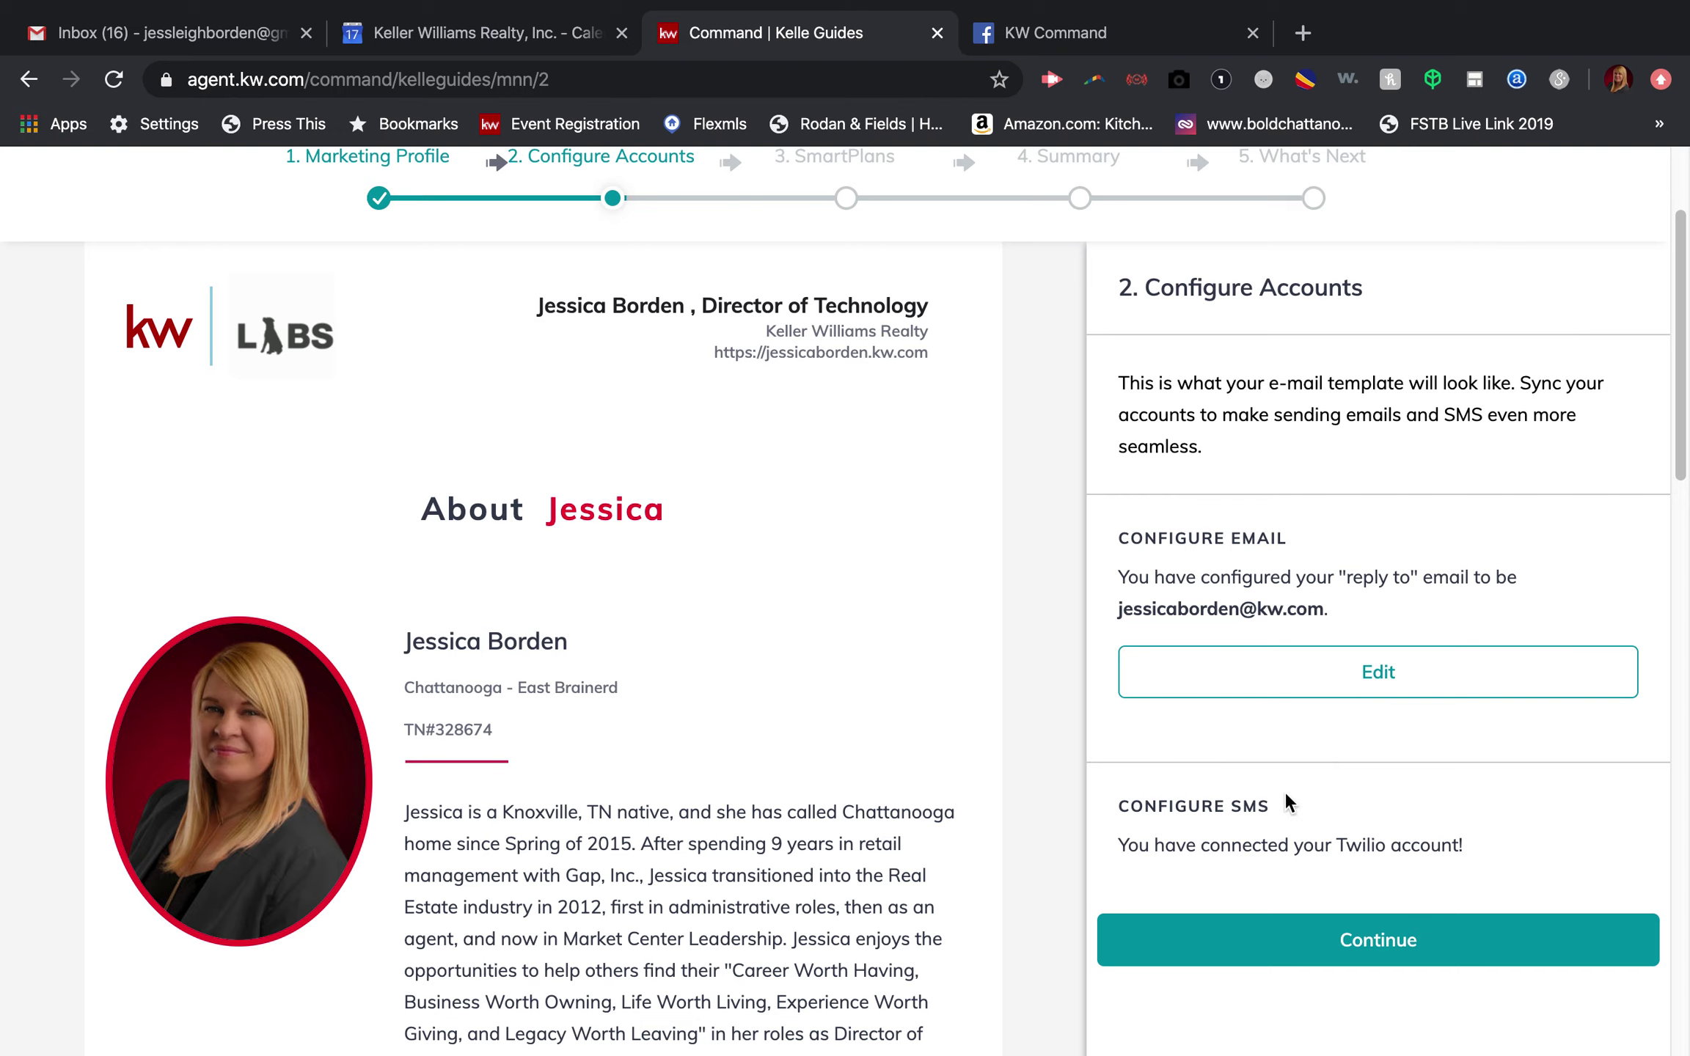
{"action": "left_click", "coordinate": [1363, 941]}
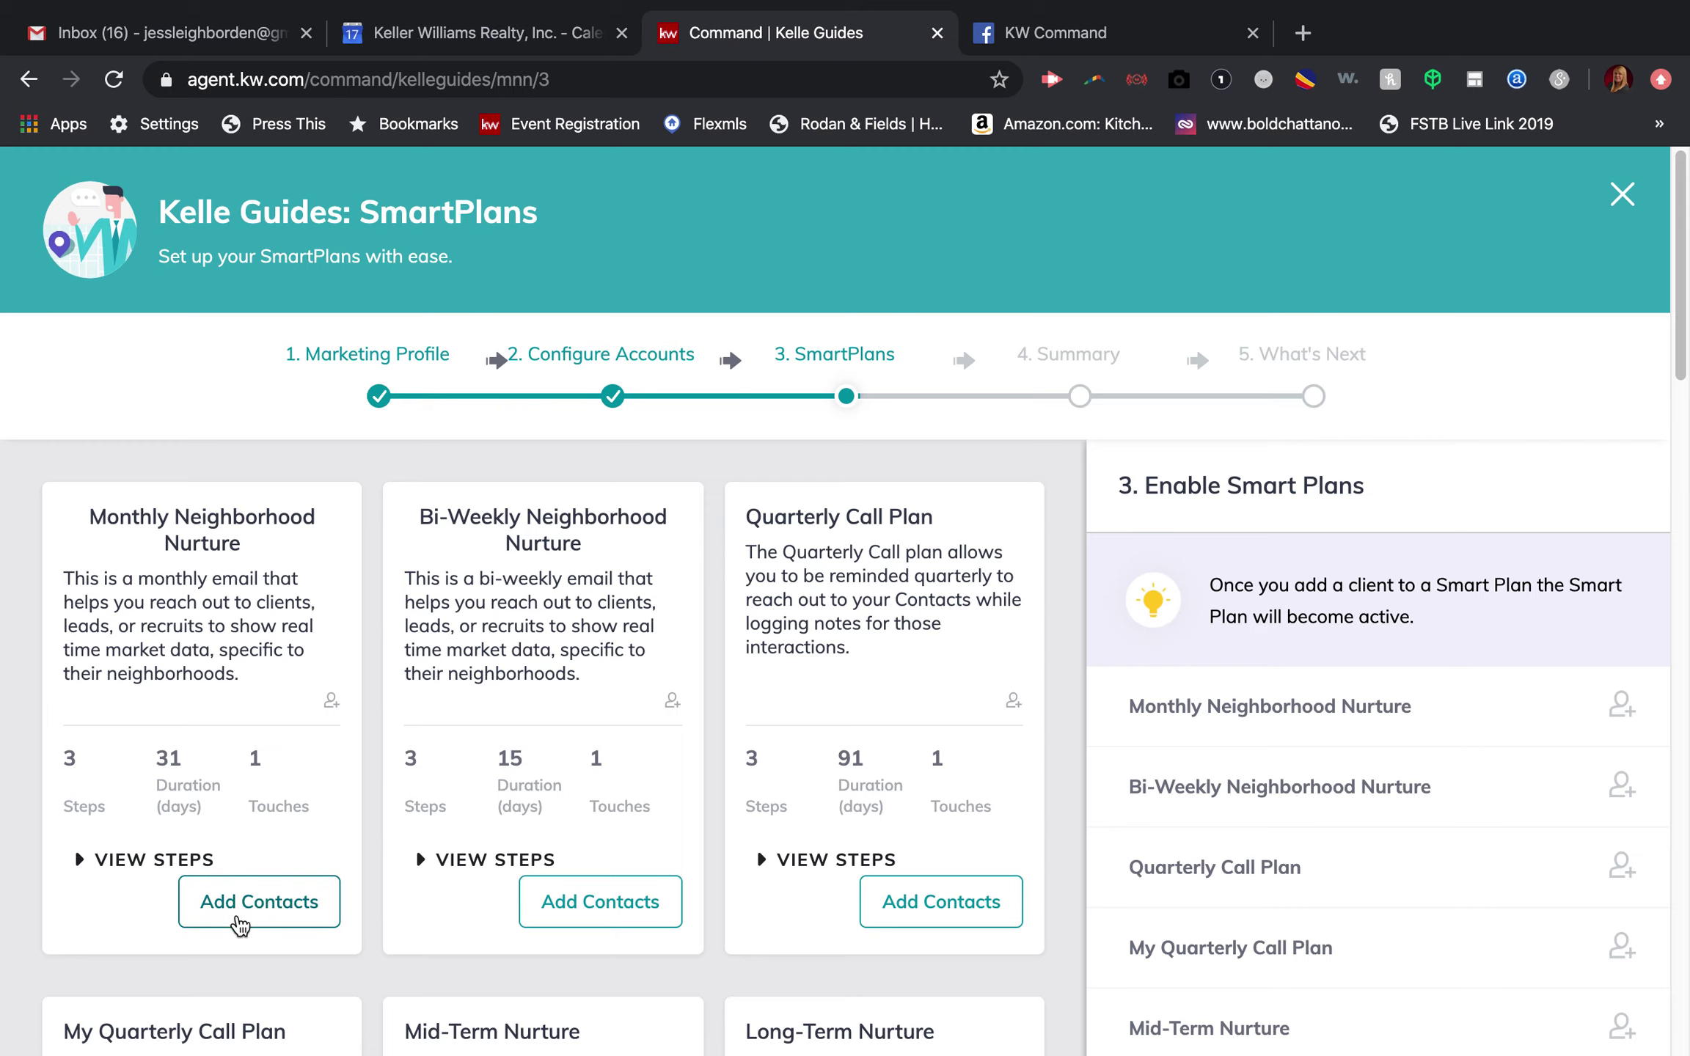
Step: Open the Monthly Neighborhood Nurture client picker and cancel without adding any contact
{"action": "left_click", "coordinate": [250, 917]}
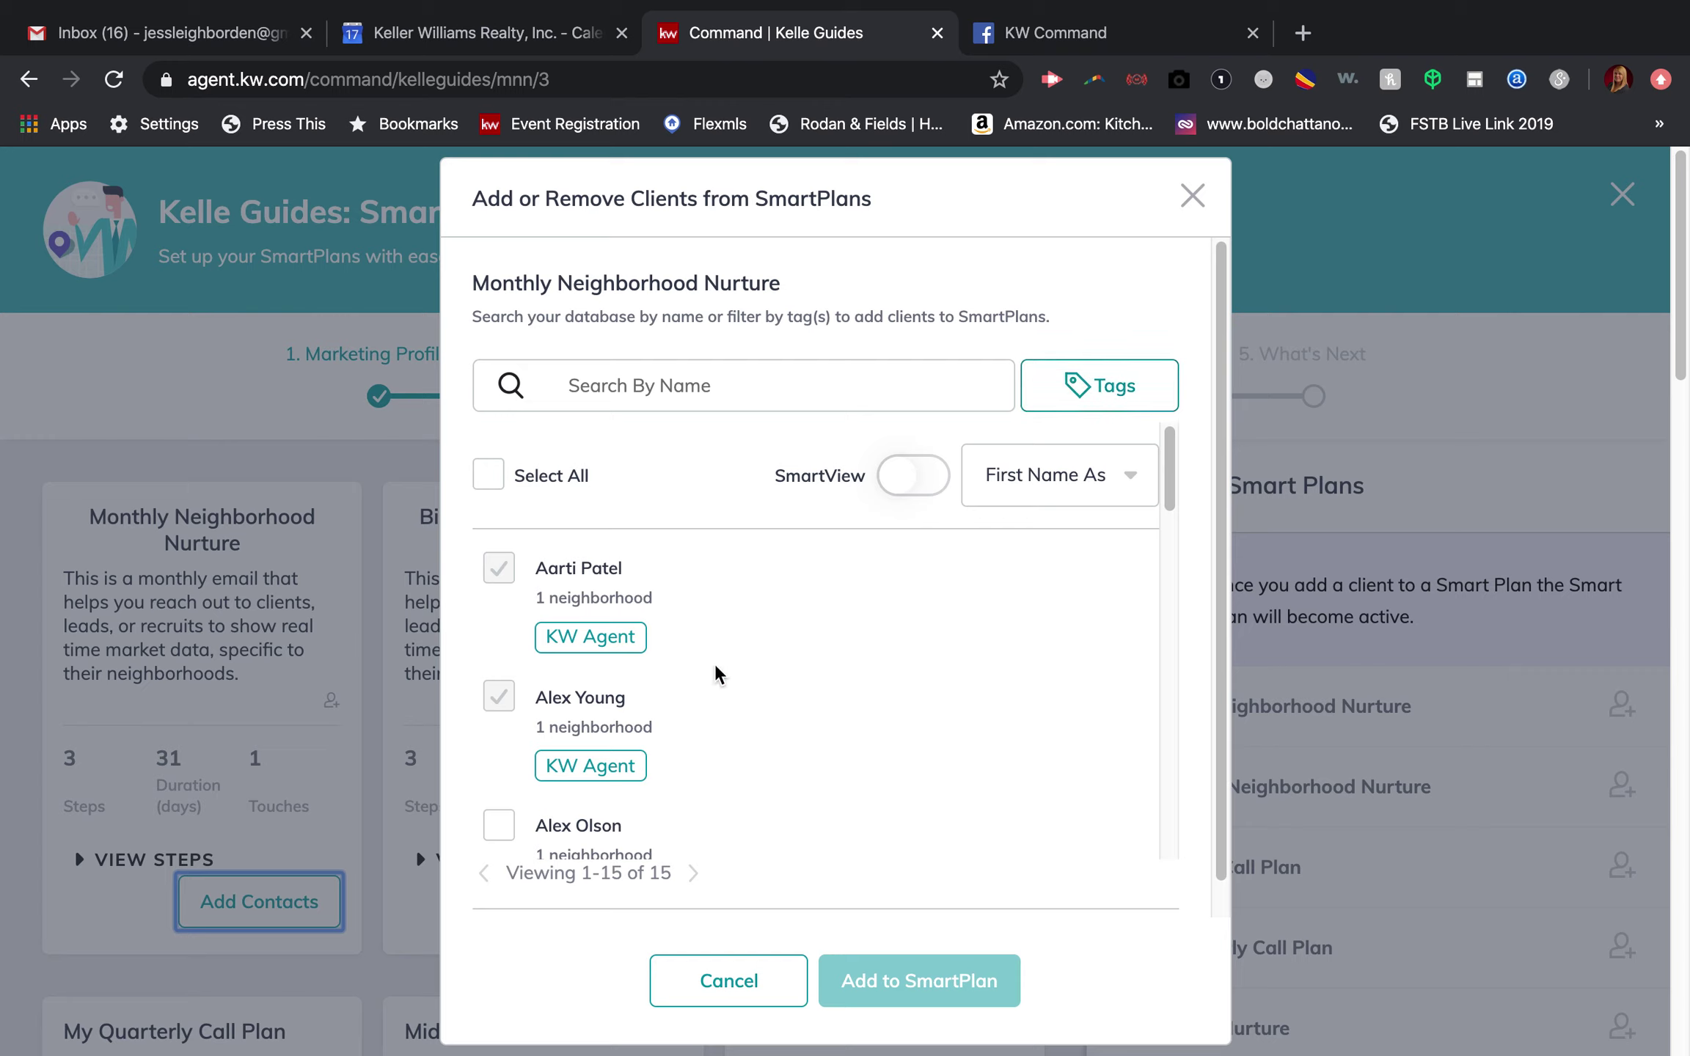
{"action": "scroll", "coordinate": [690, 744], "scroll_direction": "down", "scroll_amount": 5}
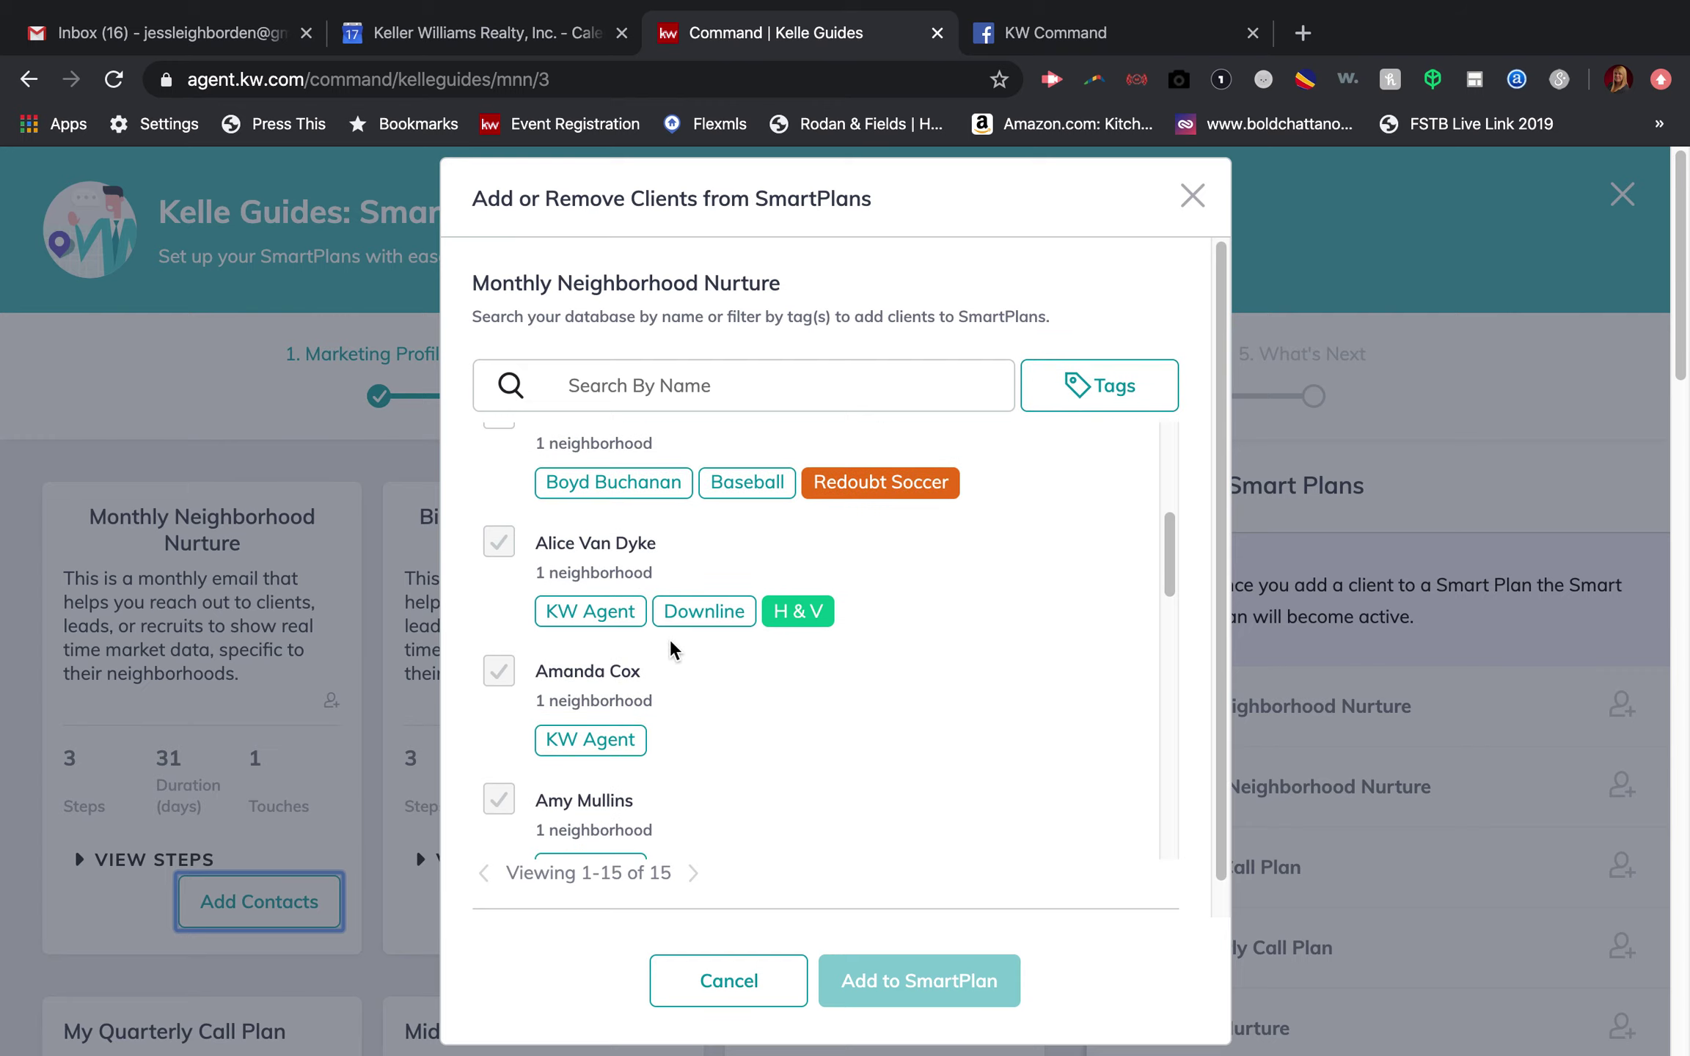
{"action": "scroll", "coordinate": [674, 550], "scroll_direction": "up", "scroll_amount": 1}
{"action": "left_click", "coordinate": [500, 470]}
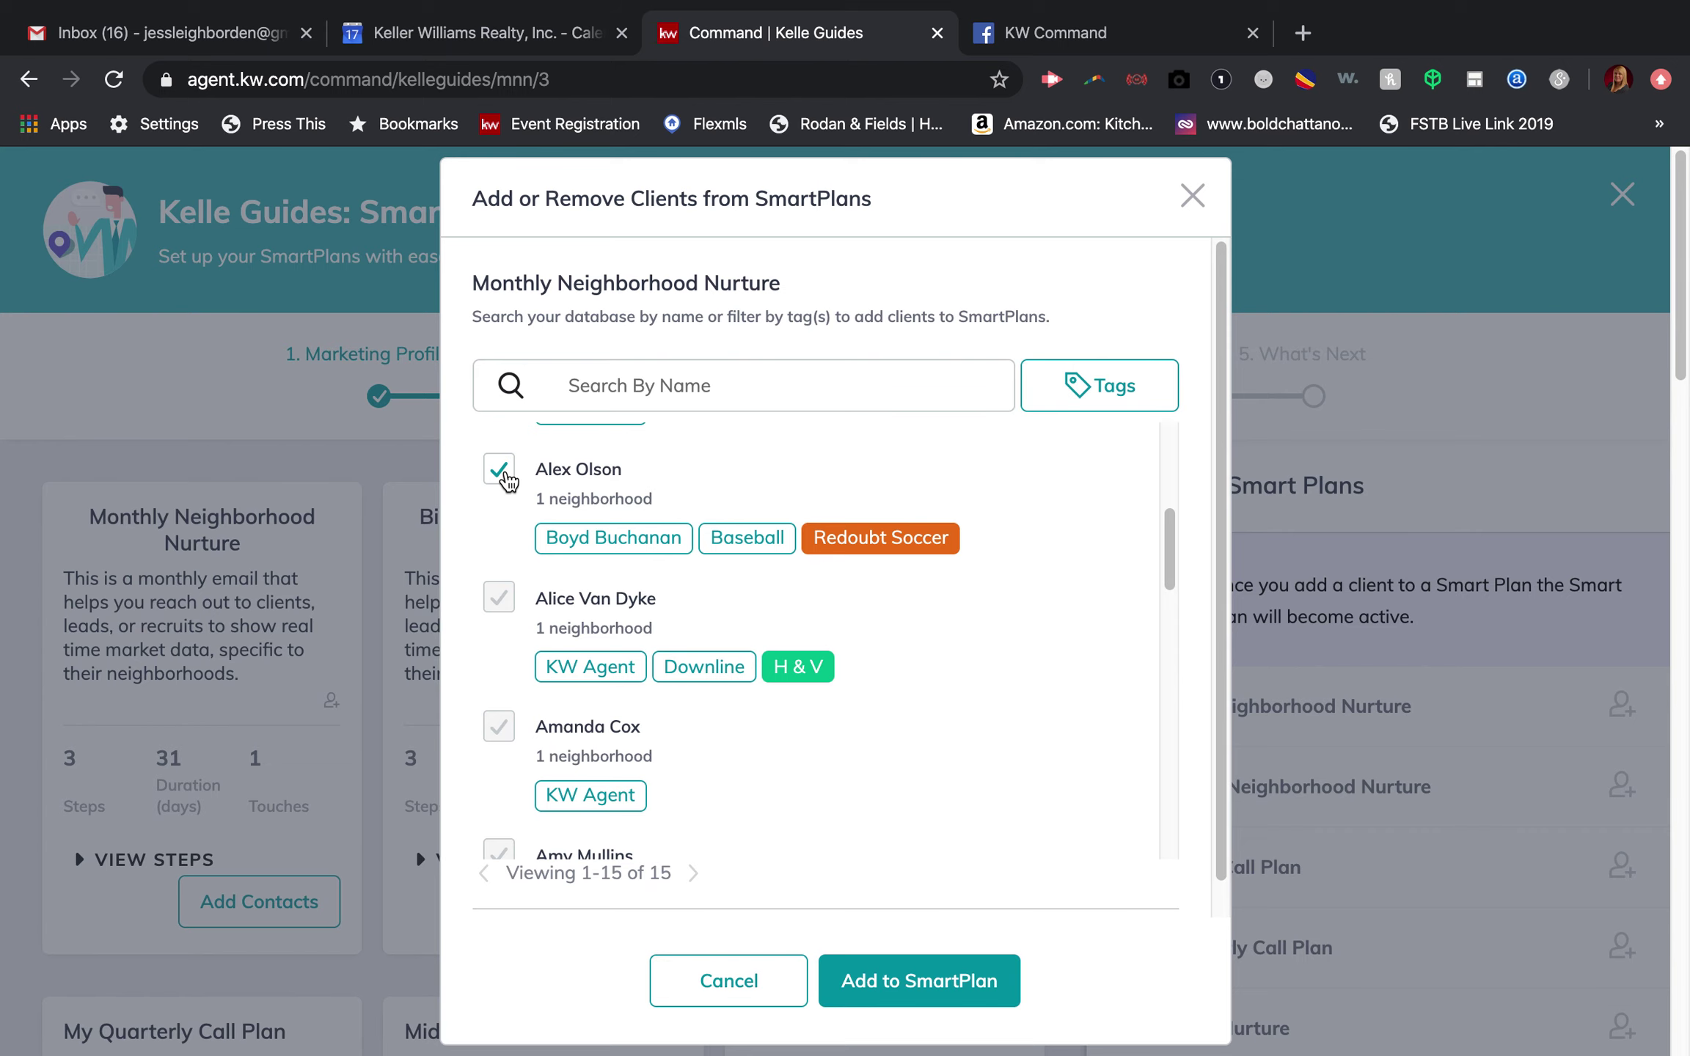
{"action": "left_click", "coordinate": [500, 471]}
{"action": "left_click", "coordinate": [741, 979]}
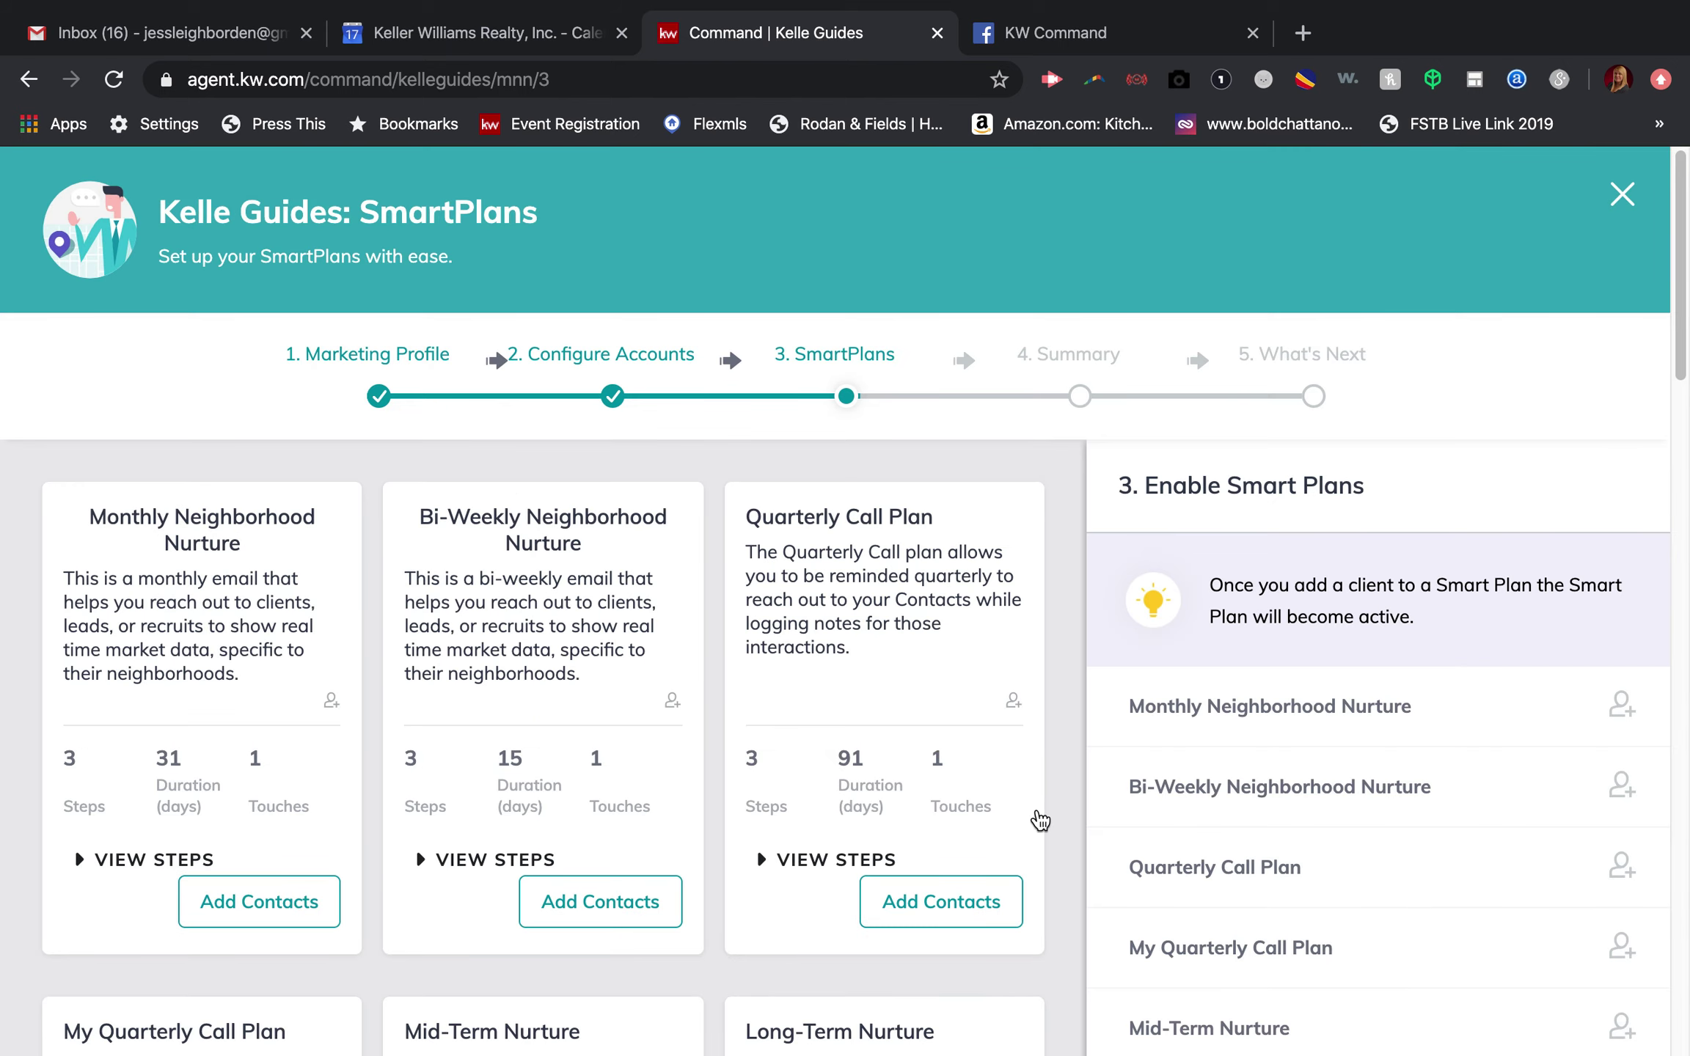
Step: Scroll down to review the remaining plans such as Birthday and Open House Followup
{"action": "scroll", "coordinate": [1007, 690], "scroll_direction": "down", "scroll_amount": 4}
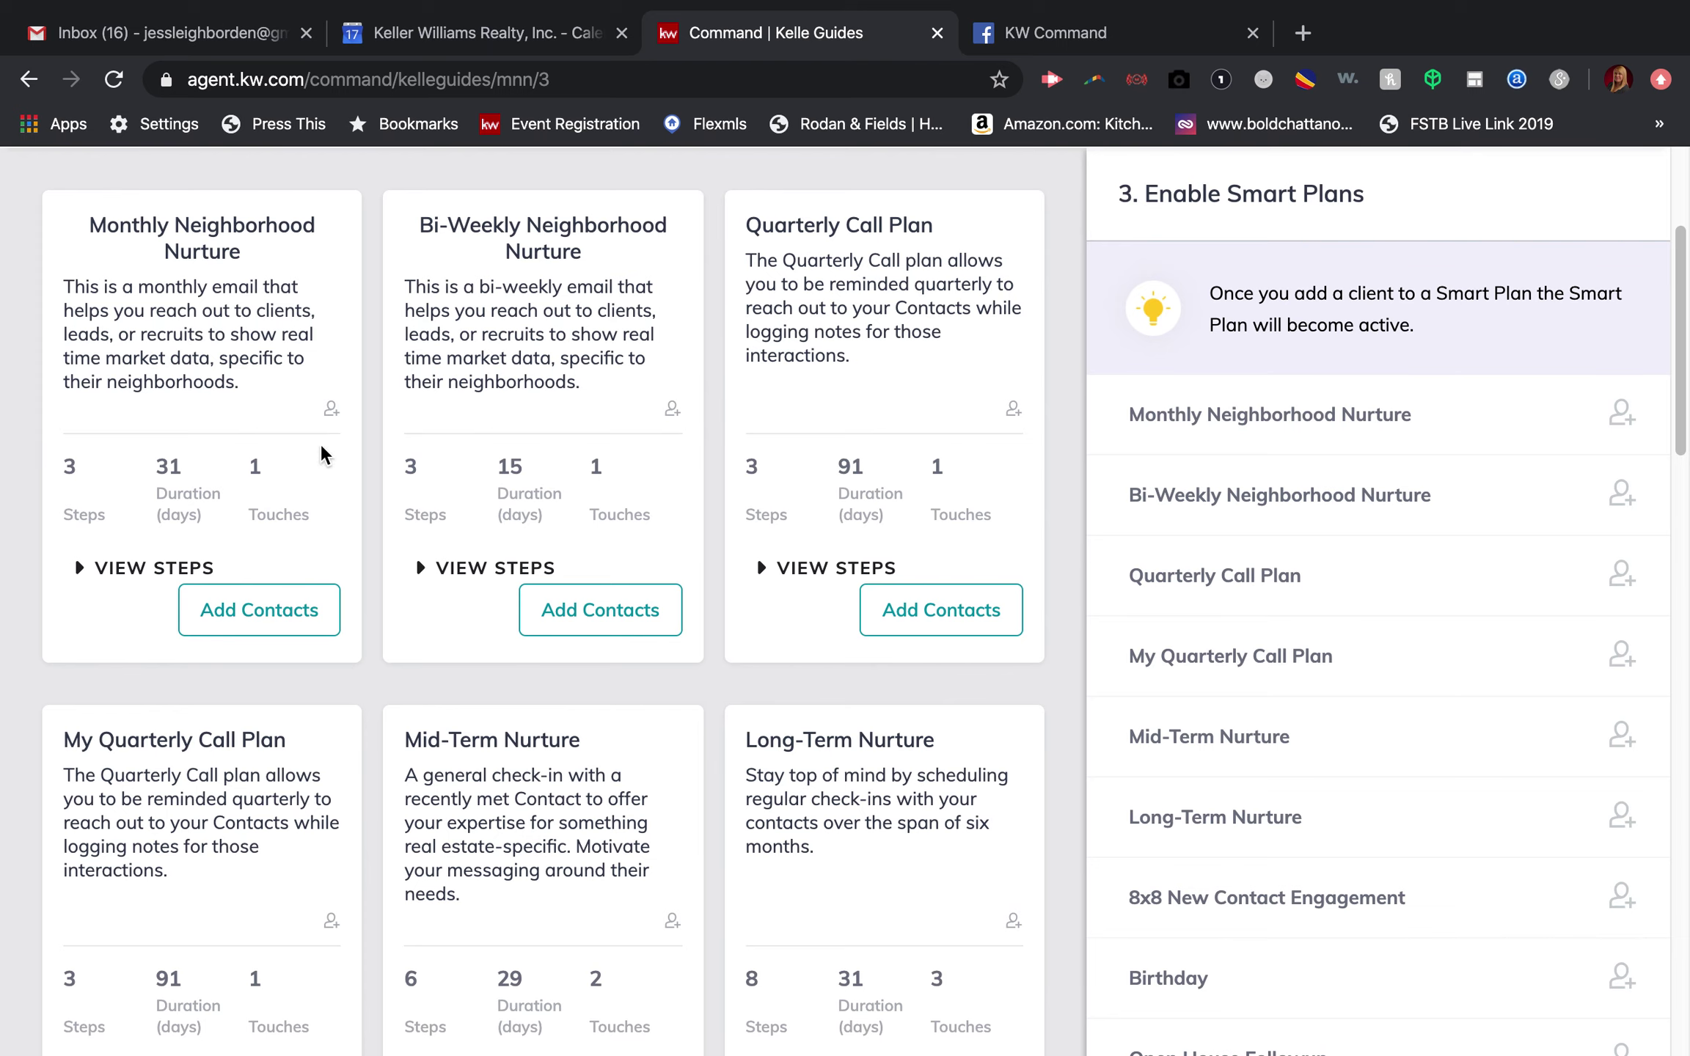
{"action": "scroll", "coordinate": [445, 525], "scroll_direction": "down", "scroll_amount": 1}
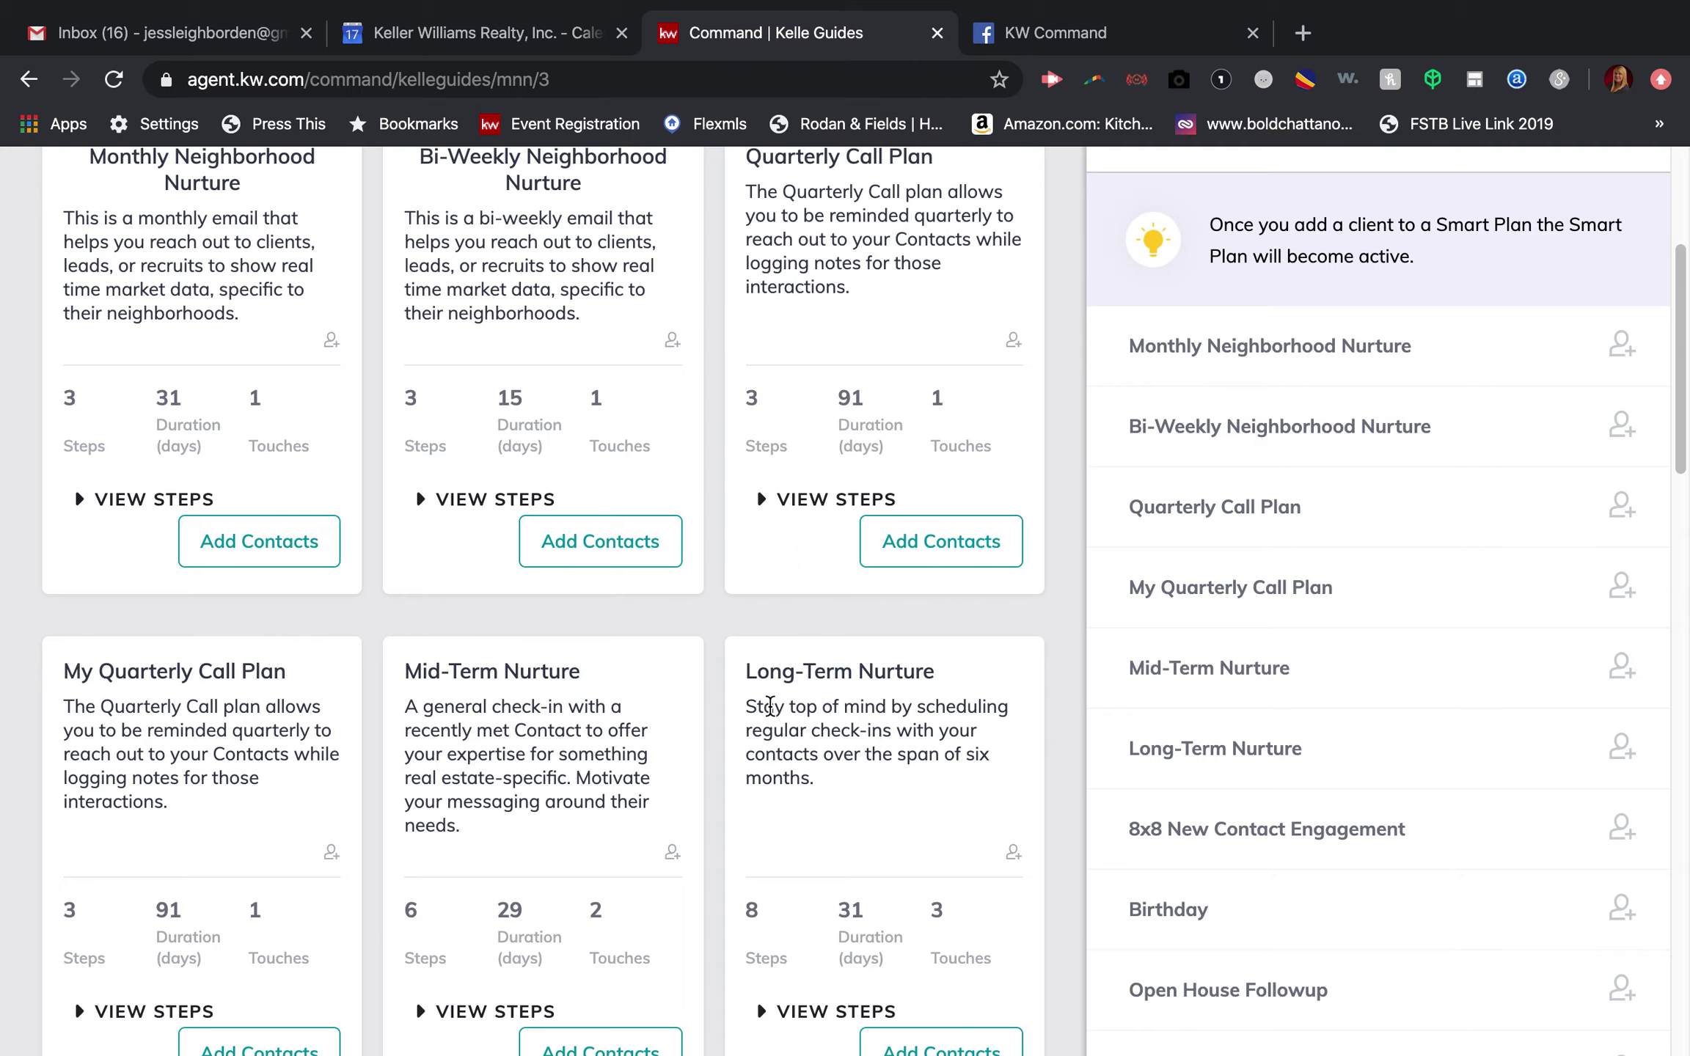
{"action": "scroll", "coordinate": [770, 705], "scroll_direction": "up", "scroll_amount": 2}
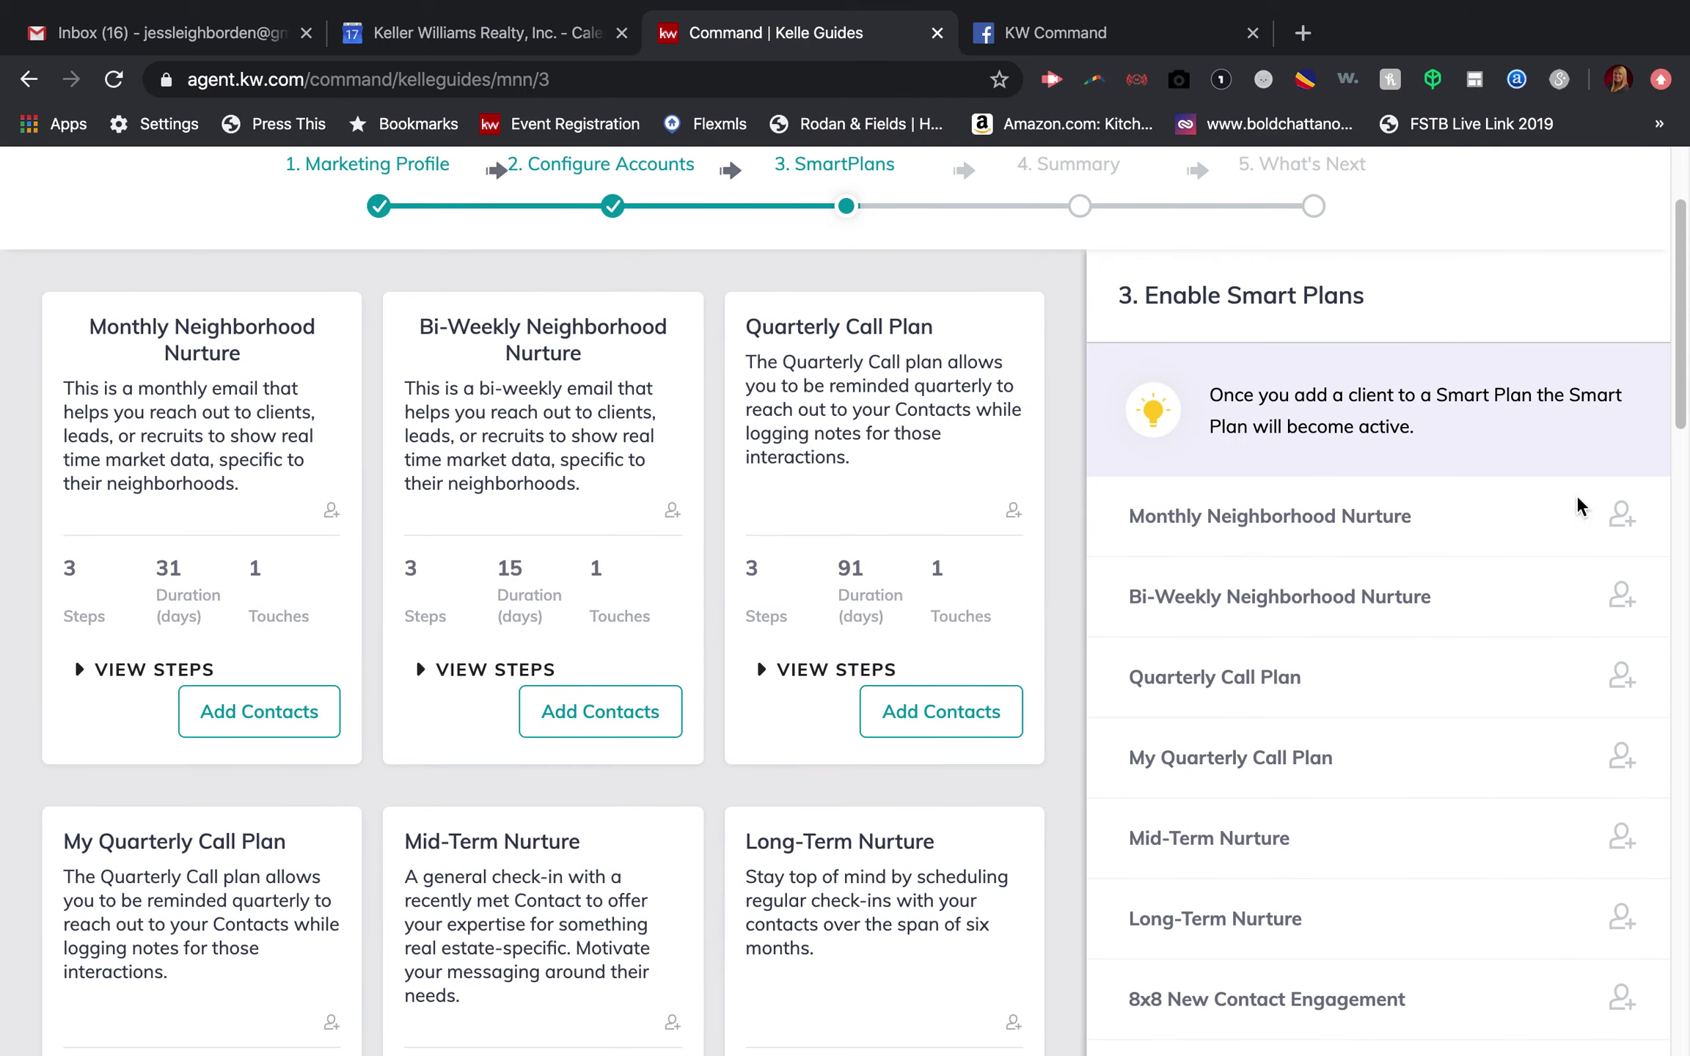
{"action": "scroll", "coordinate": [1482, 634], "scroll_direction": "down", "scroll_amount": 8}
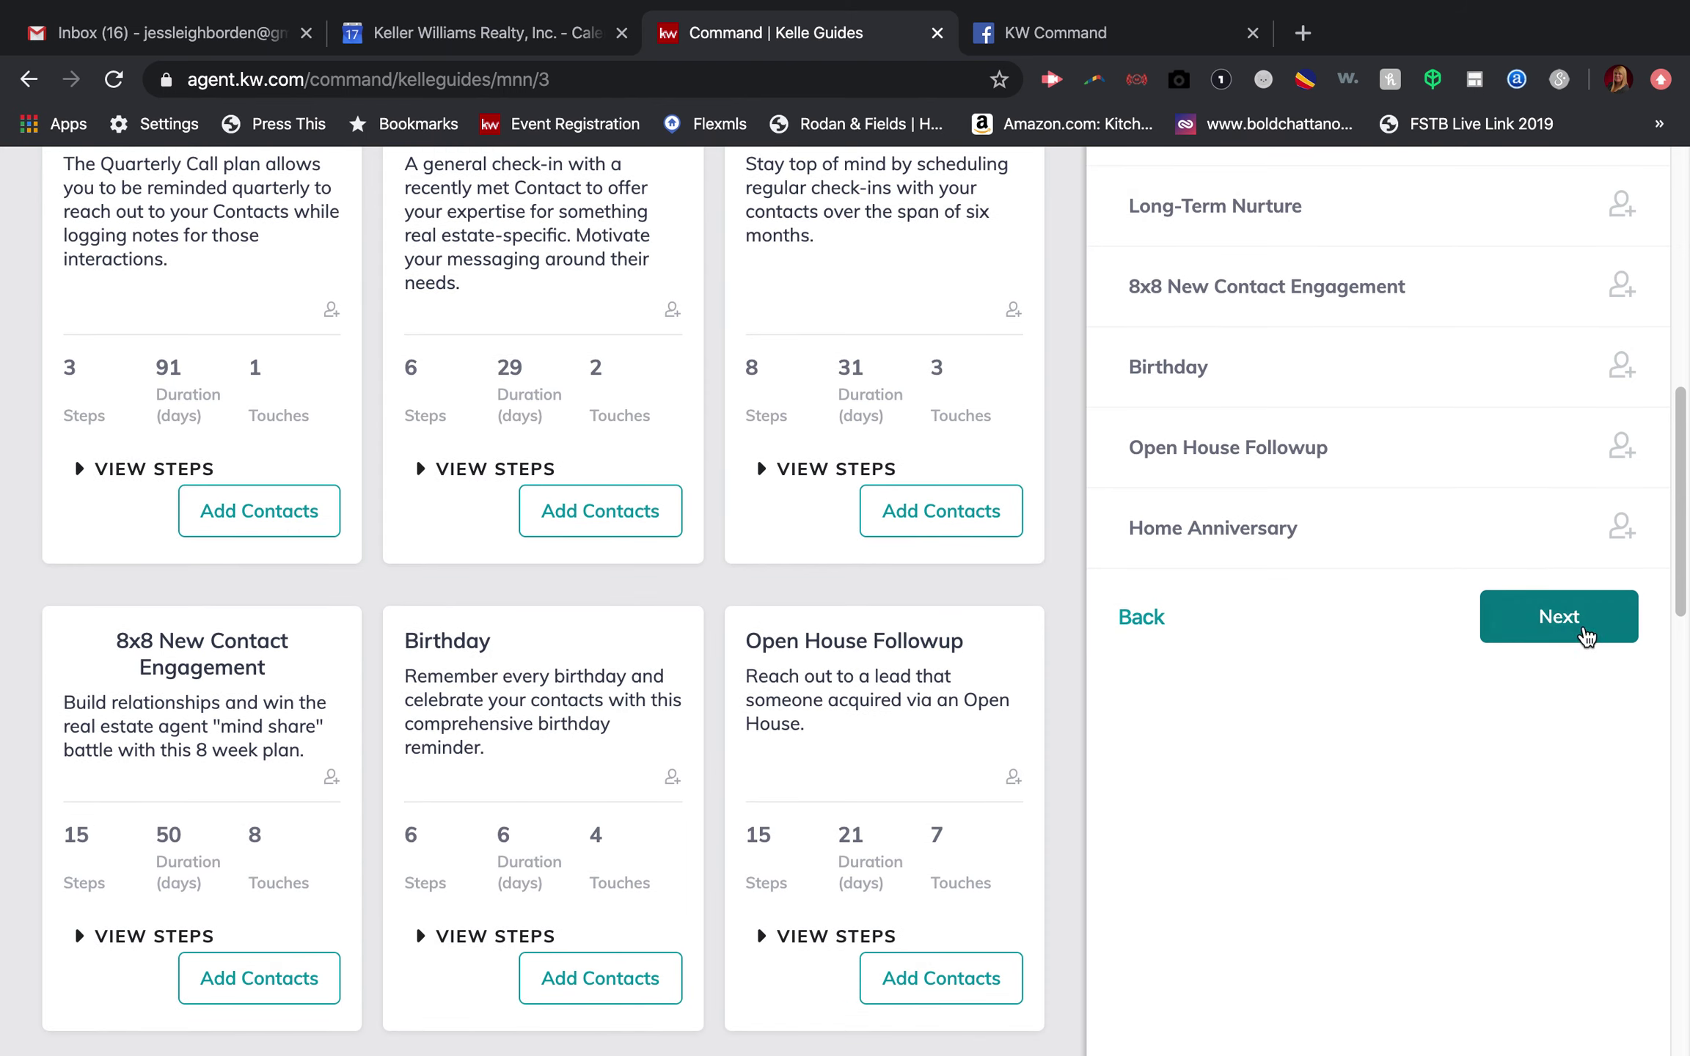
Step: Advance to the Summary step and review the six enabled plans, including 8x8 New Contact Engagement
{"action": "left_click", "coordinate": [1560, 617]}
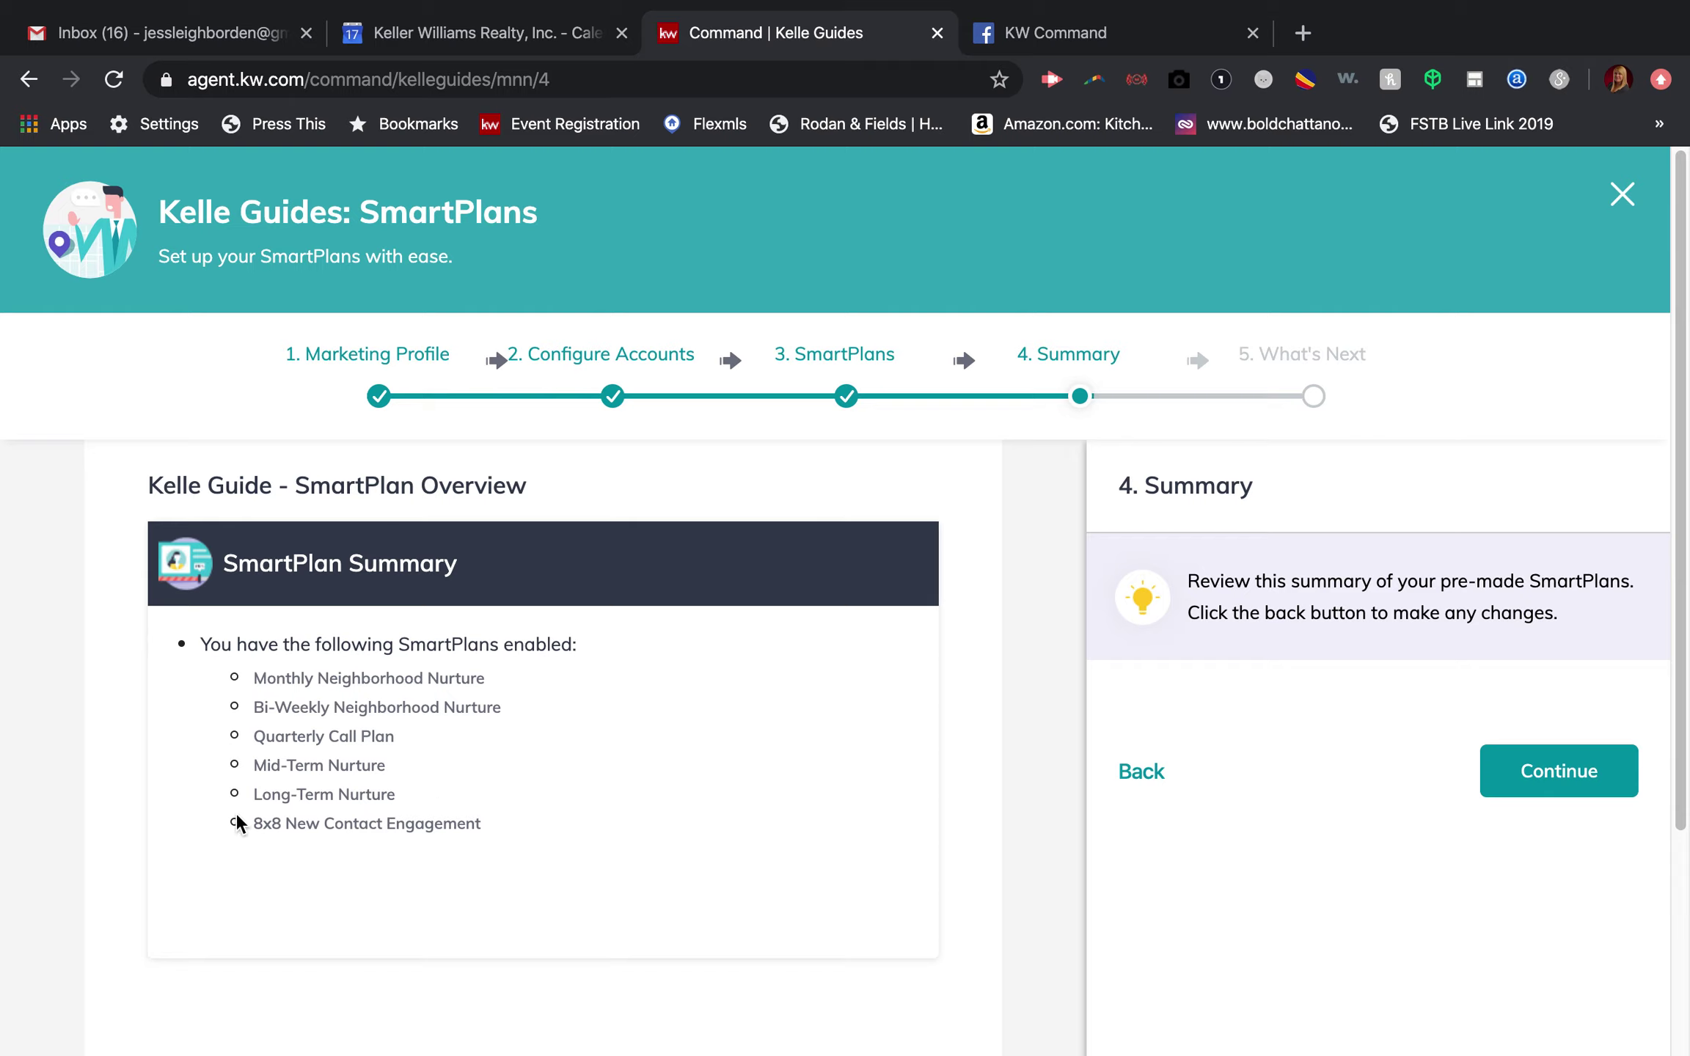
{"action": "left_click_drag", "start_coordinate": [254, 822], "coordinate": [490, 833]}
{"action": "left_click", "coordinate": [490, 836]}
Step: Continue to the guide's final What's Next step and look over its content
{"action": "left_click", "coordinate": [1563, 770]}
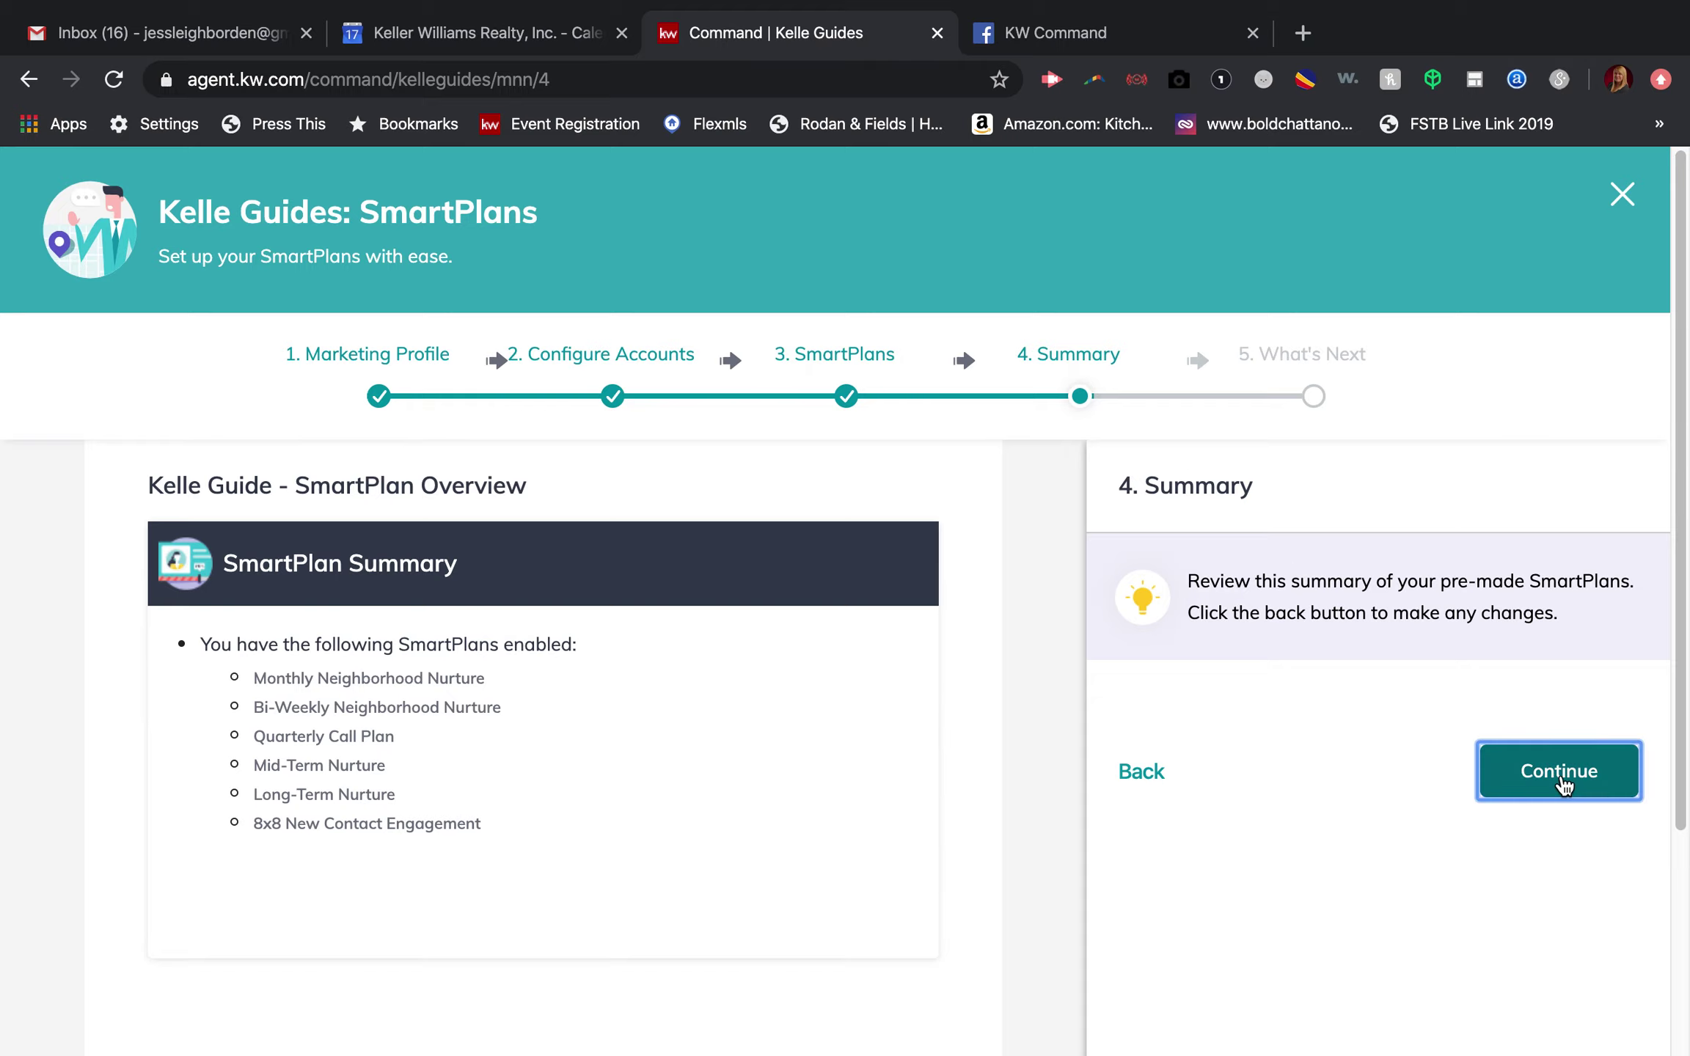
{"action": "scroll", "coordinate": [1122, 587], "scroll_direction": "down", "scroll_amount": 4}
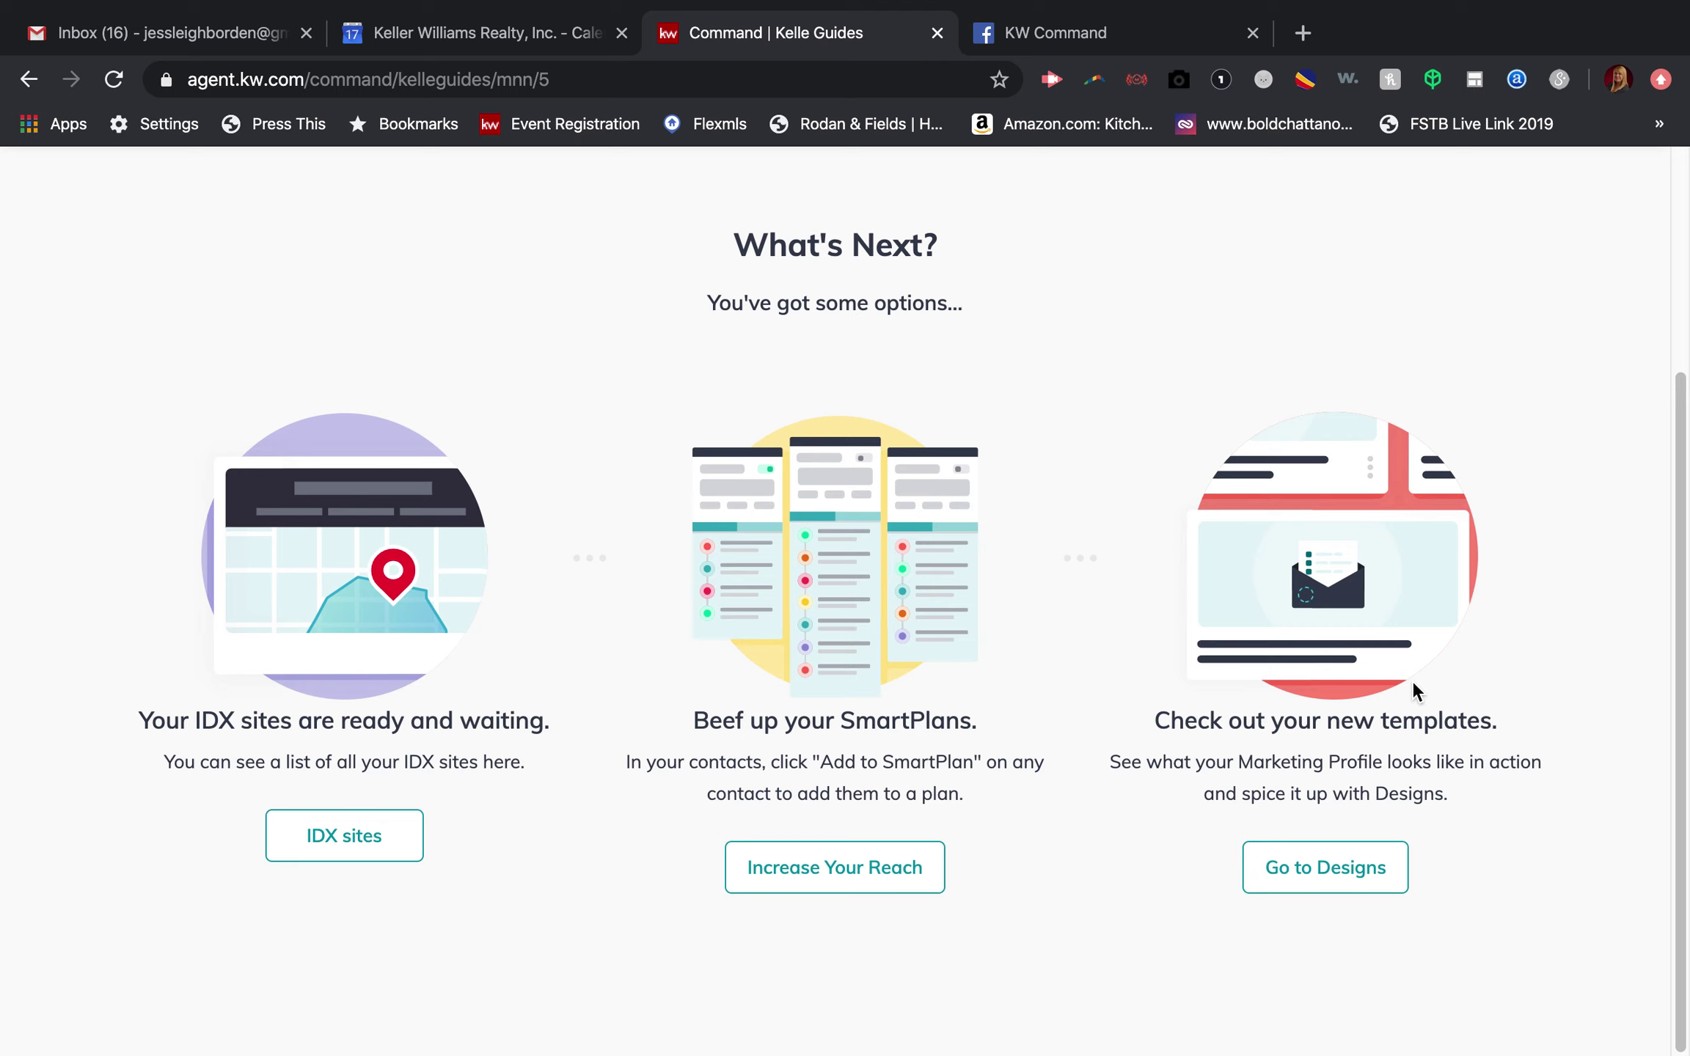
{"action": "scroll", "coordinate": [1409, 681], "scroll_direction": "up", "scroll_amount": 4}
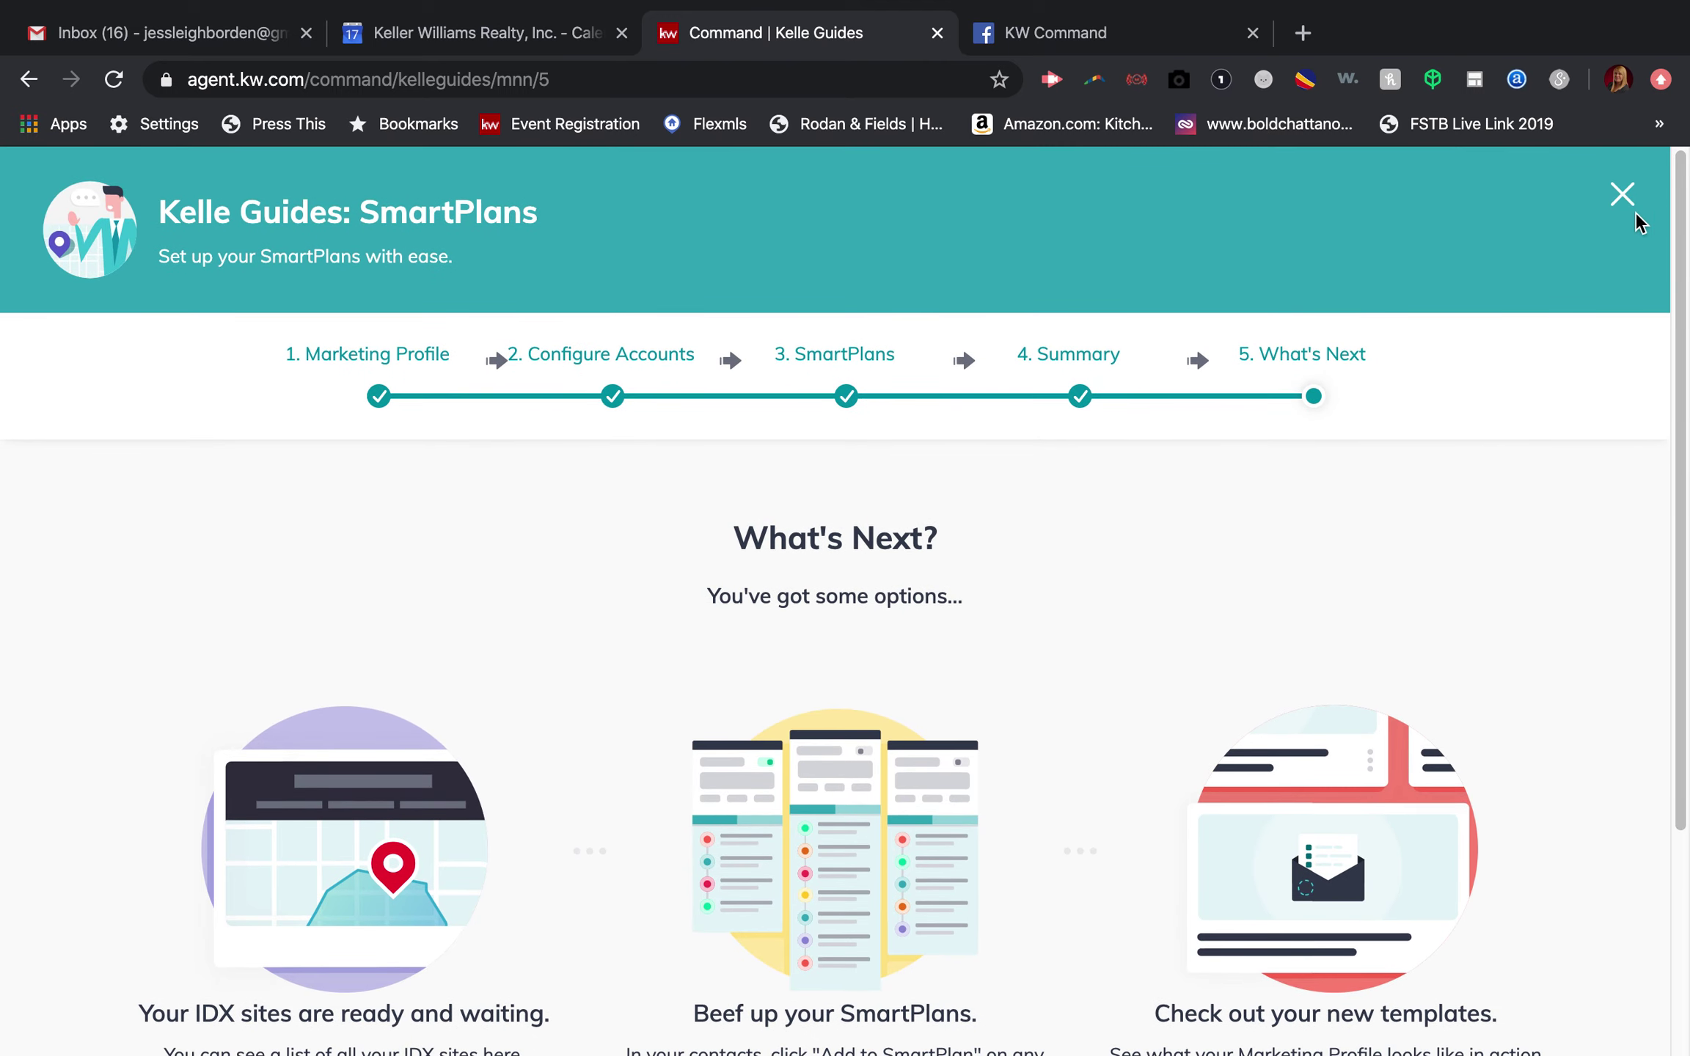
{"action": "scroll", "coordinate": [990, 793], "scroll_direction": "down", "scroll_amount": 4}
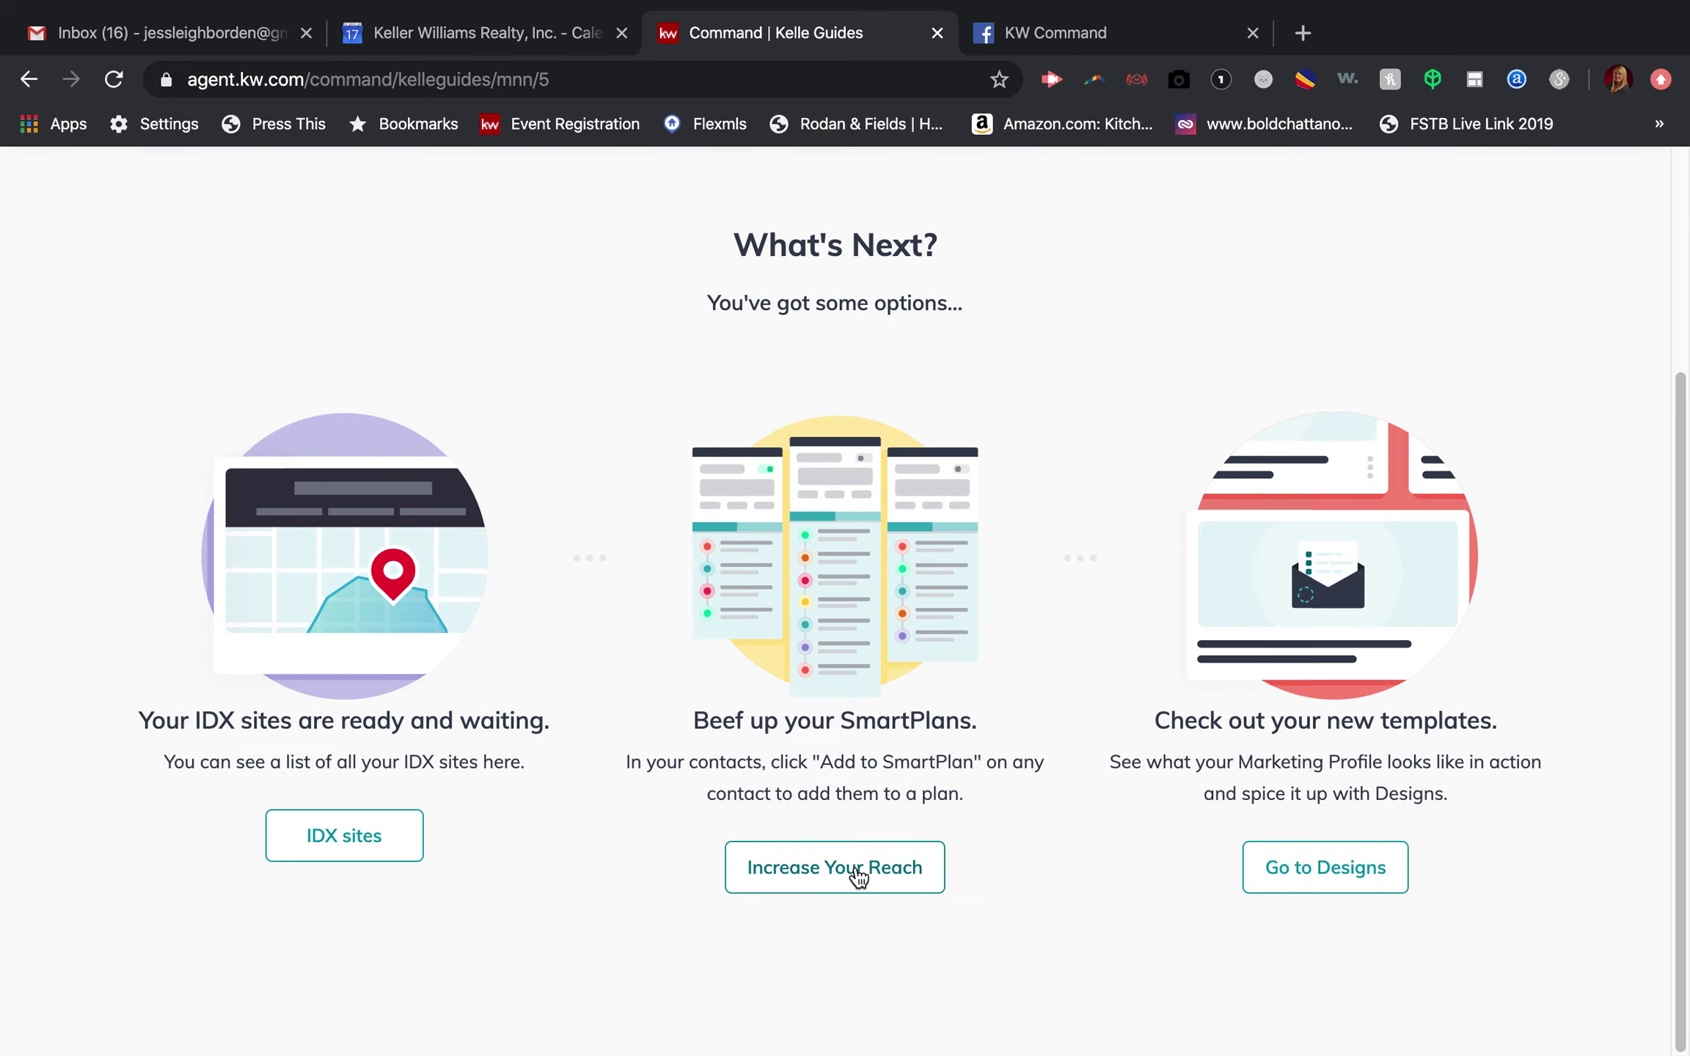
{"action": "scroll", "coordinate": [1490, 687], "scroll_direction": "up", "scroll_amount": 4}
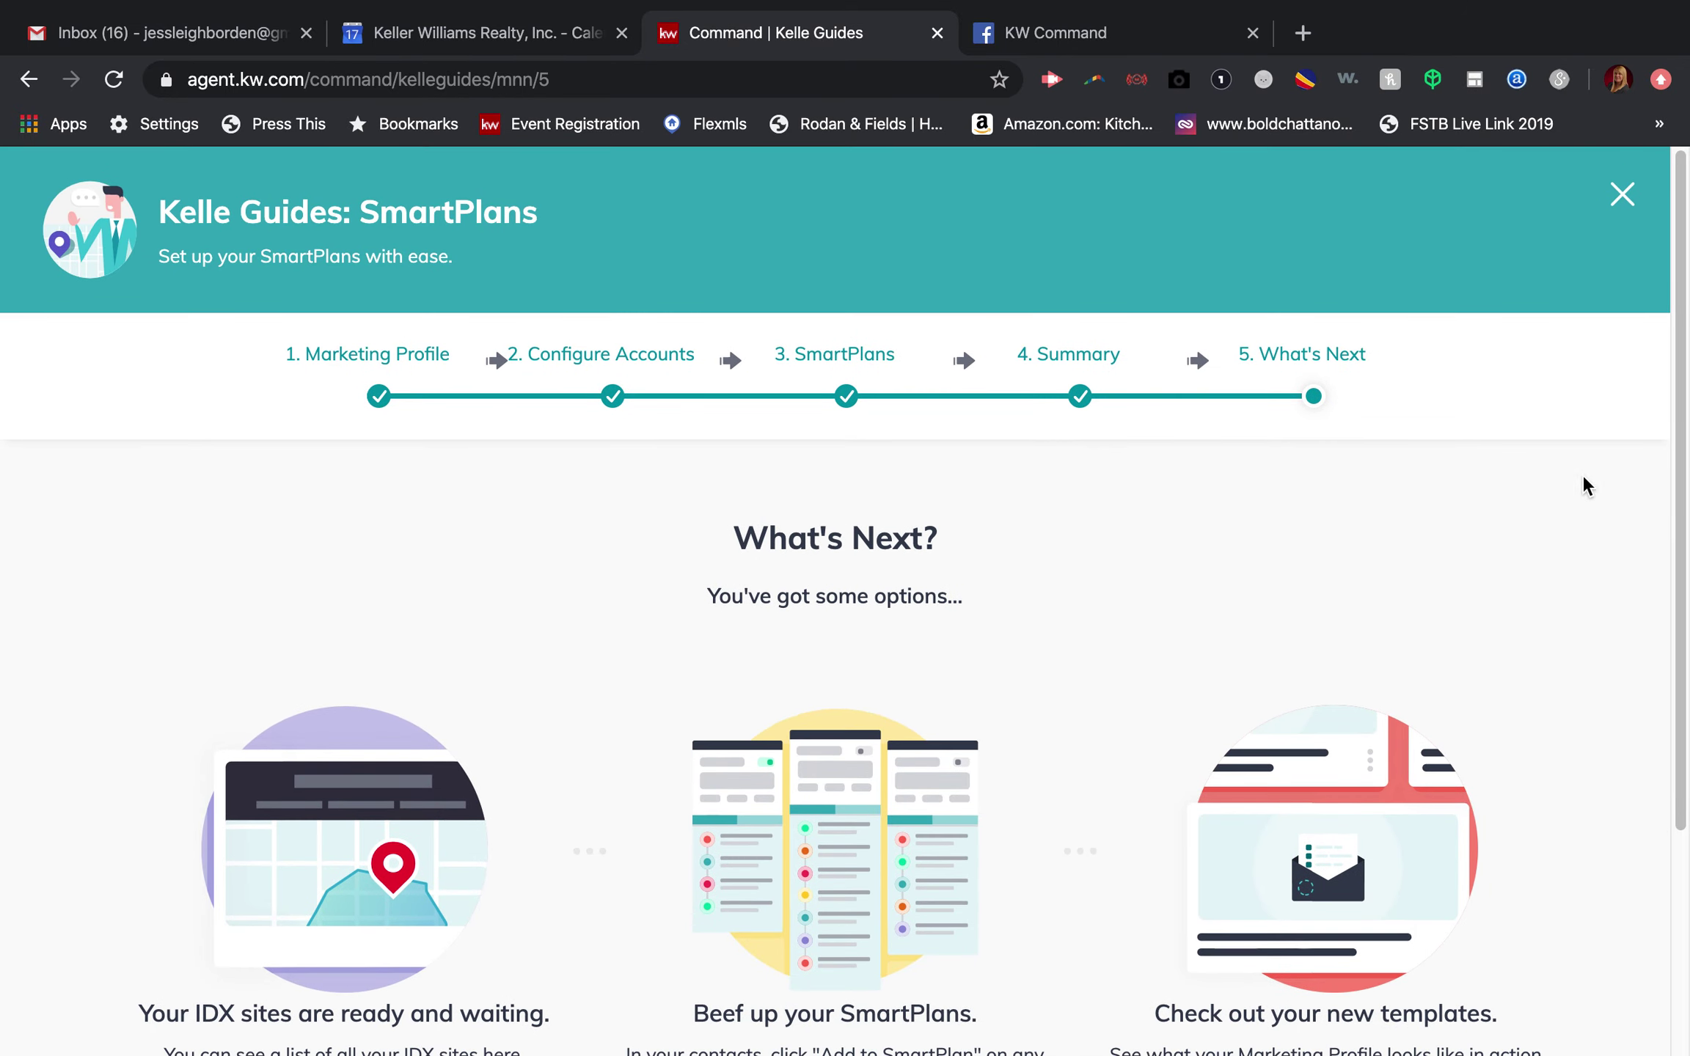
Step: Close the guide, then find the new contact in Contacts by name and select its row
{"action": "left_click", "coordinate": [1622, 199]}
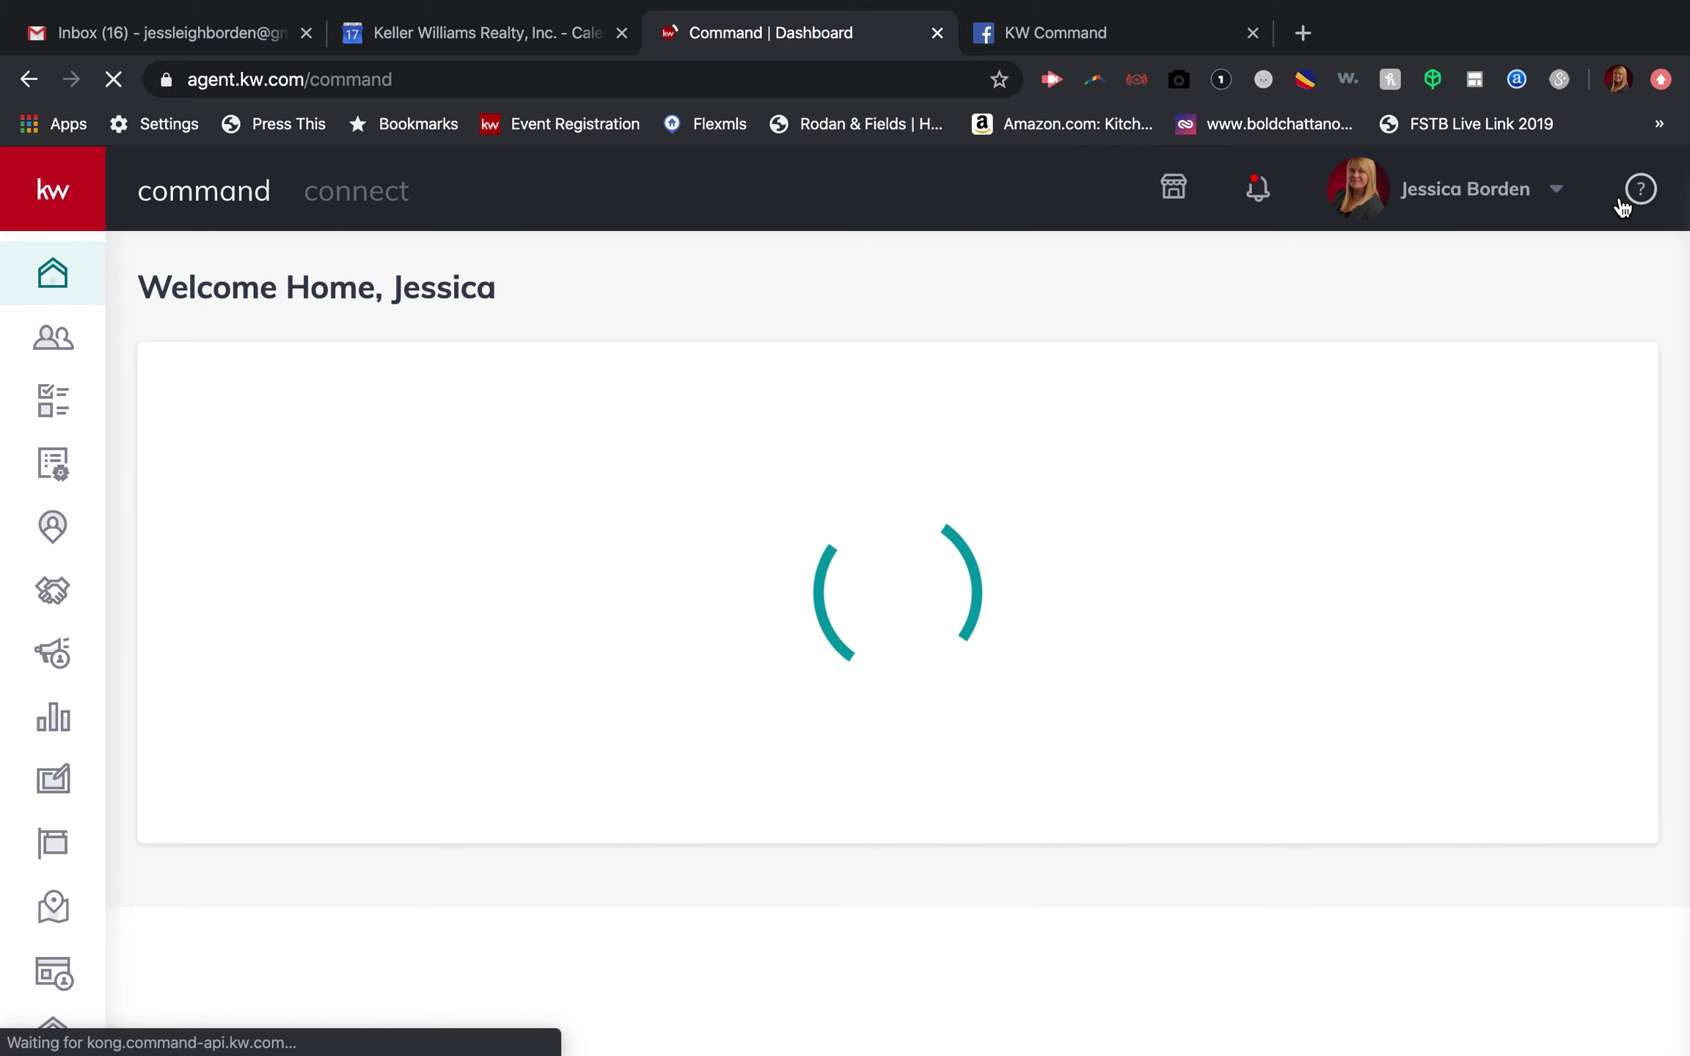
{"action": "left_click", "coordinate": [53, 339]}
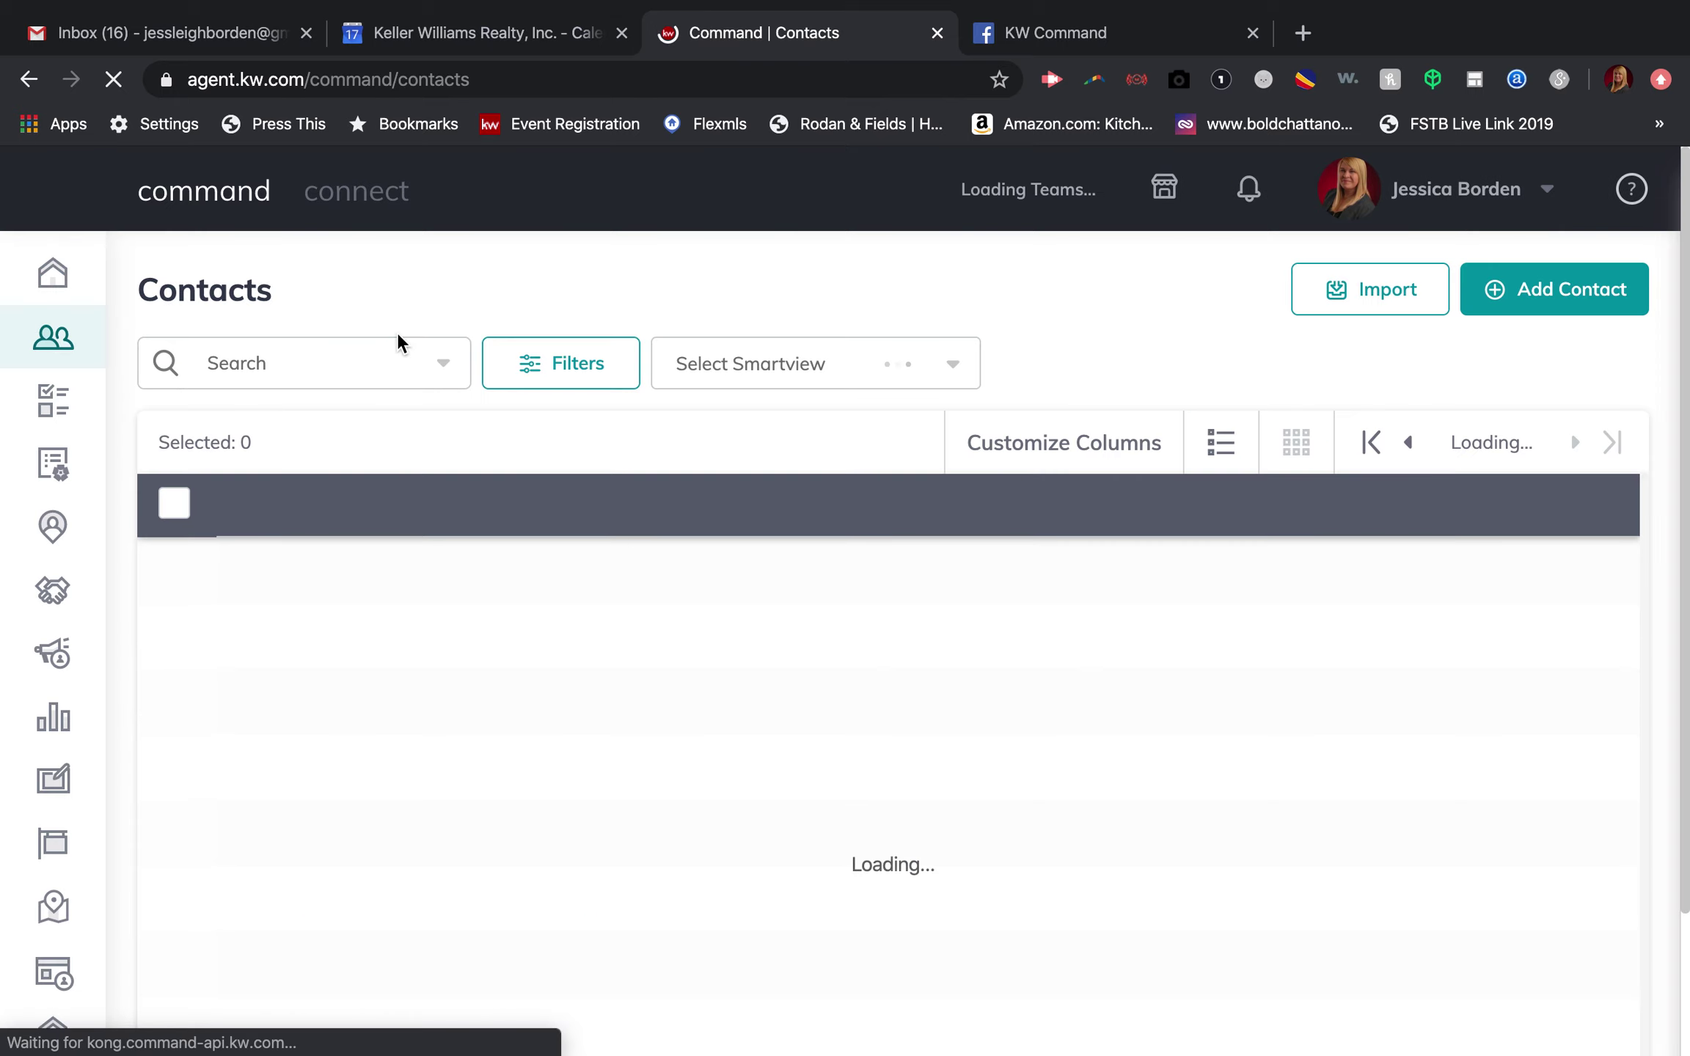
{"action": "left_click", "coordinate": [265, 366]}
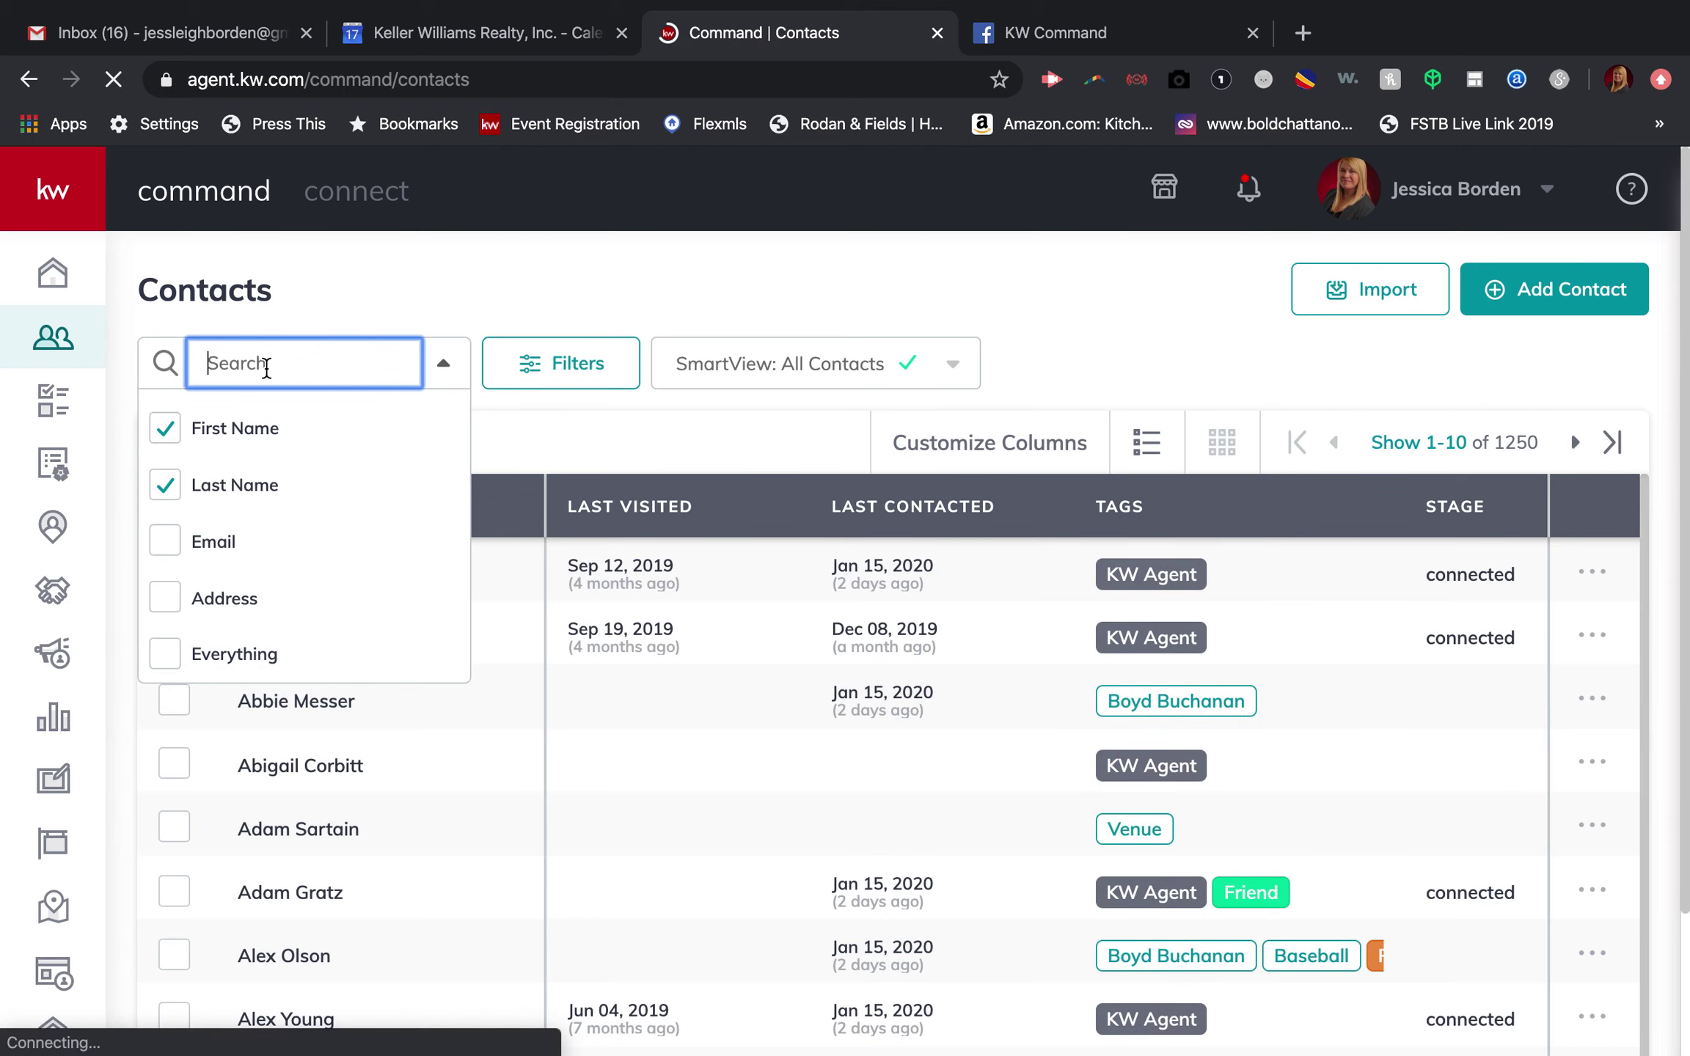
{"action": "type", "text": "mickey"}
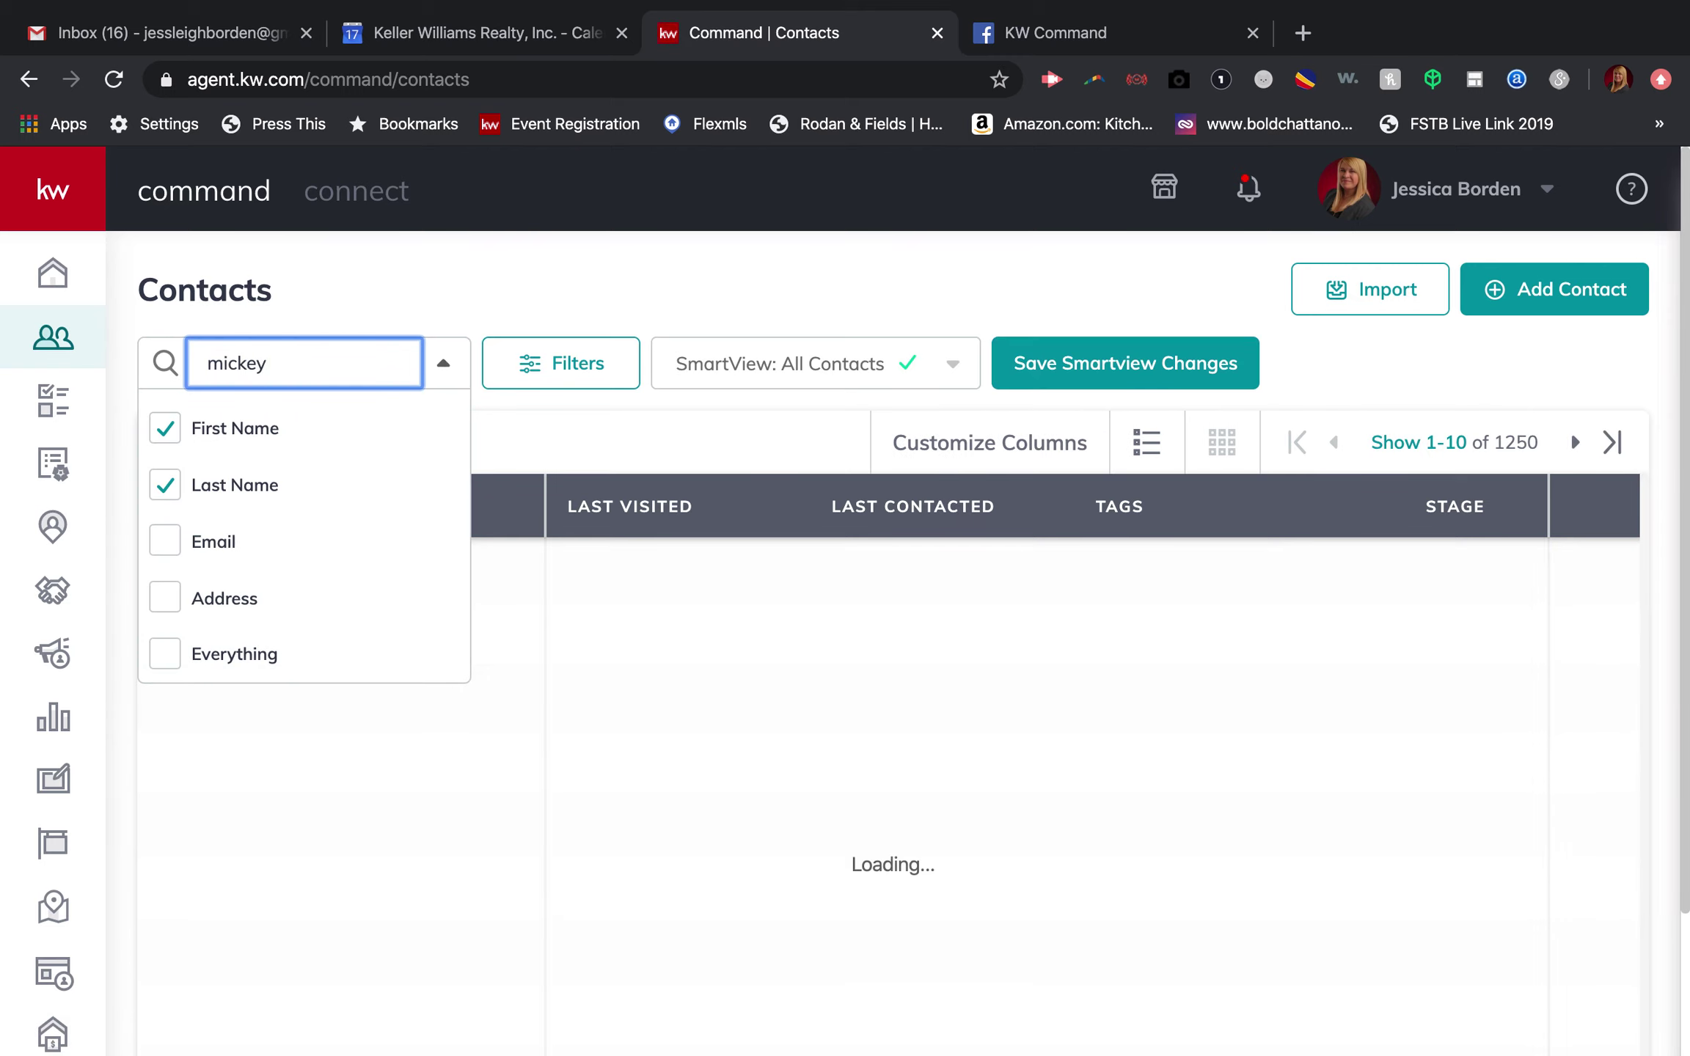
{"action": "left_click", "coordinate": [426, 470]}
{"action": "left_click", "coordinate": [180, 573]}
Step: Bulk-add the contact to Monthly Neighborhood Nurture, dismiss the missing-information error, and open the contact's record
{"action": "left_click", "coordinate": [362, 440]}
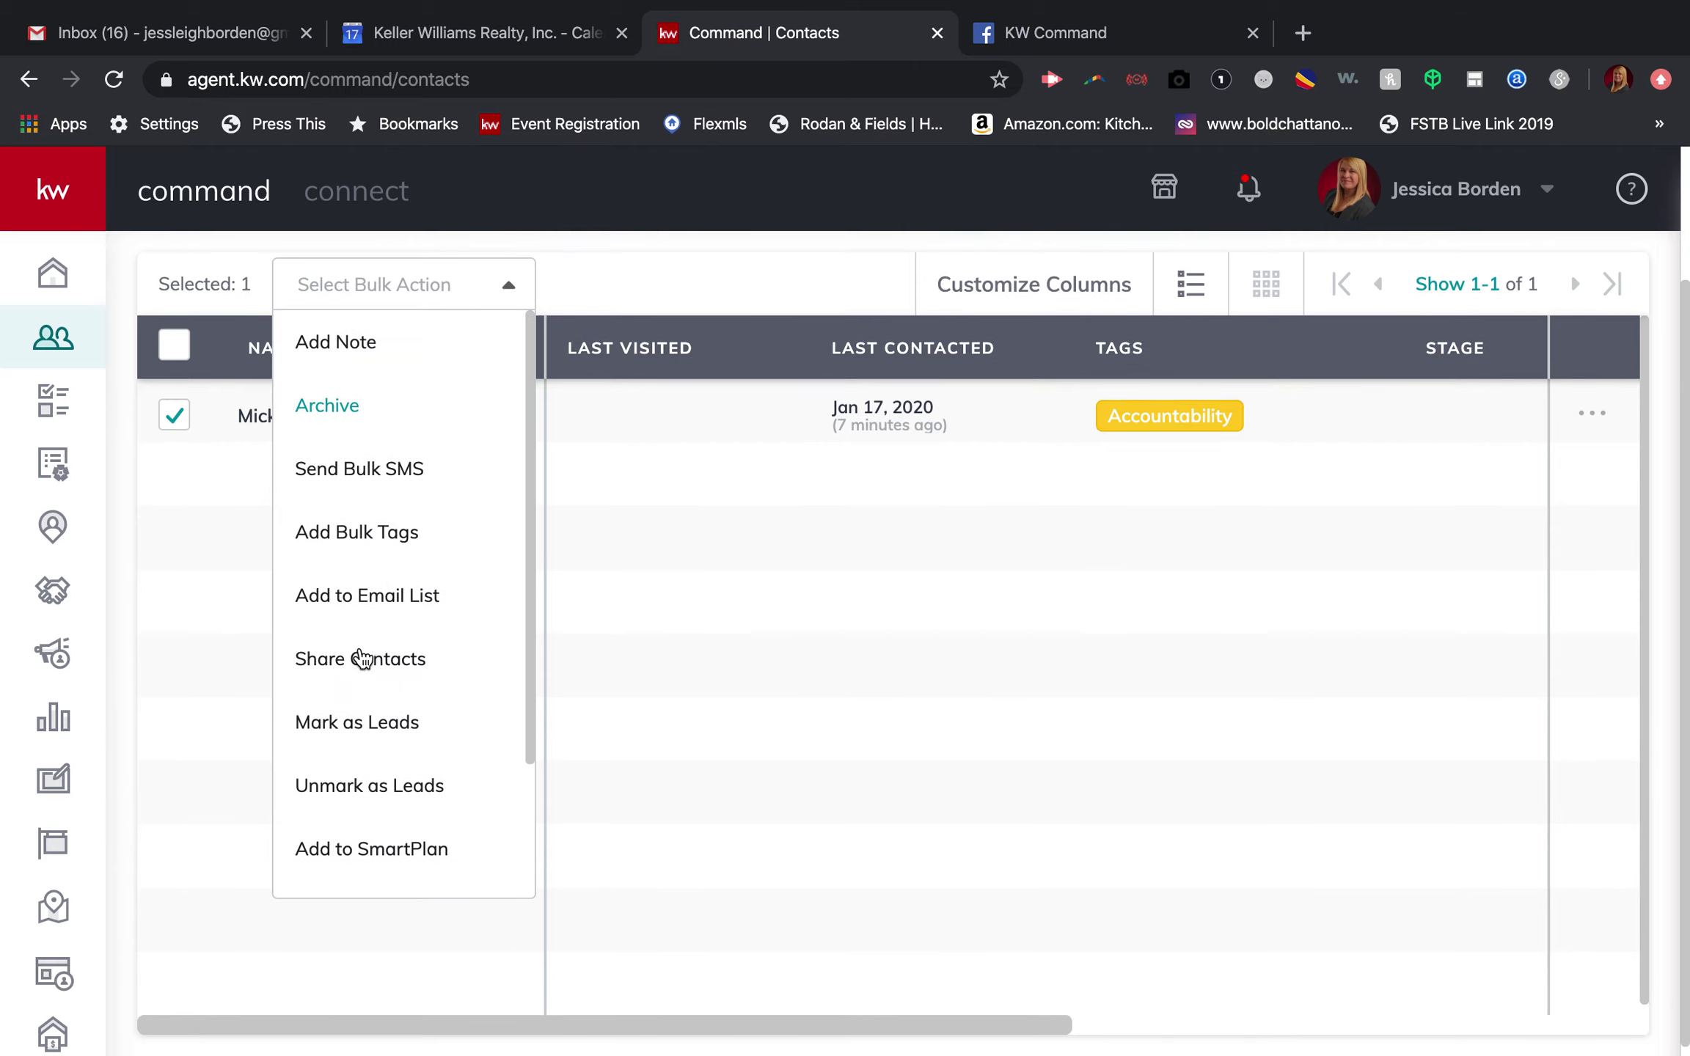
{"action": "left_click", "coordinate": [345, 836]}
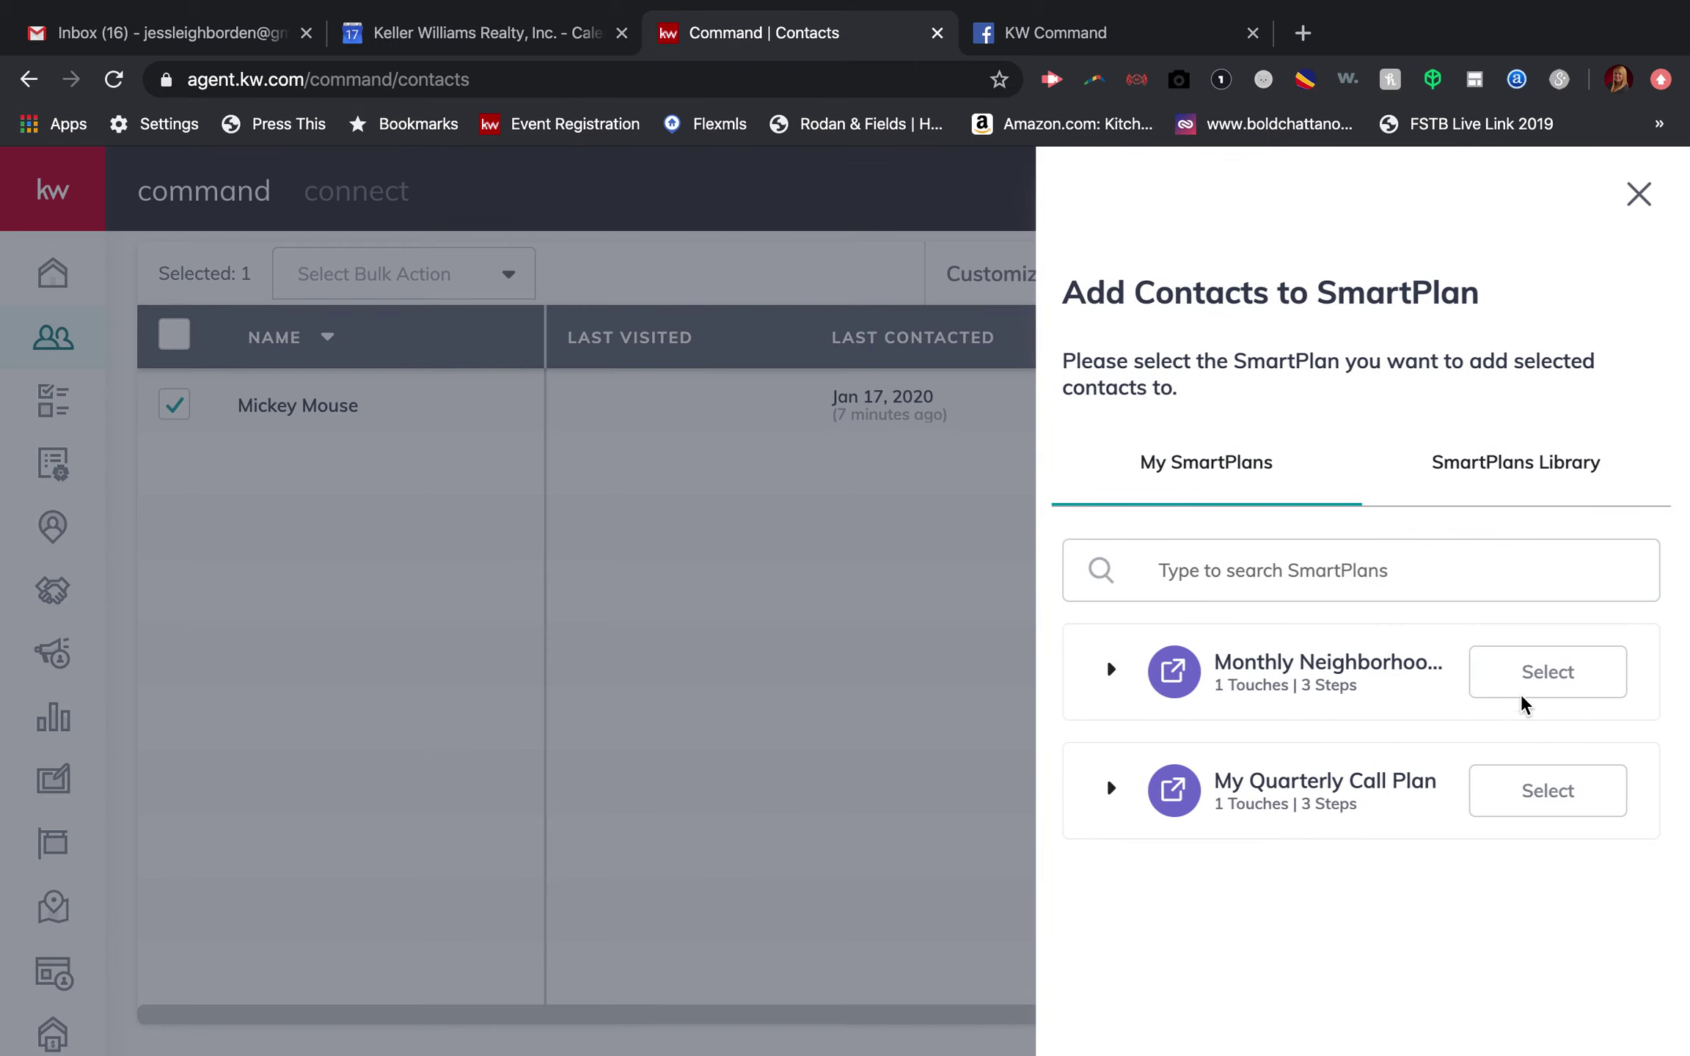
{"action": "left_click", "coordinate": [1521, 692]}
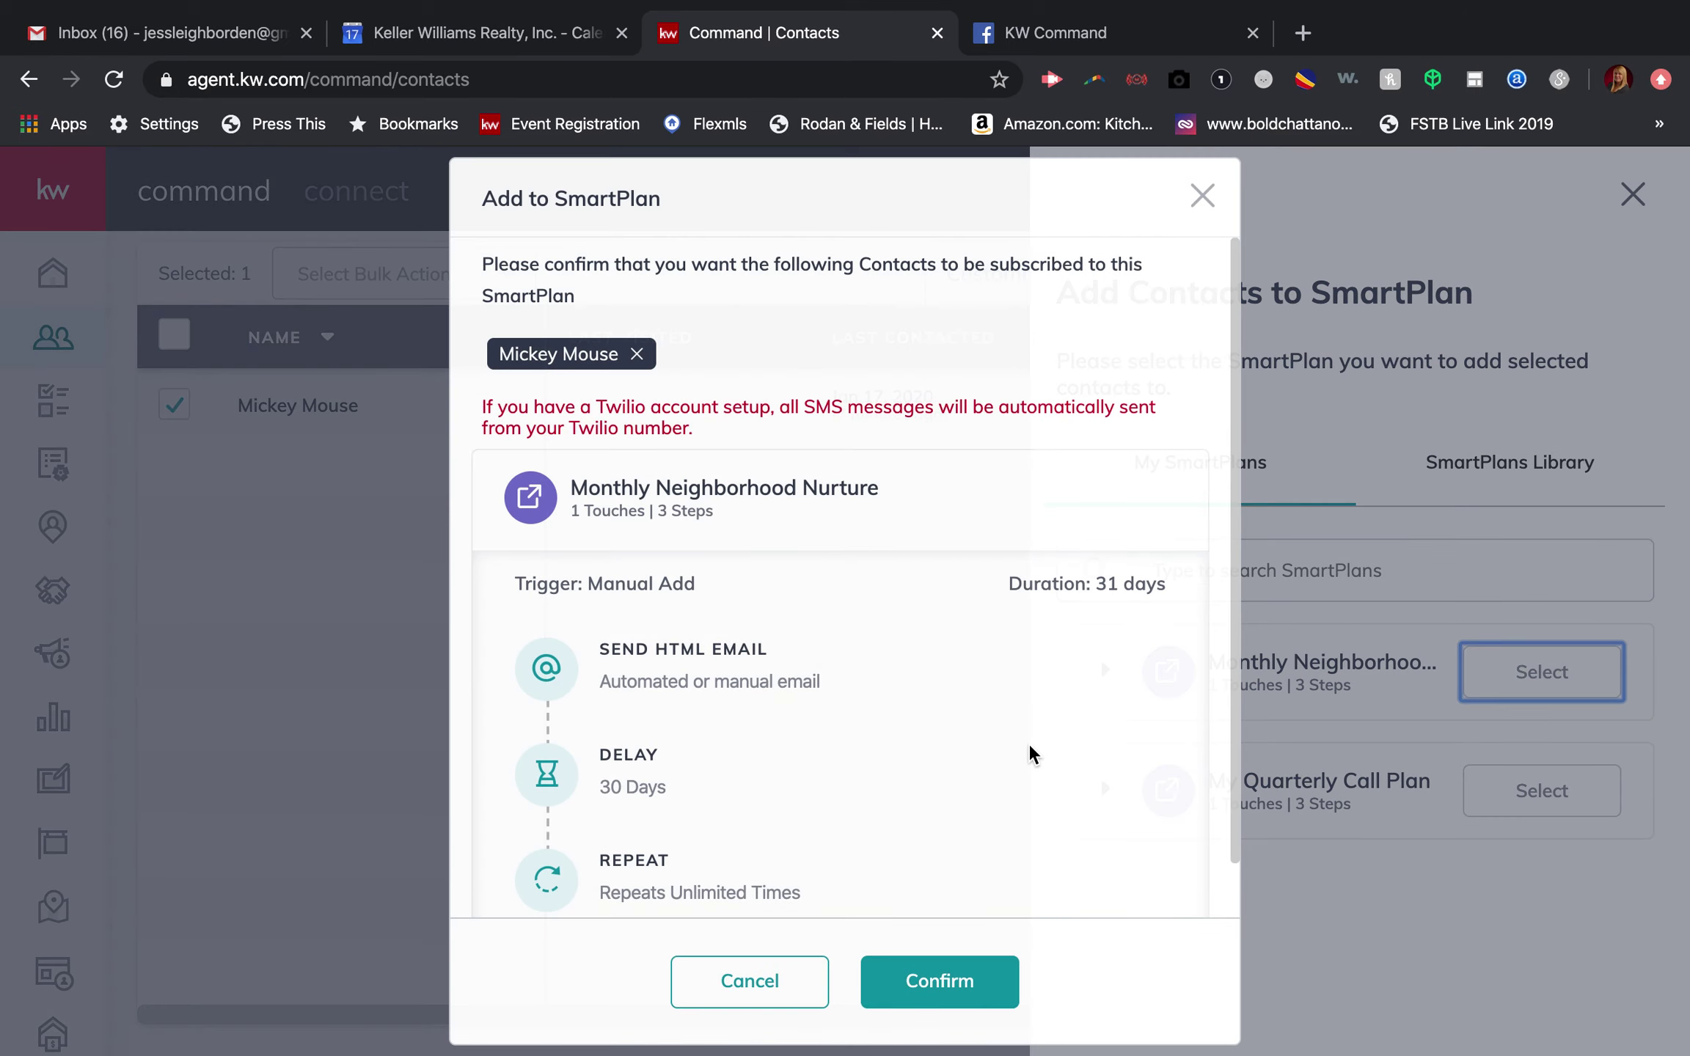
{"action": "left_click", "coordinate": [915, 999]}
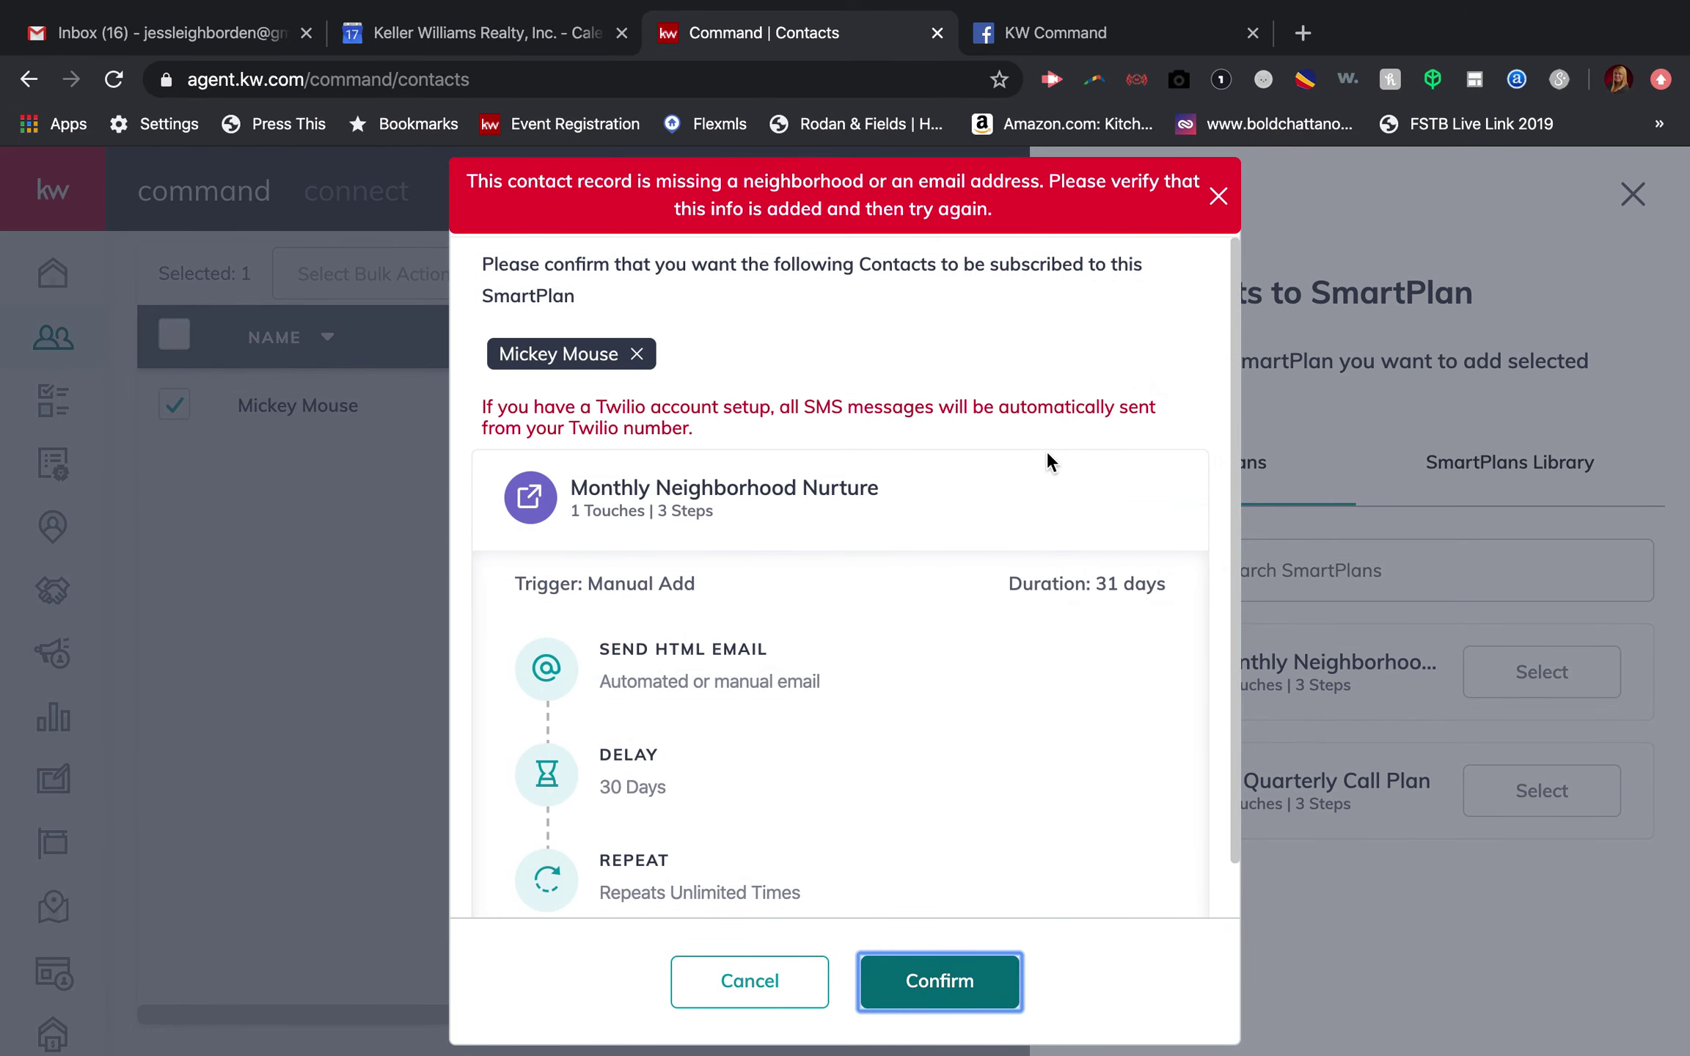
{"action": "left_click", "coordinate": [1218, 196]}
{"action": "left_click", "coordinate": [1215, 196]}
{"action": "left_click", "coordinate": [309, 401]}
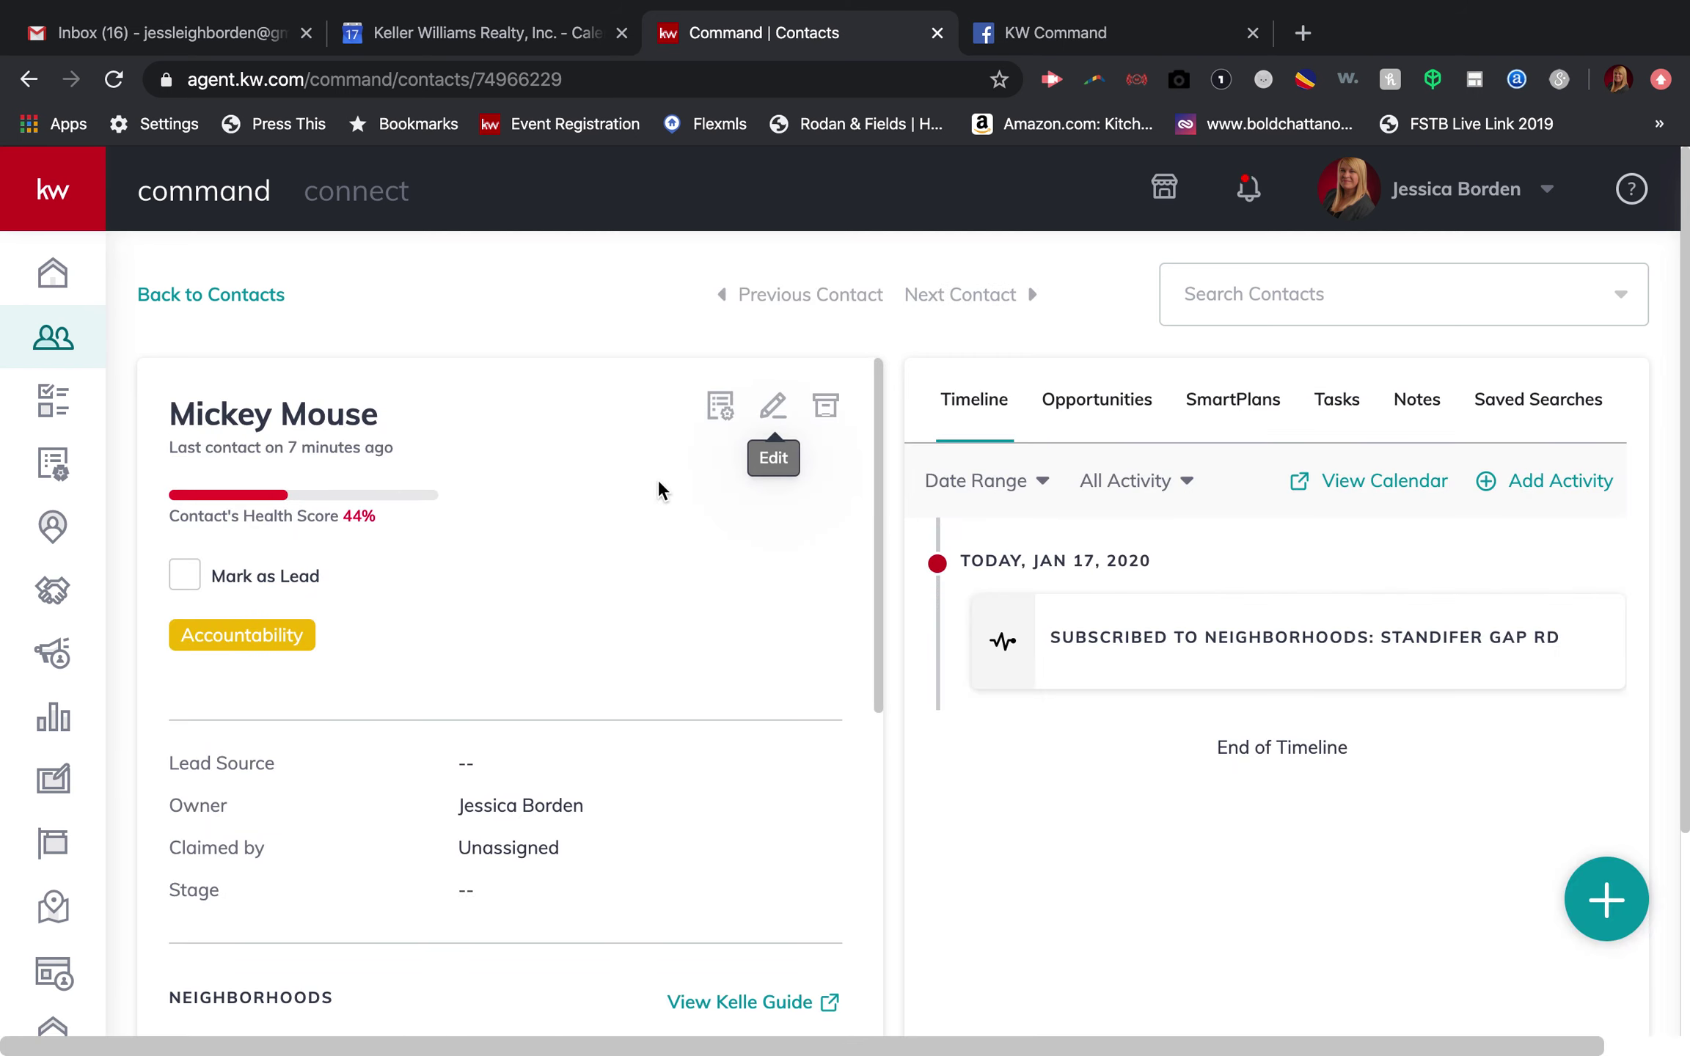
Step: Check the contact's SmartPlans tab, which lists no plans, then return to the timeline
{"action": "scroll", "coordinate": [547, 594], "scroll_direction": "down", "scroll_amount": 2}
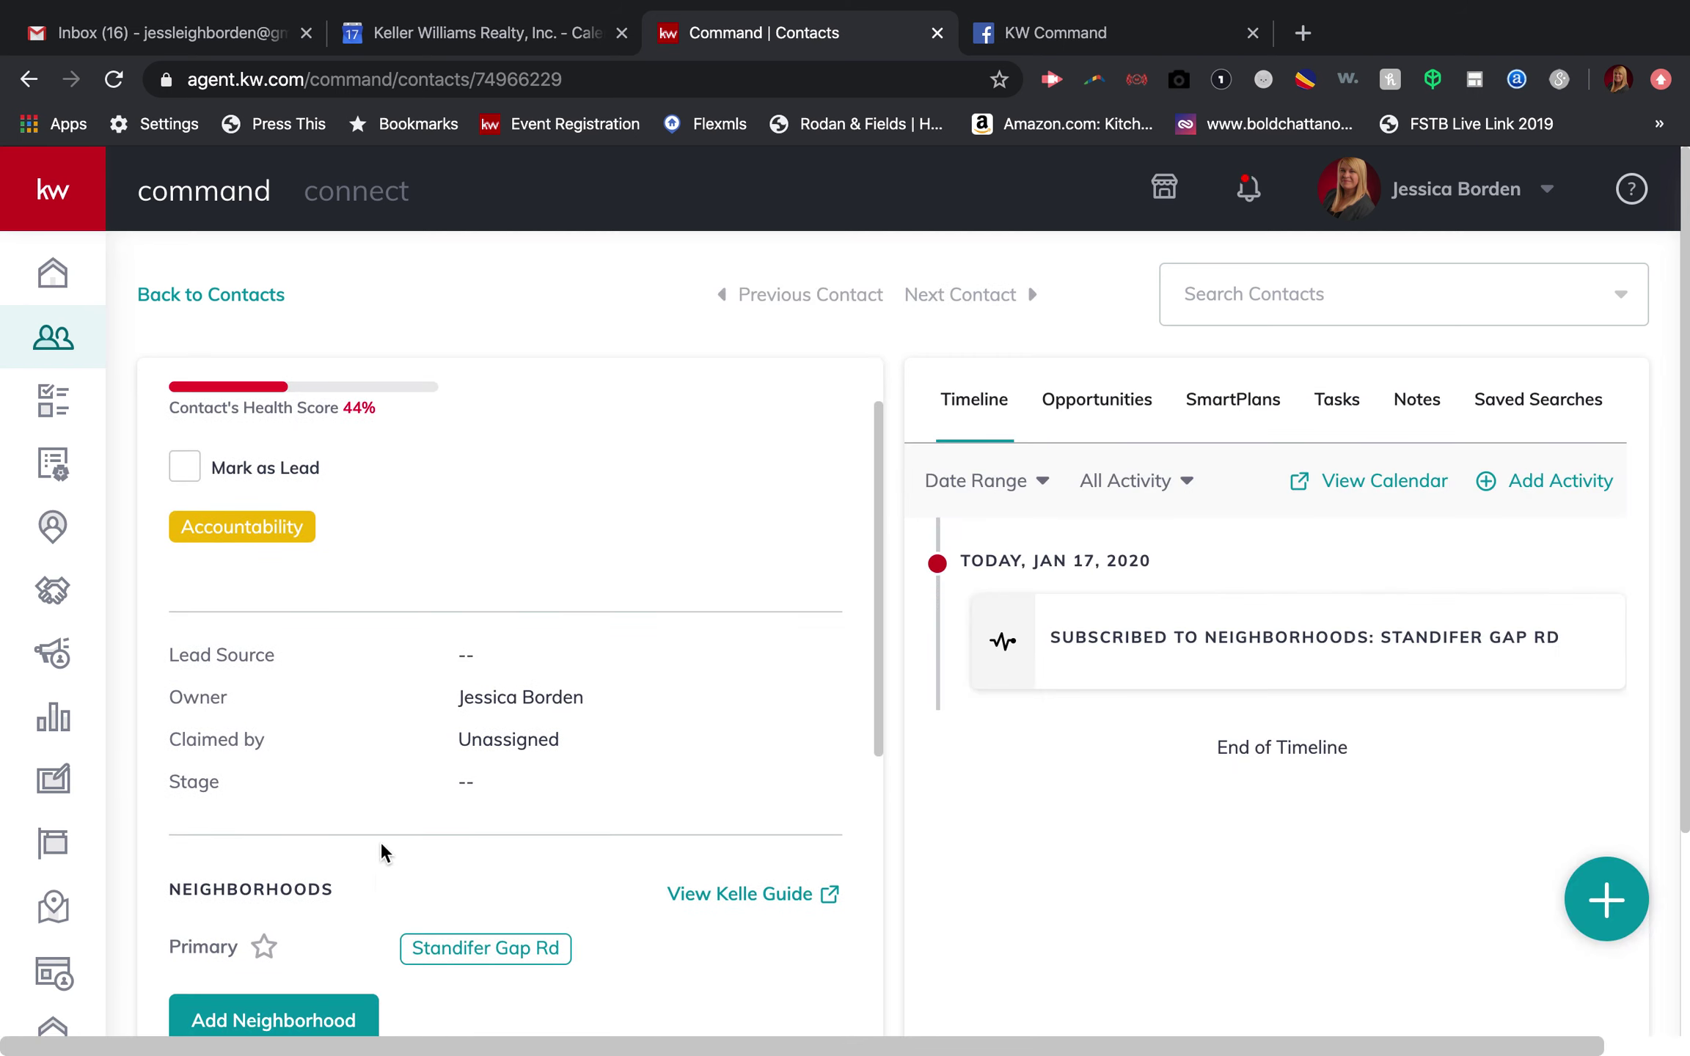
{"action": "scroll", "coordinate": [485, 660], "scroll_direction": "down", "scroll_amount": 5}
{"action": "scroll", "coordinate": [485, 661], "scroll_direction": "up", "scroll_amount": 1}
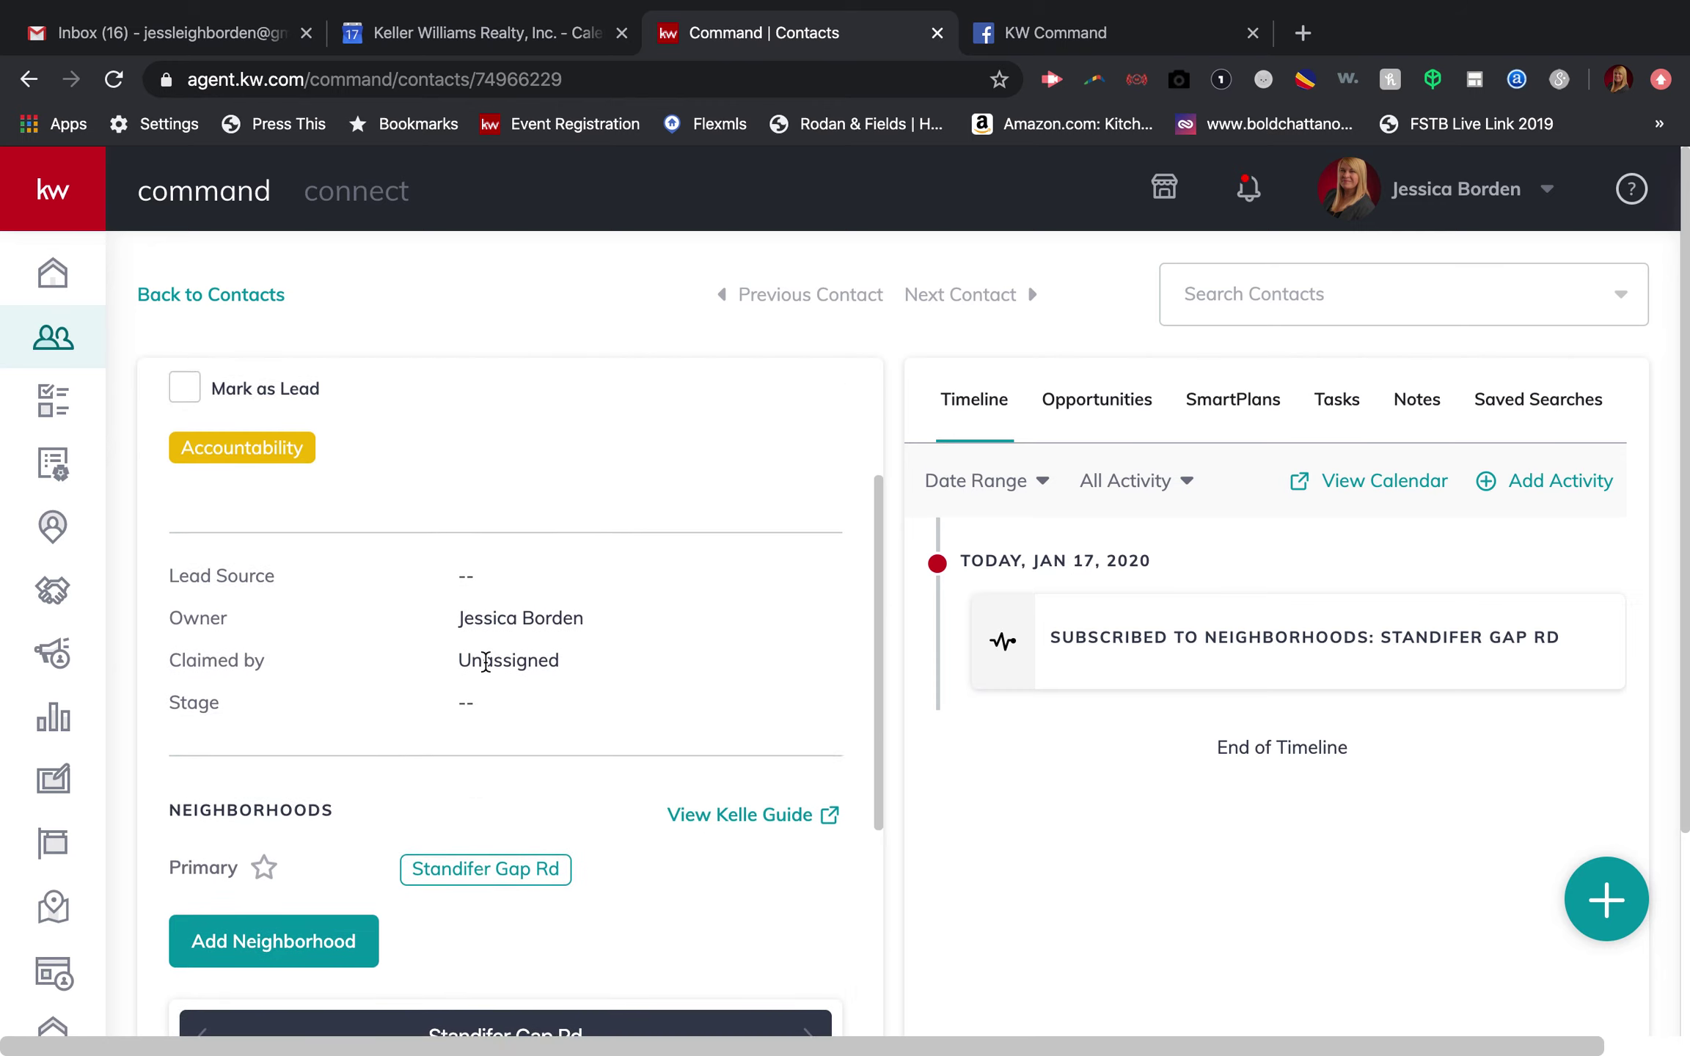
{"action": "scroll", "coordinate": [485, 662], "scroll_direction": "up", "scroll_amount": 5}
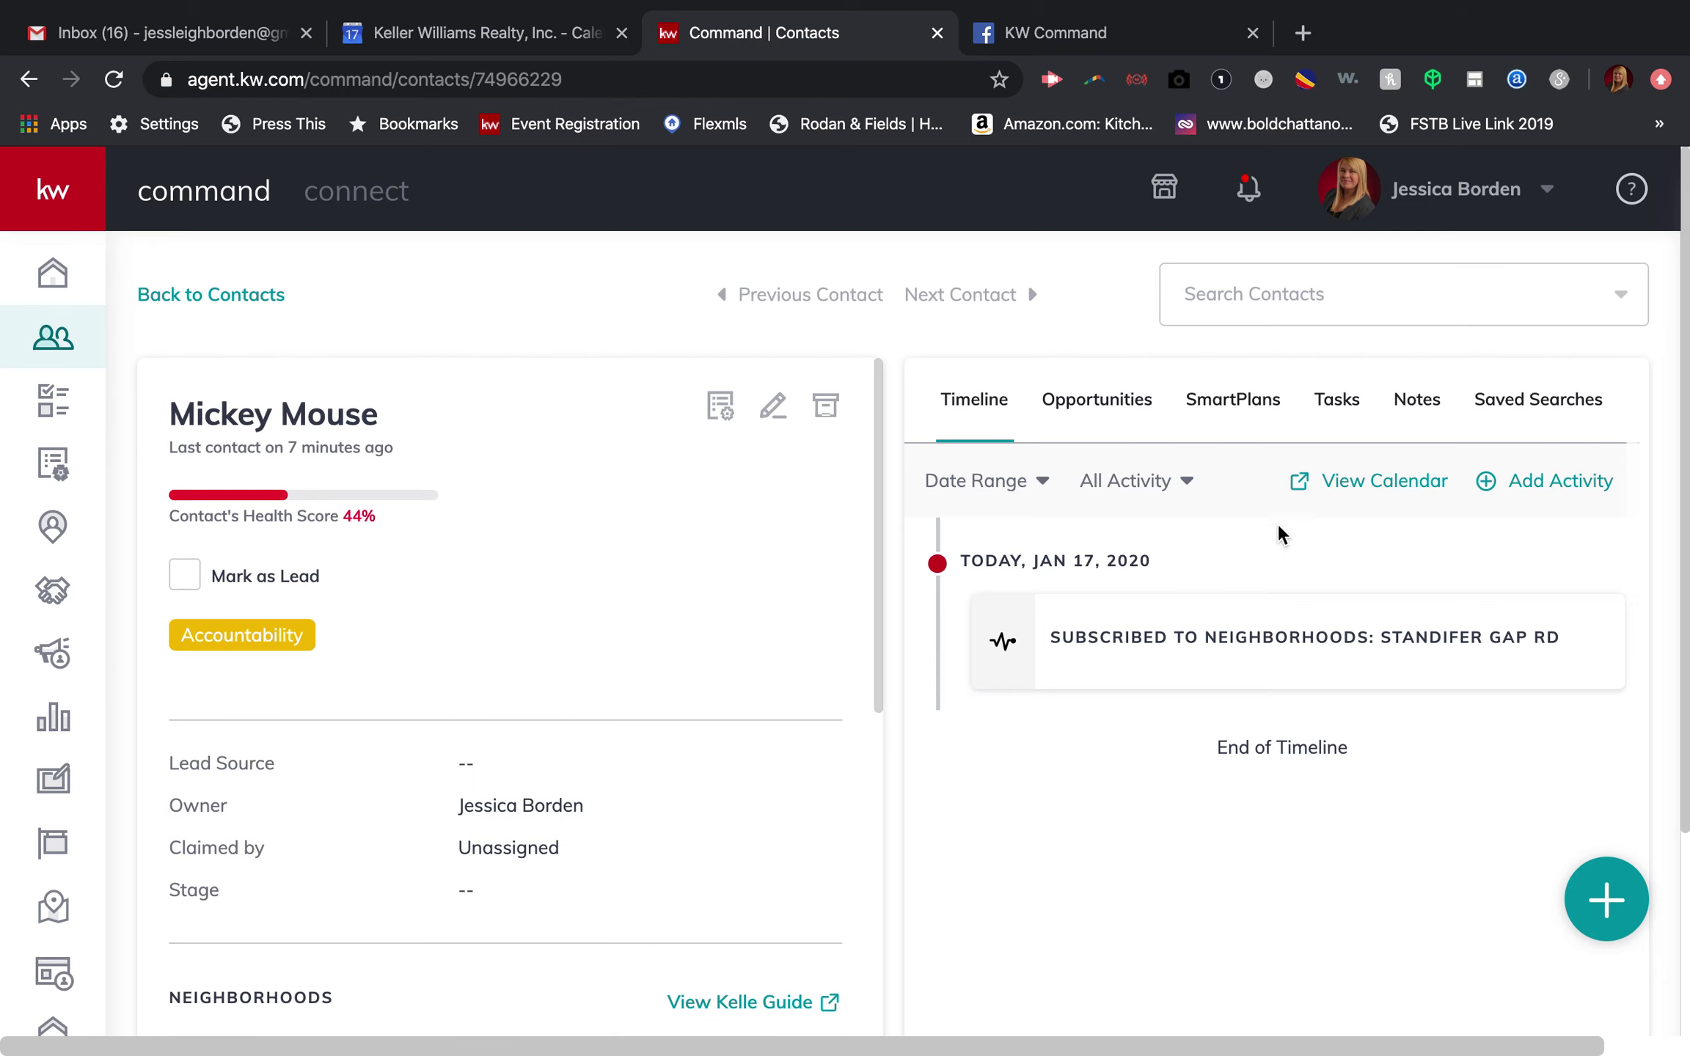
{"action": "left_click", "coordinate": [1235, 399]}
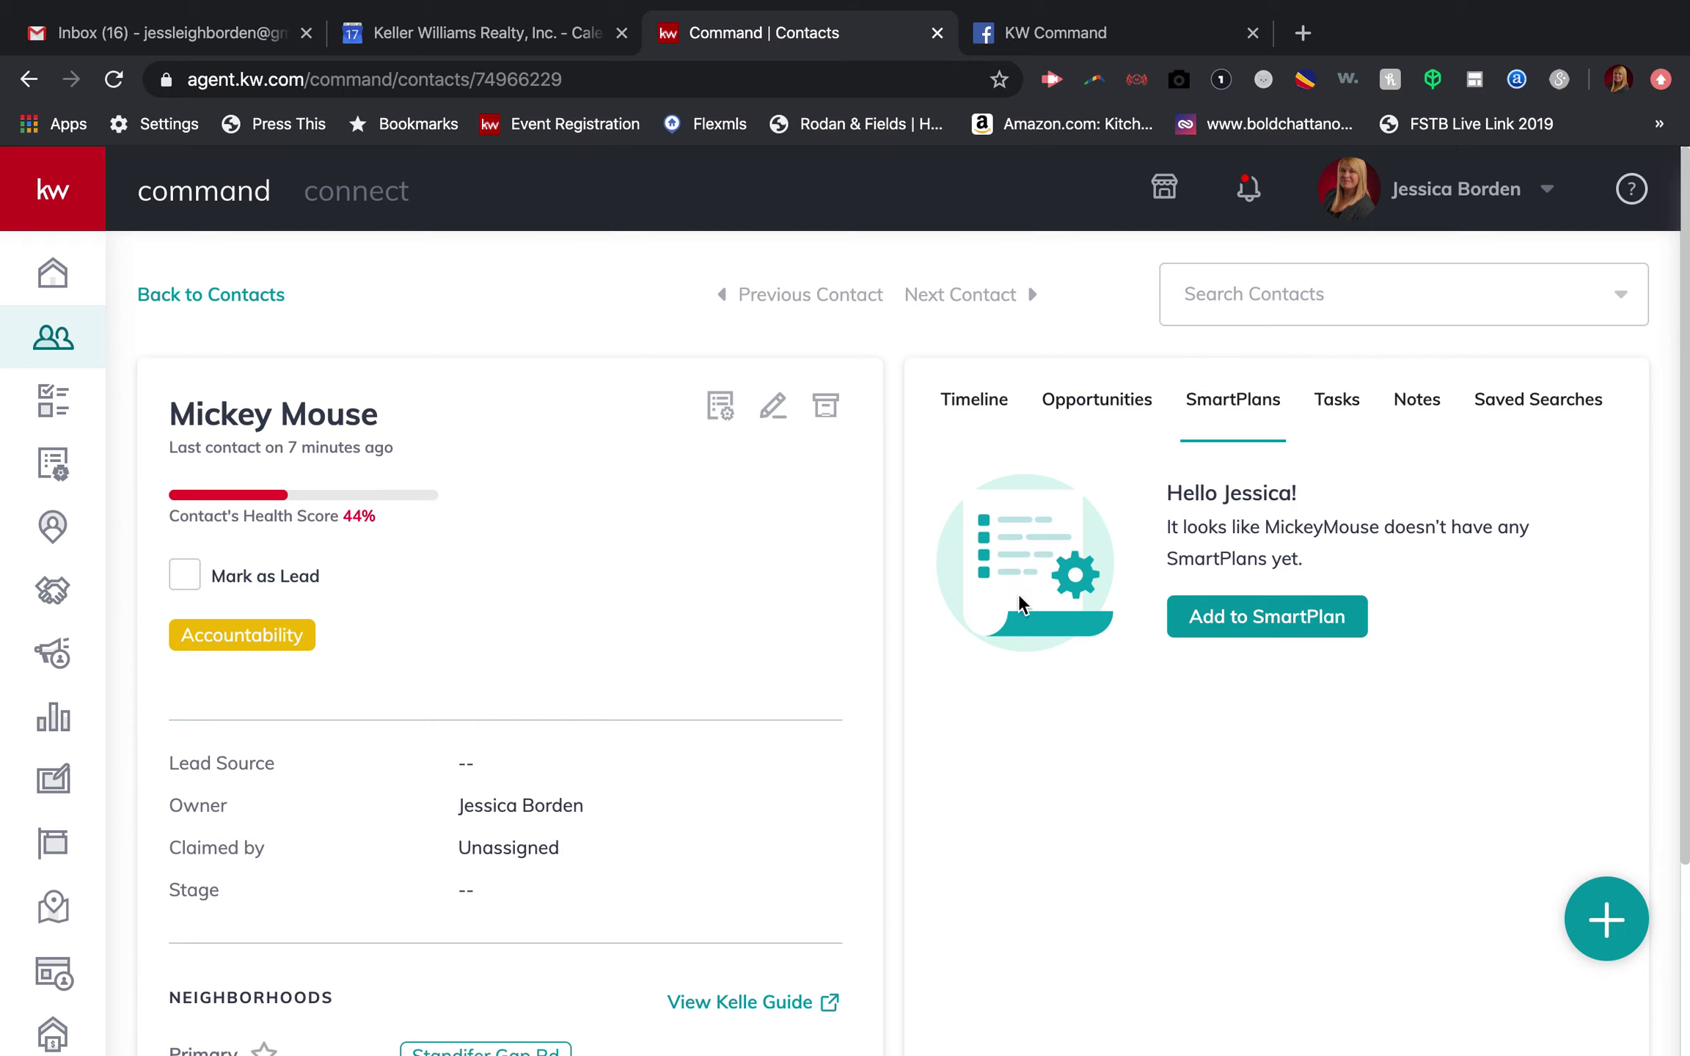
{"action": "left_click", "coordinate": [987, 411]}
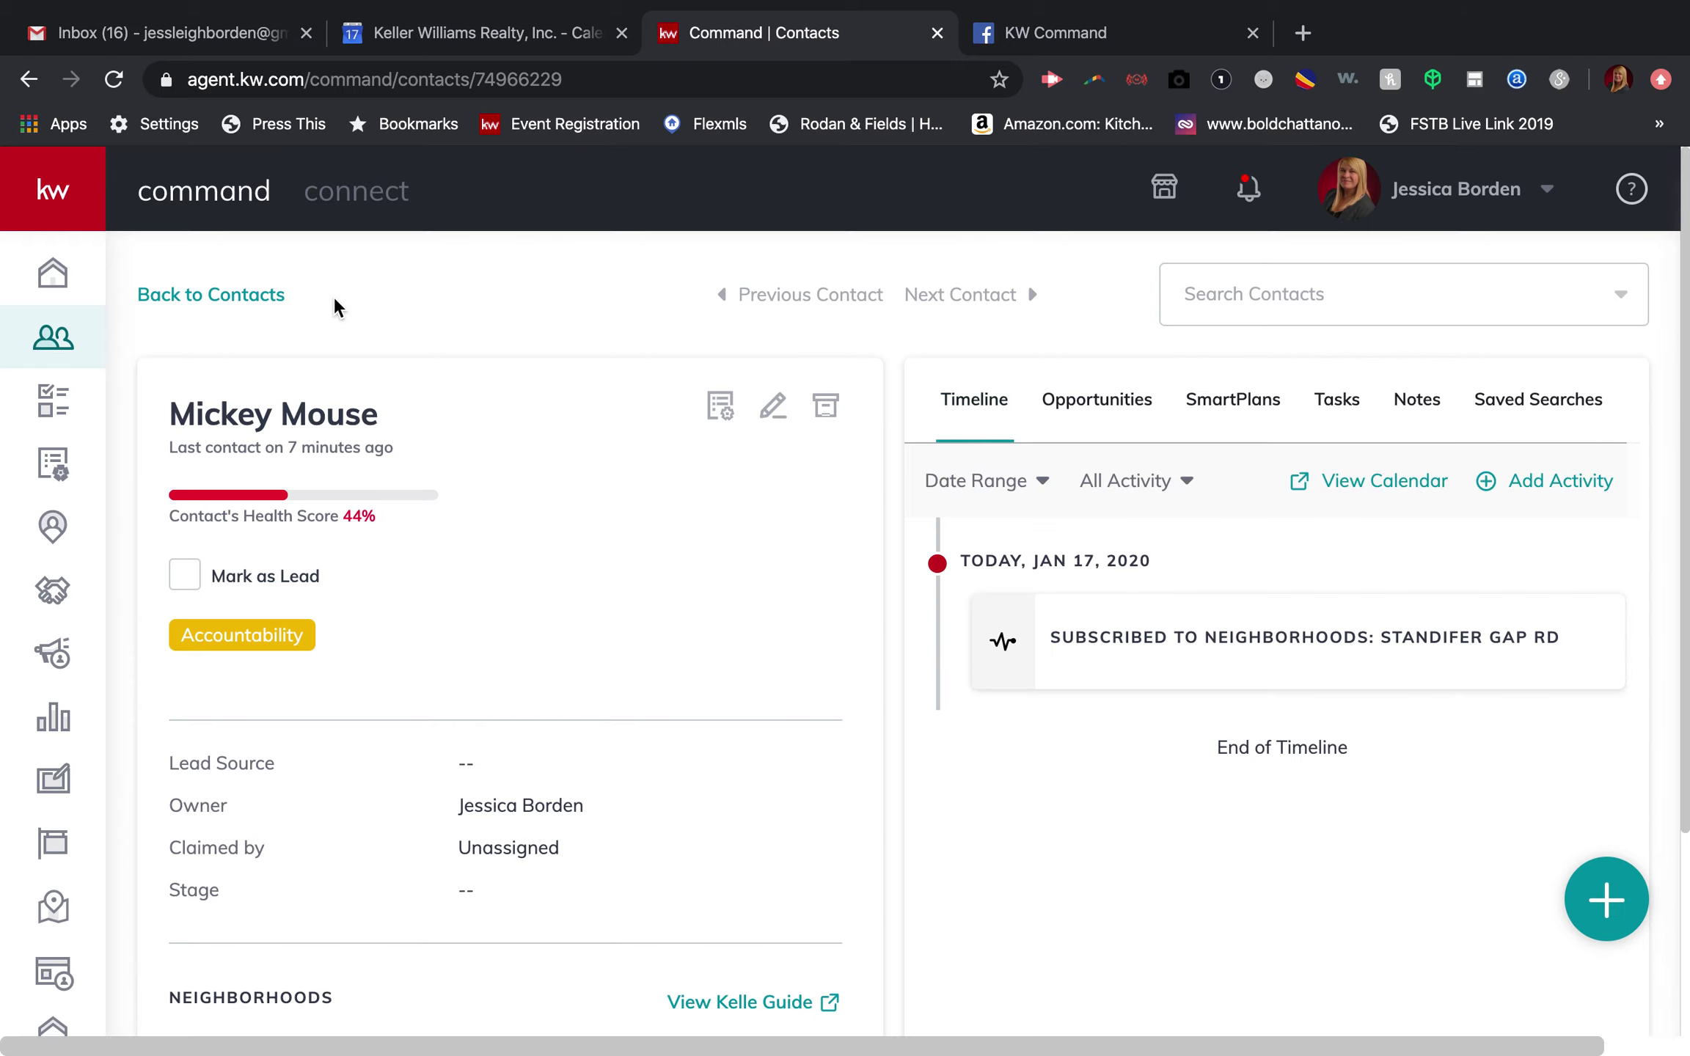
Step: Search the contacts list for another existing contact and open their record
{"action": "left_click", "coordinate": [265, 294]}
{"action": "left_click_drag", "start_coordinate": [283, 362], "coordinate": [188, 363]}
{"action": "type", "text": "darrell"}
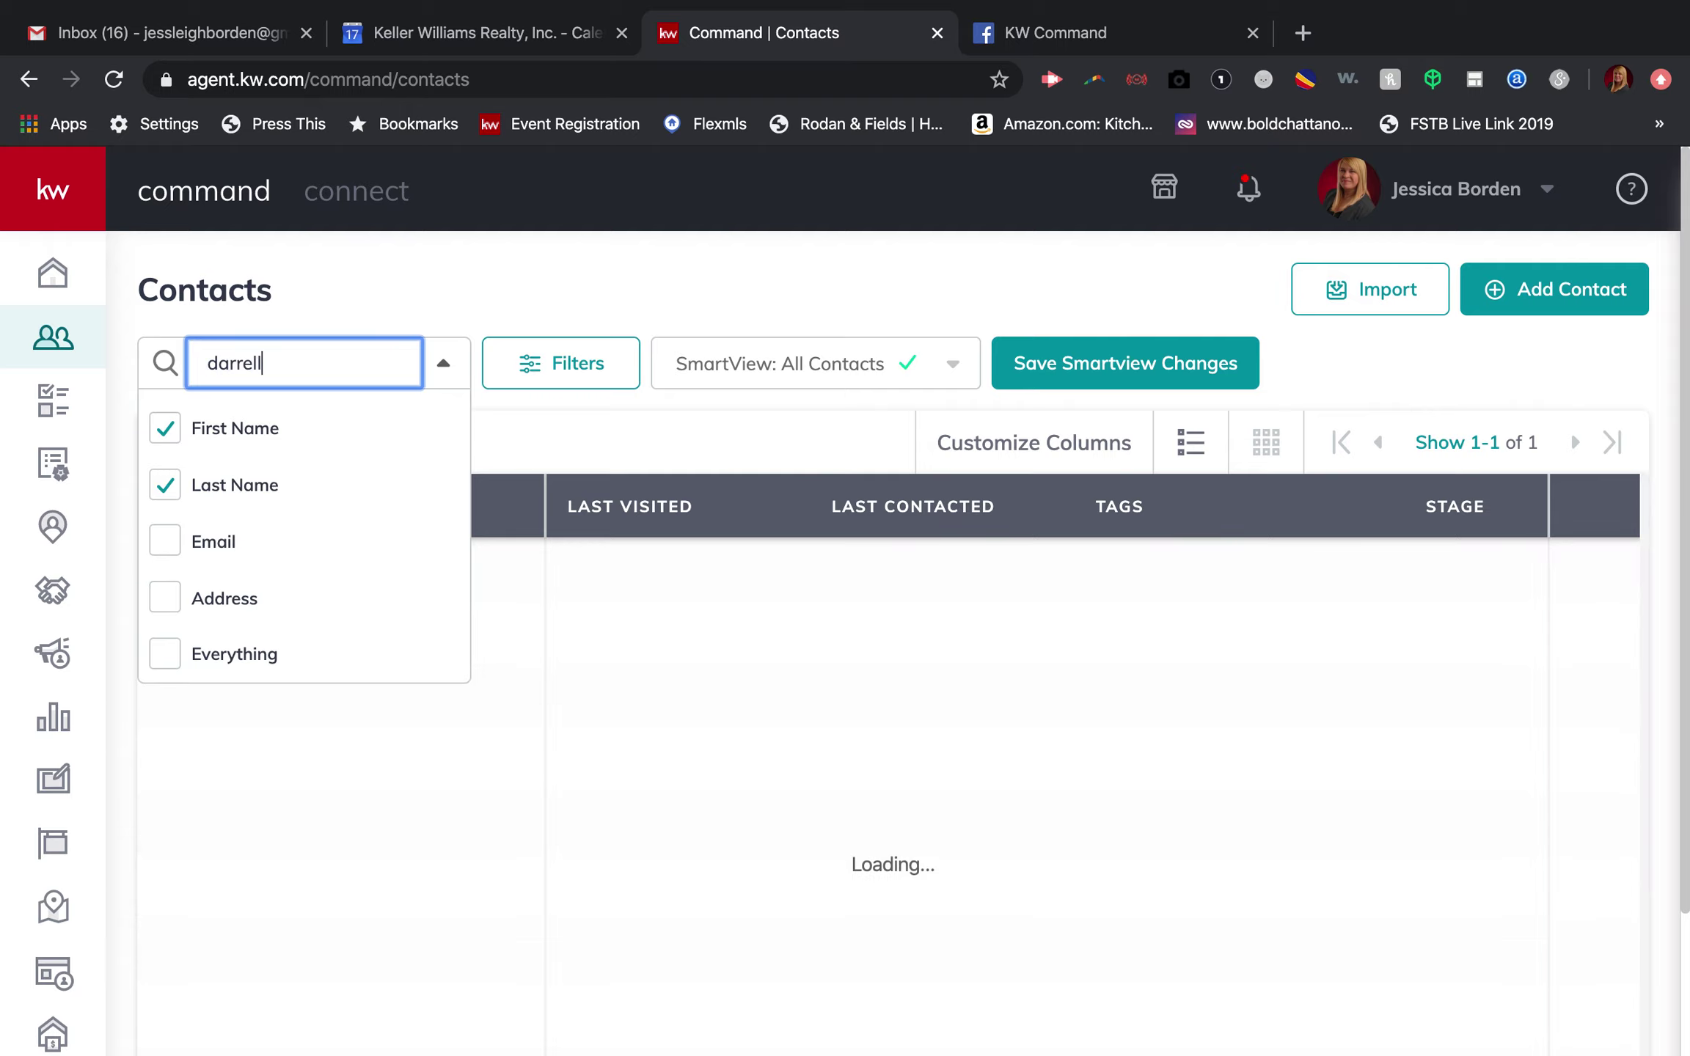
{"action": "left_click", "coordinate": [475, 484]}
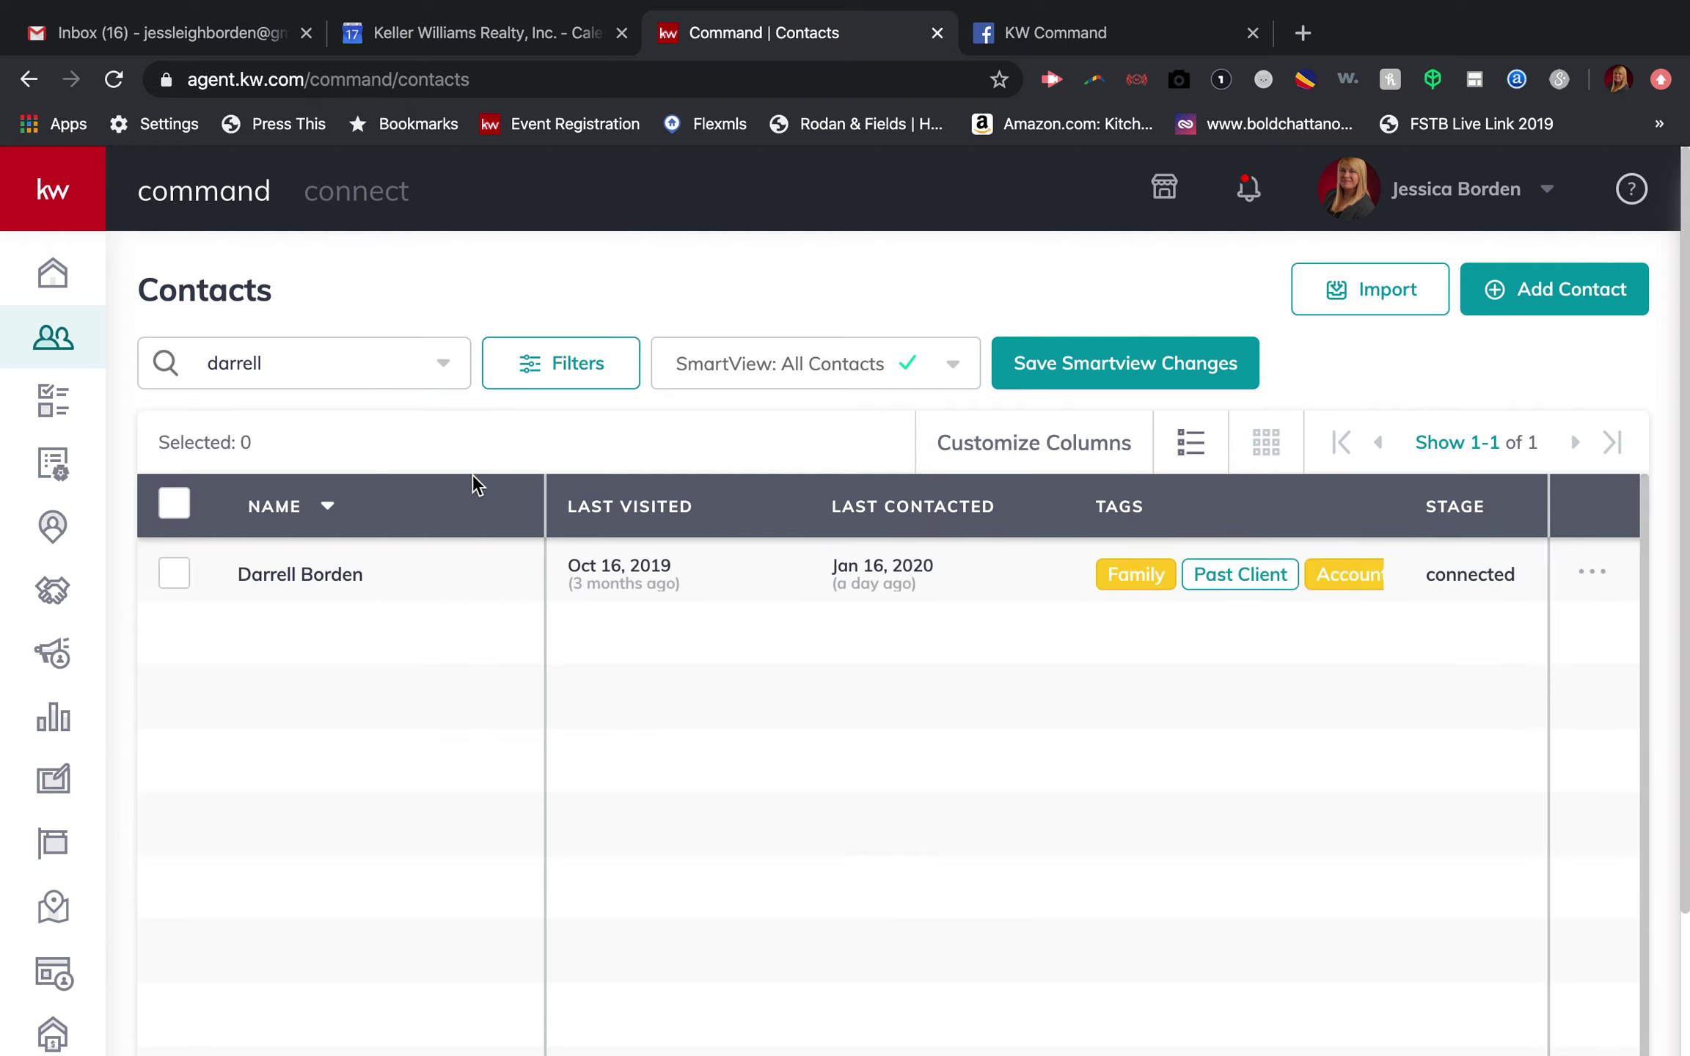
{"action": "left_click", "coordinate": [332, 591]}
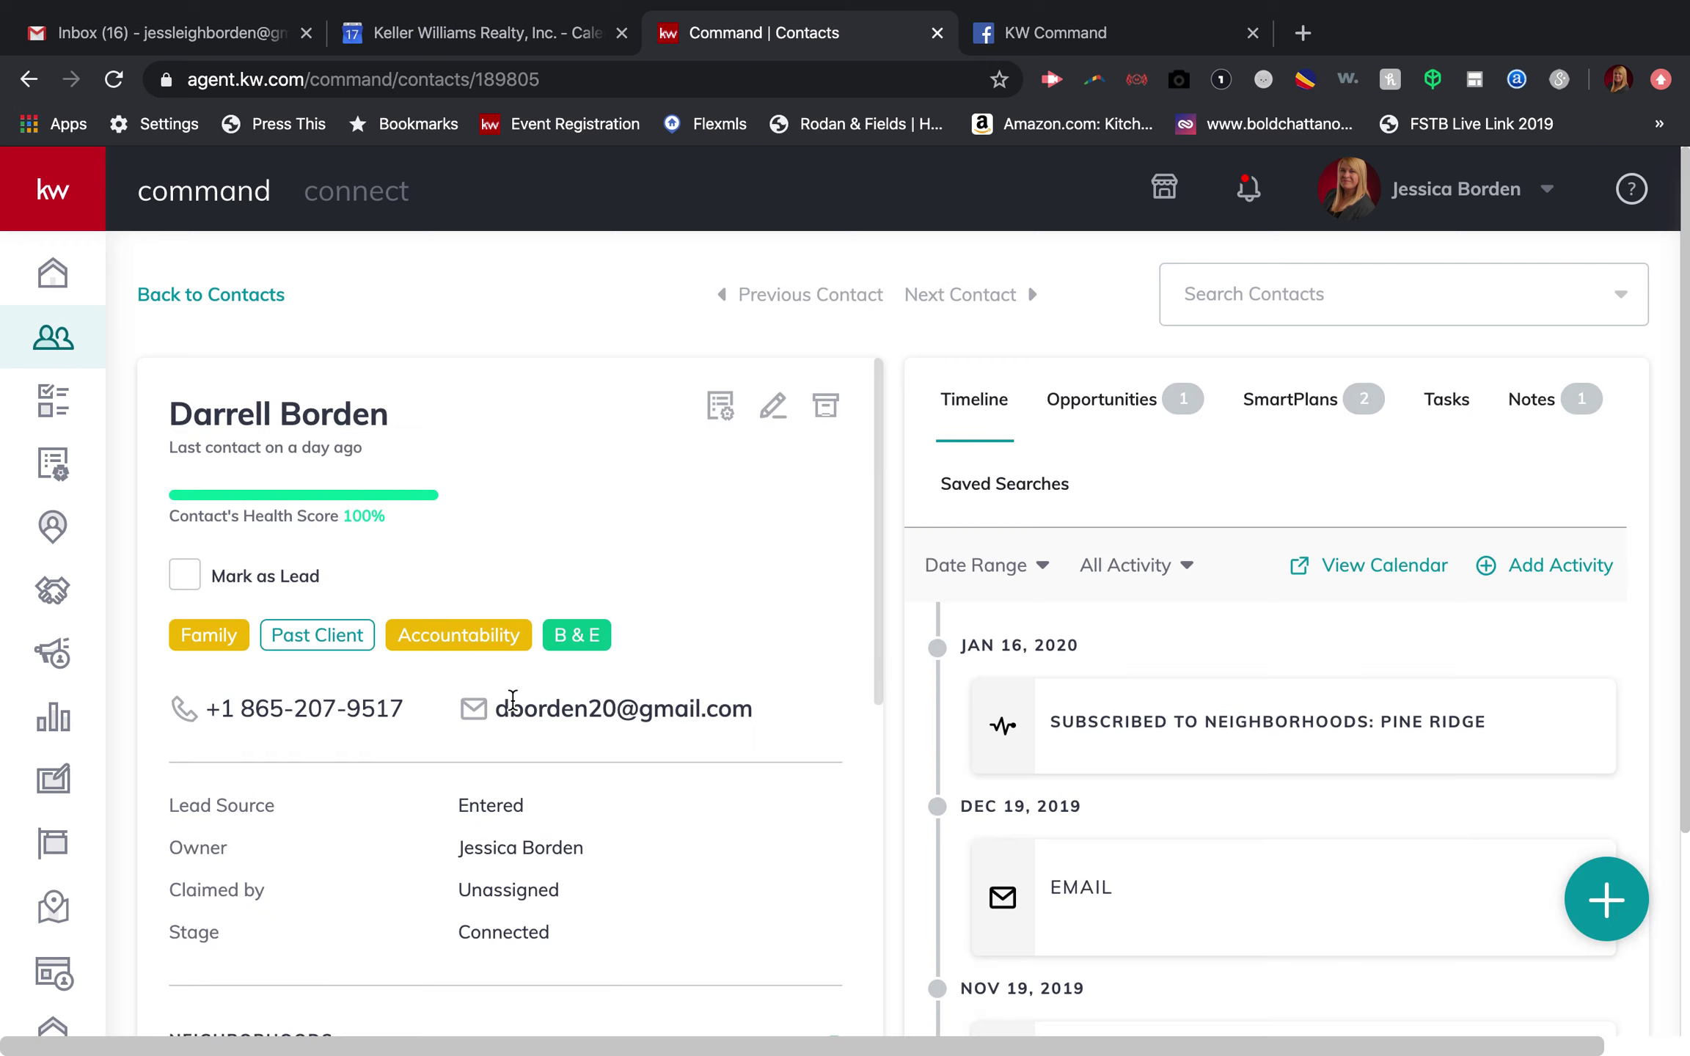
Step: View this contact's SmartPlans and inspect the active Monthly and Quarterly plans' details
{"action": "left_click", "coordinate": [1305, 396]}
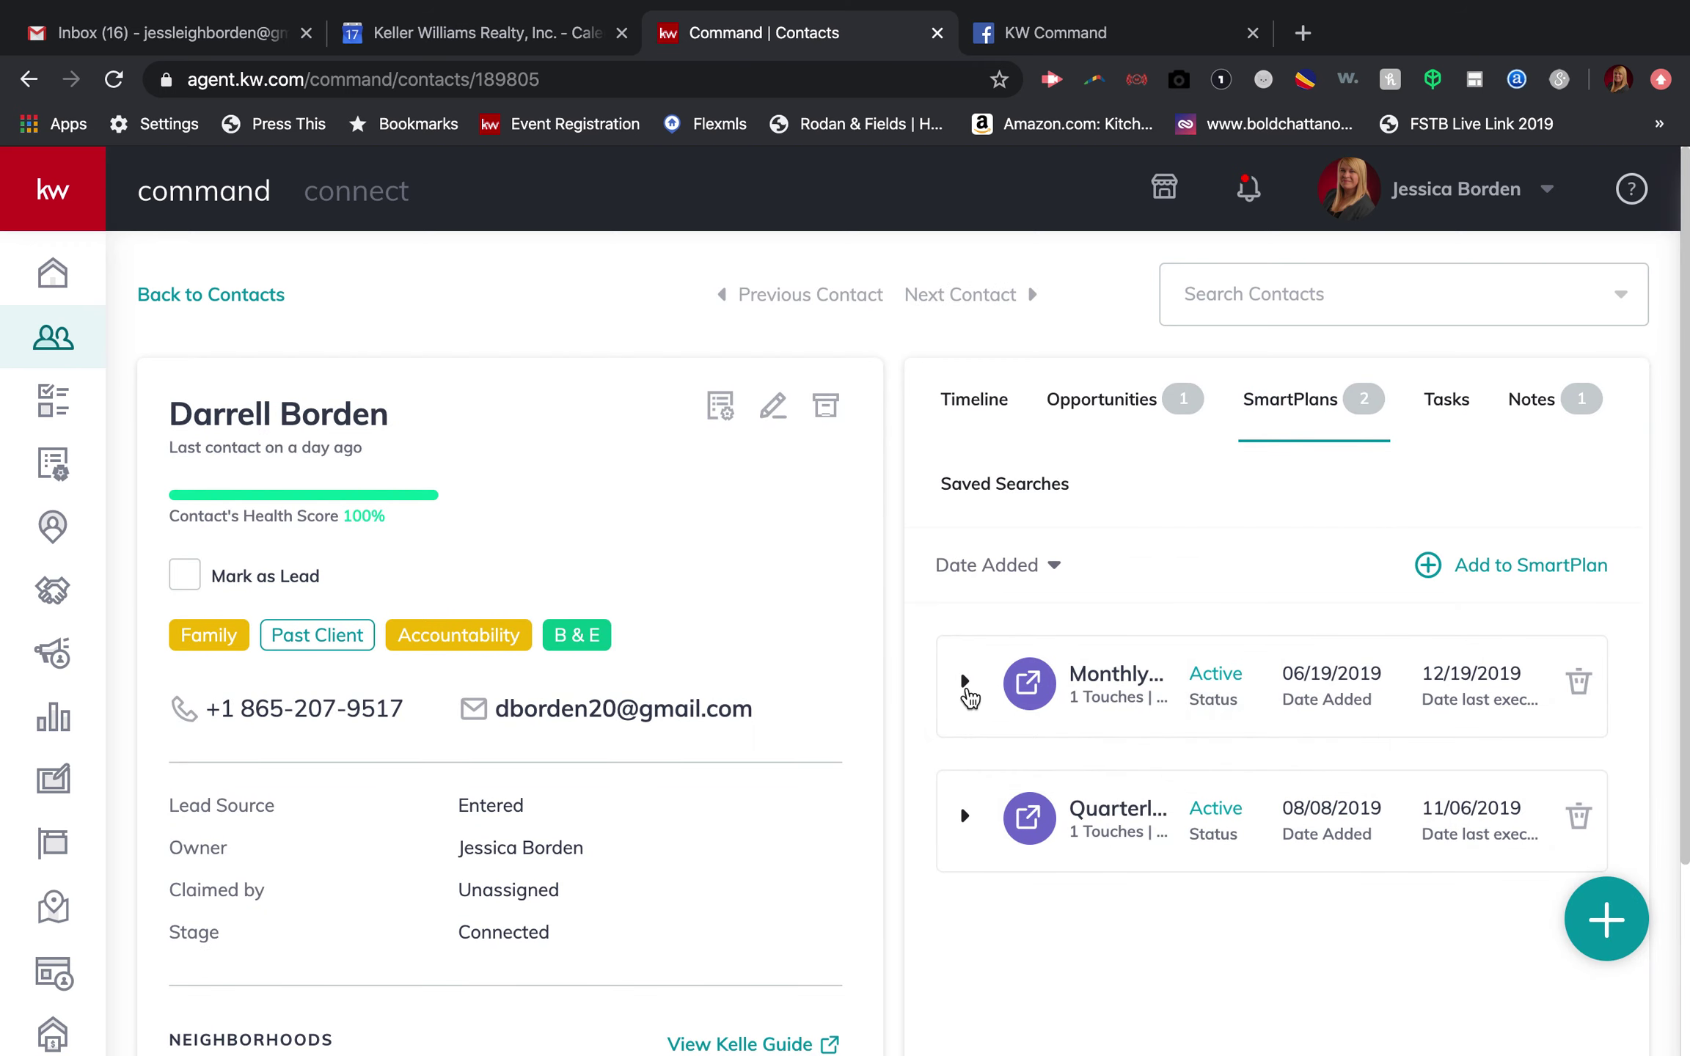
{"action": "left_click", "coordinate": [965, 682]}
{"action": "left_click", "coordinate": [965, 682]}
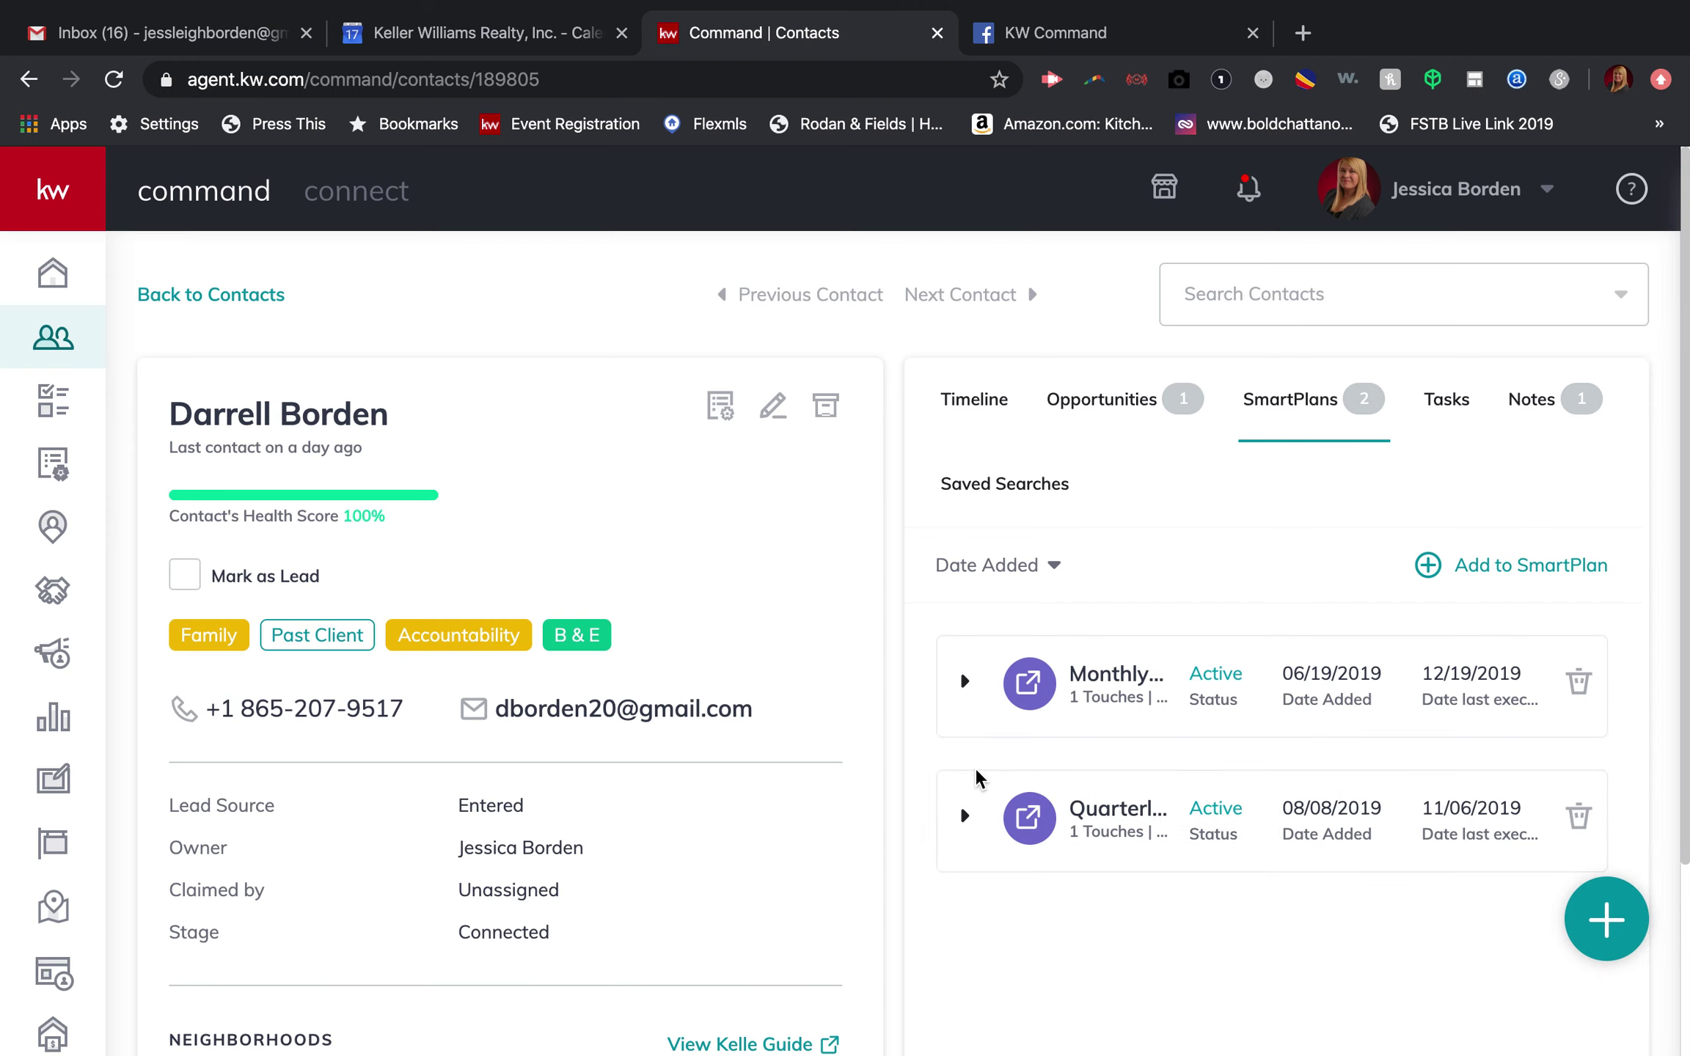
{"action": "left_click", "coordinate": [966, 816]}
{"action": "left_click", "coordinate": [965, 817]}
{"action": "scroll", "coordinate": [958, 830], "scroll_direction": "down", "scroll_amount": 3}
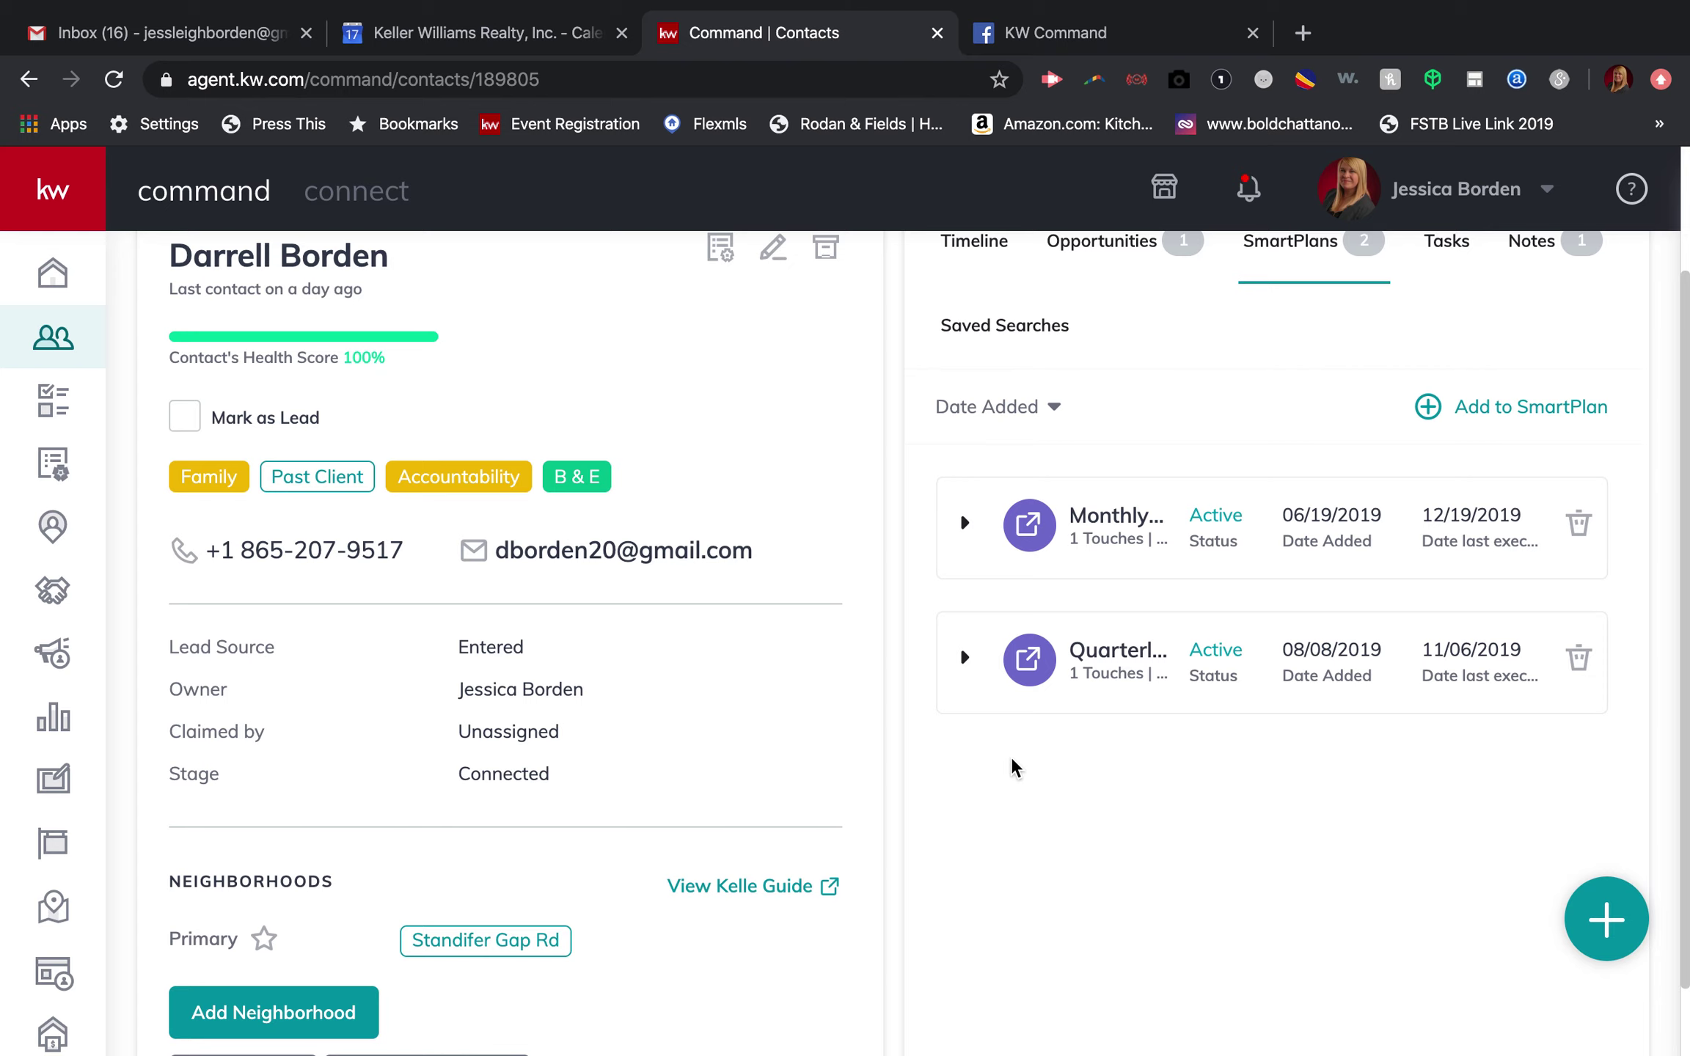
{"action": "scroll", "coordinate": [823, 560], "scroll_direction": "up", "scroll_amount": 3}
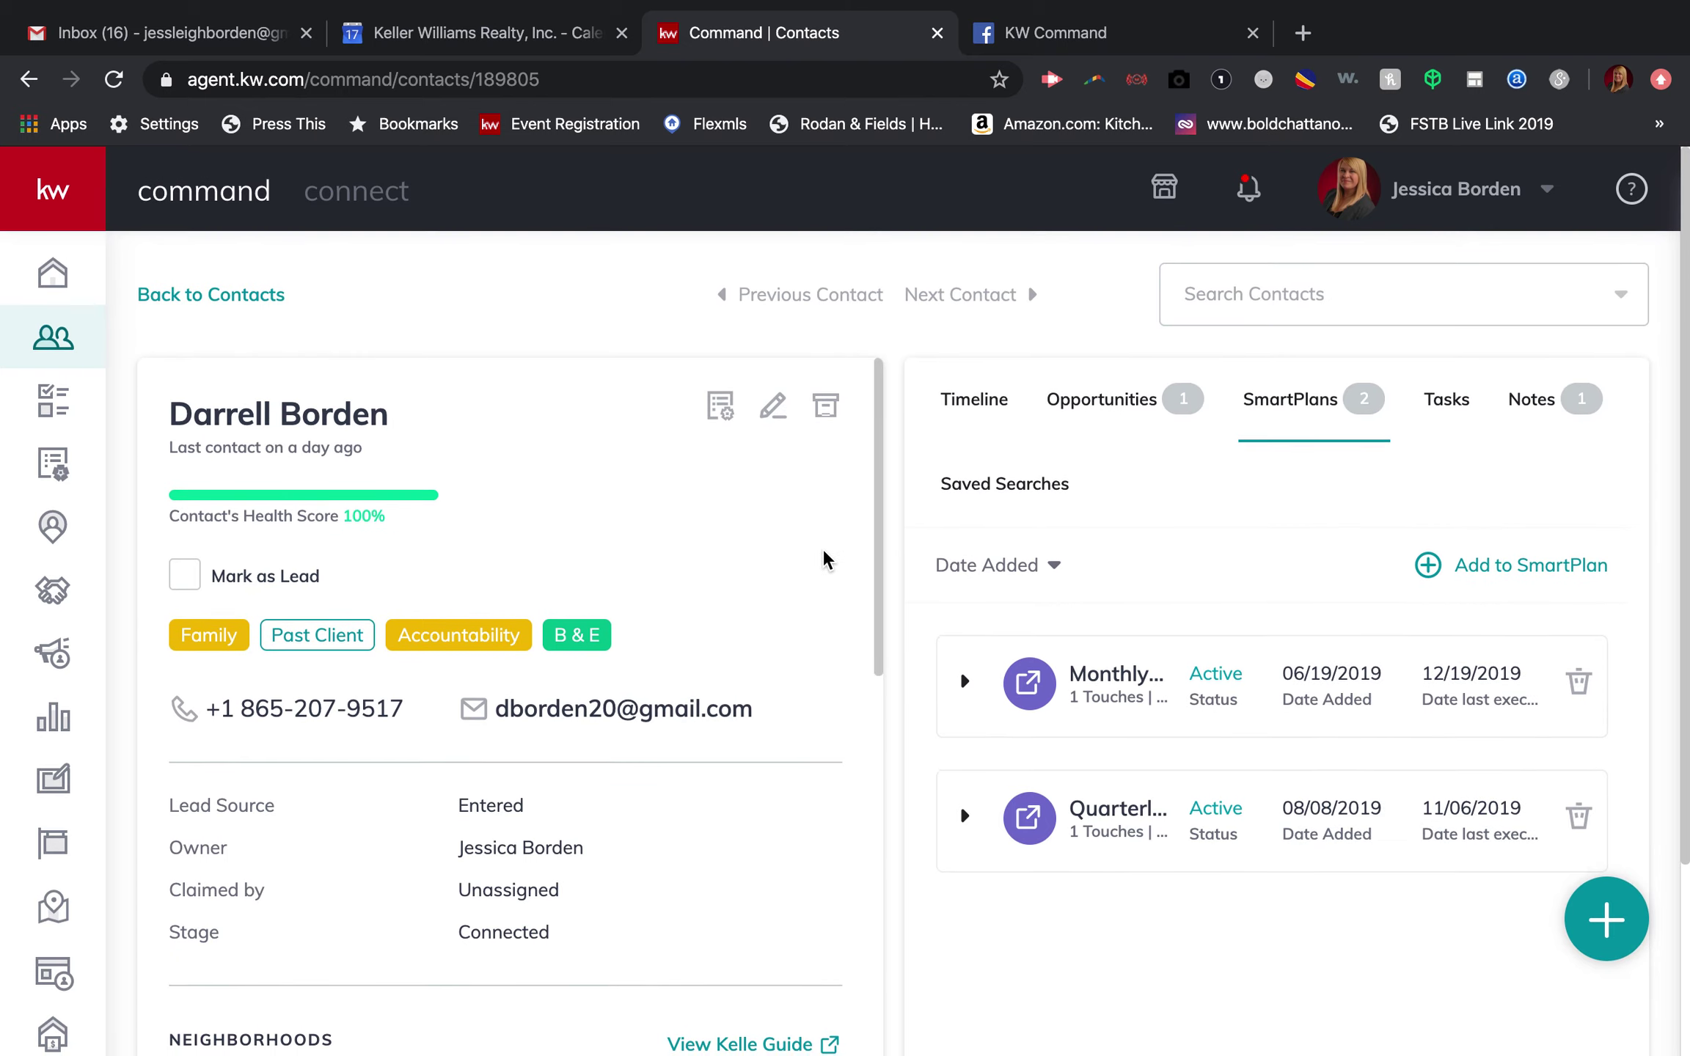